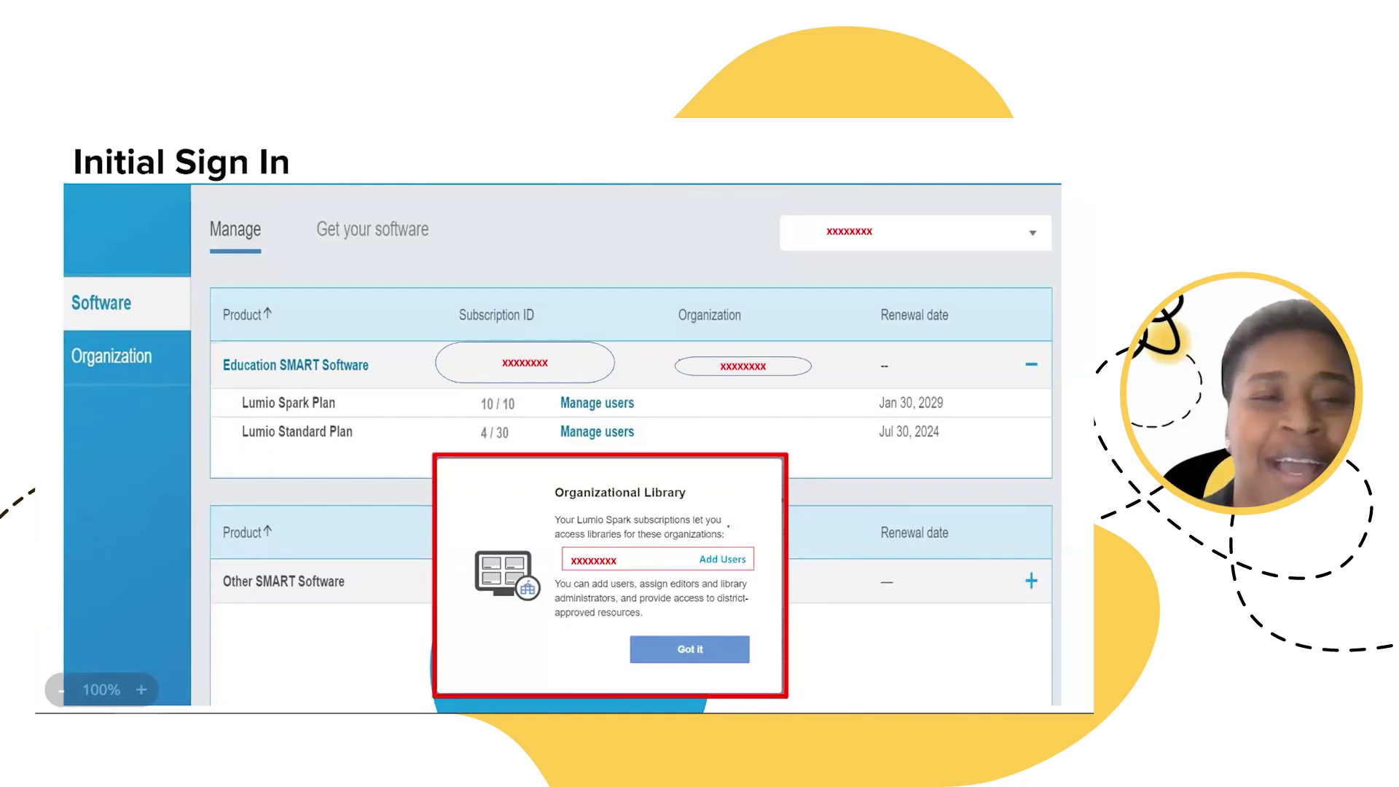
key("Right")
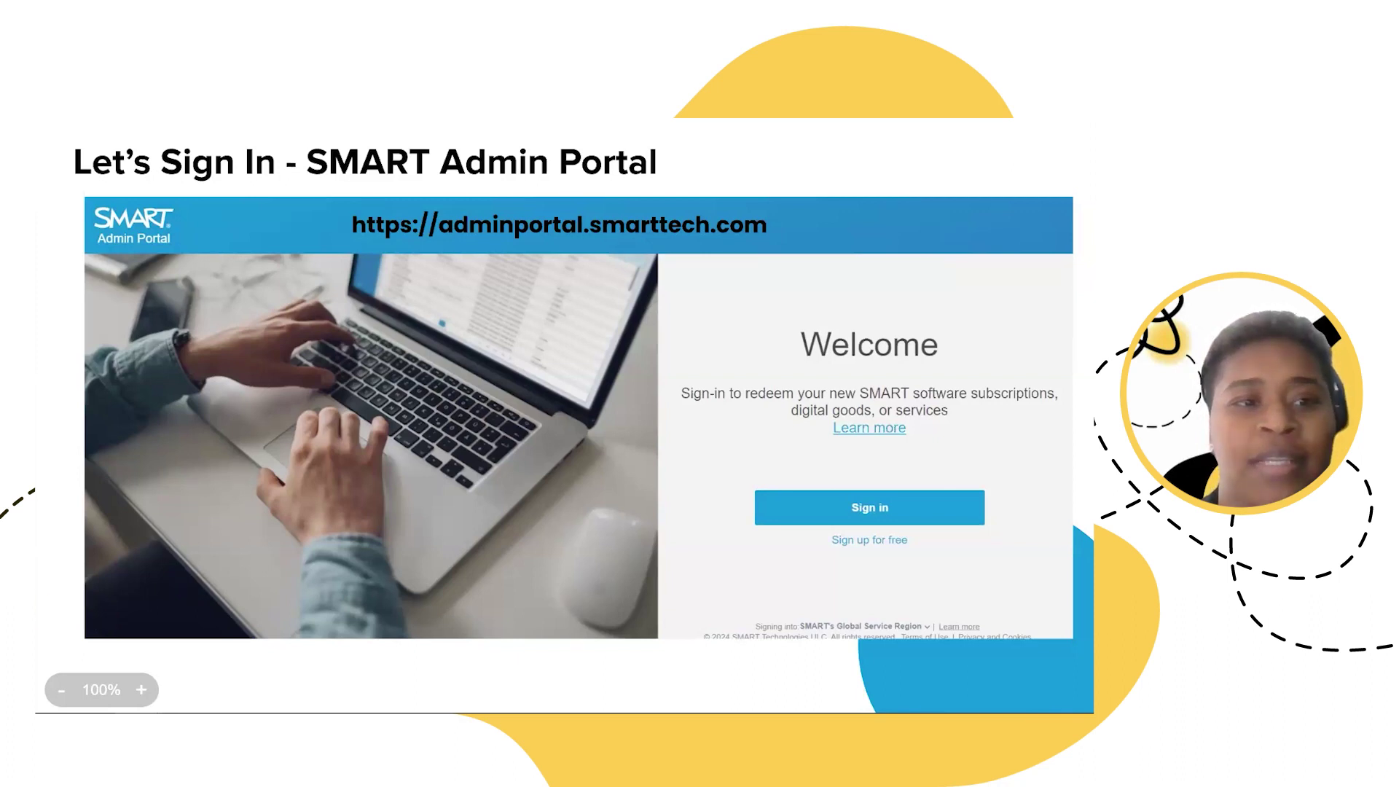
key("Right")
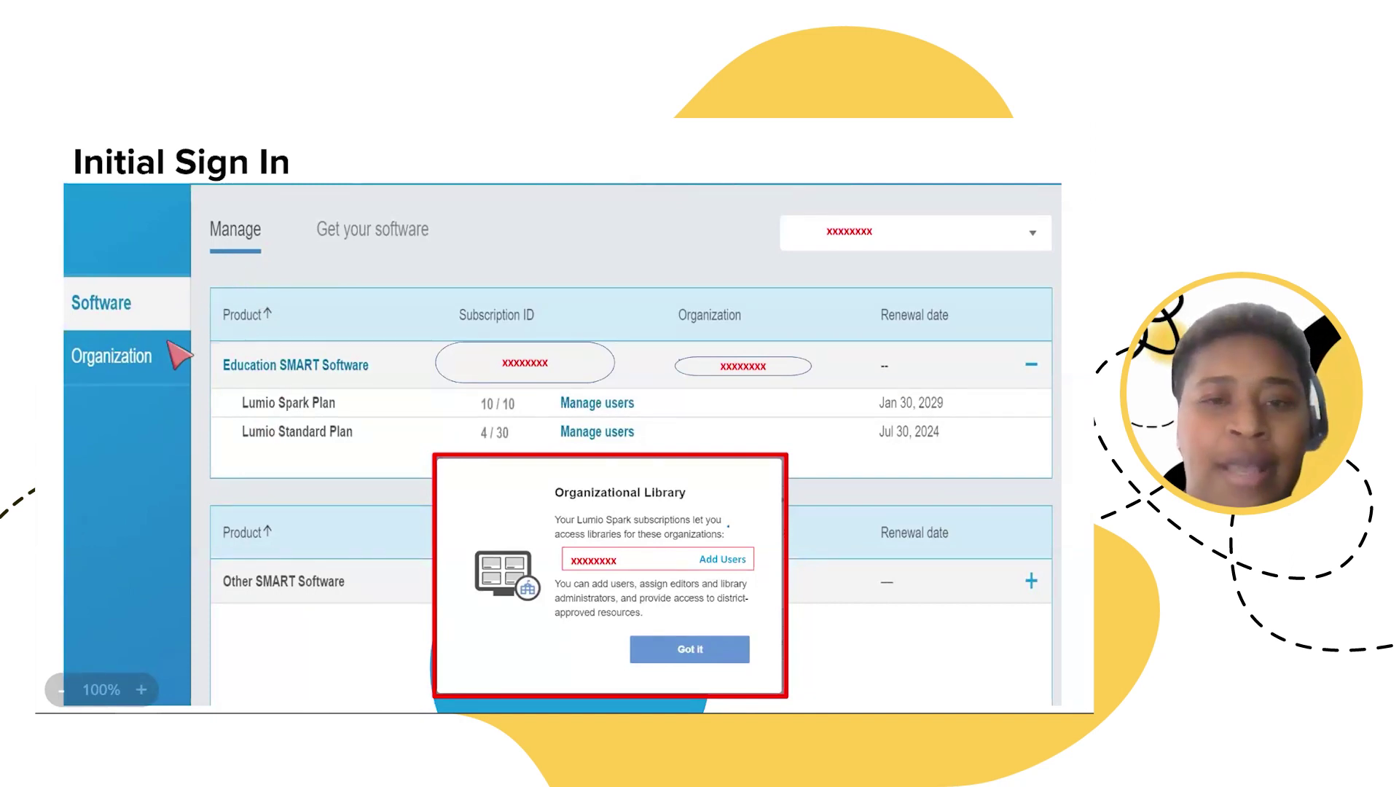
Step: Advance to the slide of Woodbine School's Manage page with the Lumio Spark and Standard plans
key("Right")
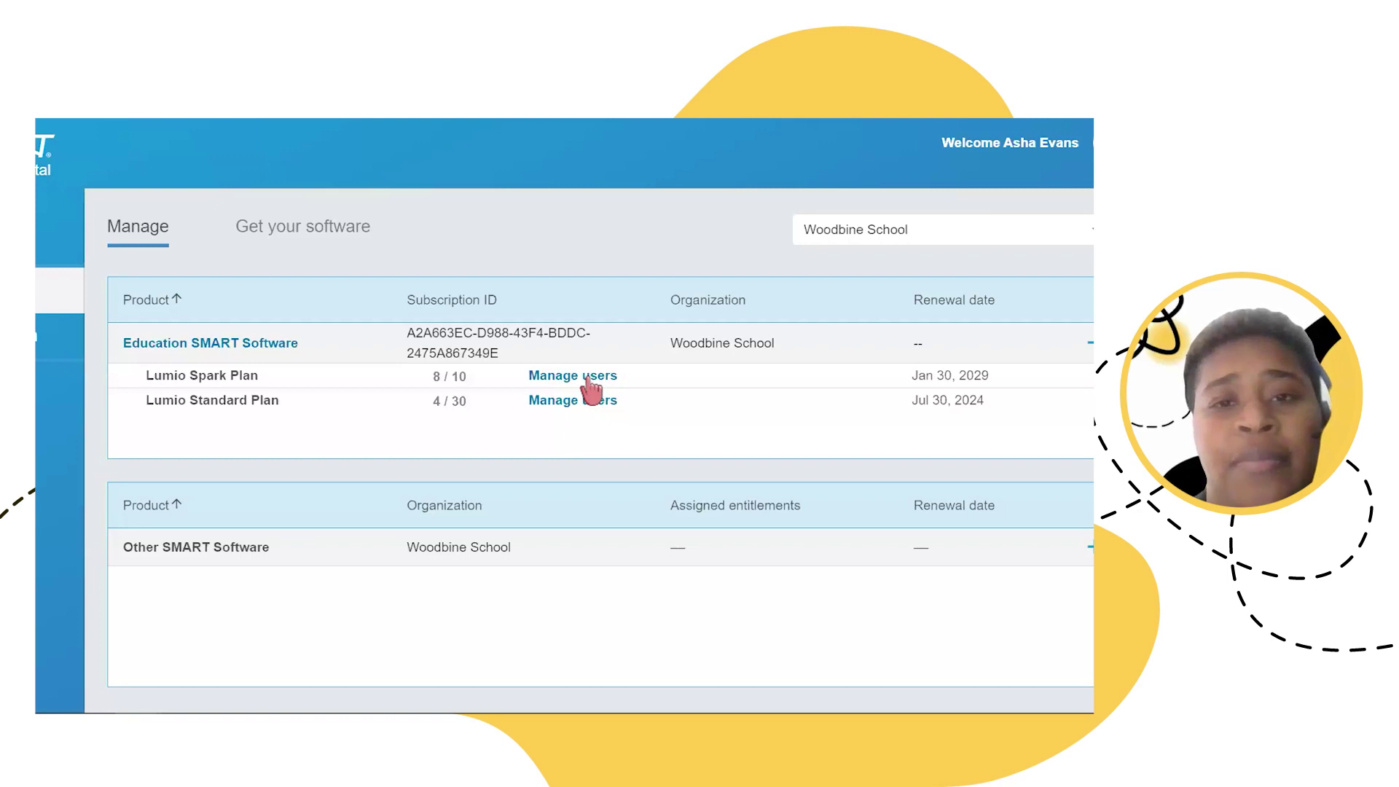
Step: Open Manage users for the Lumio Spark Plan, which has 8 of 10 seats used
left_click(587, 377)
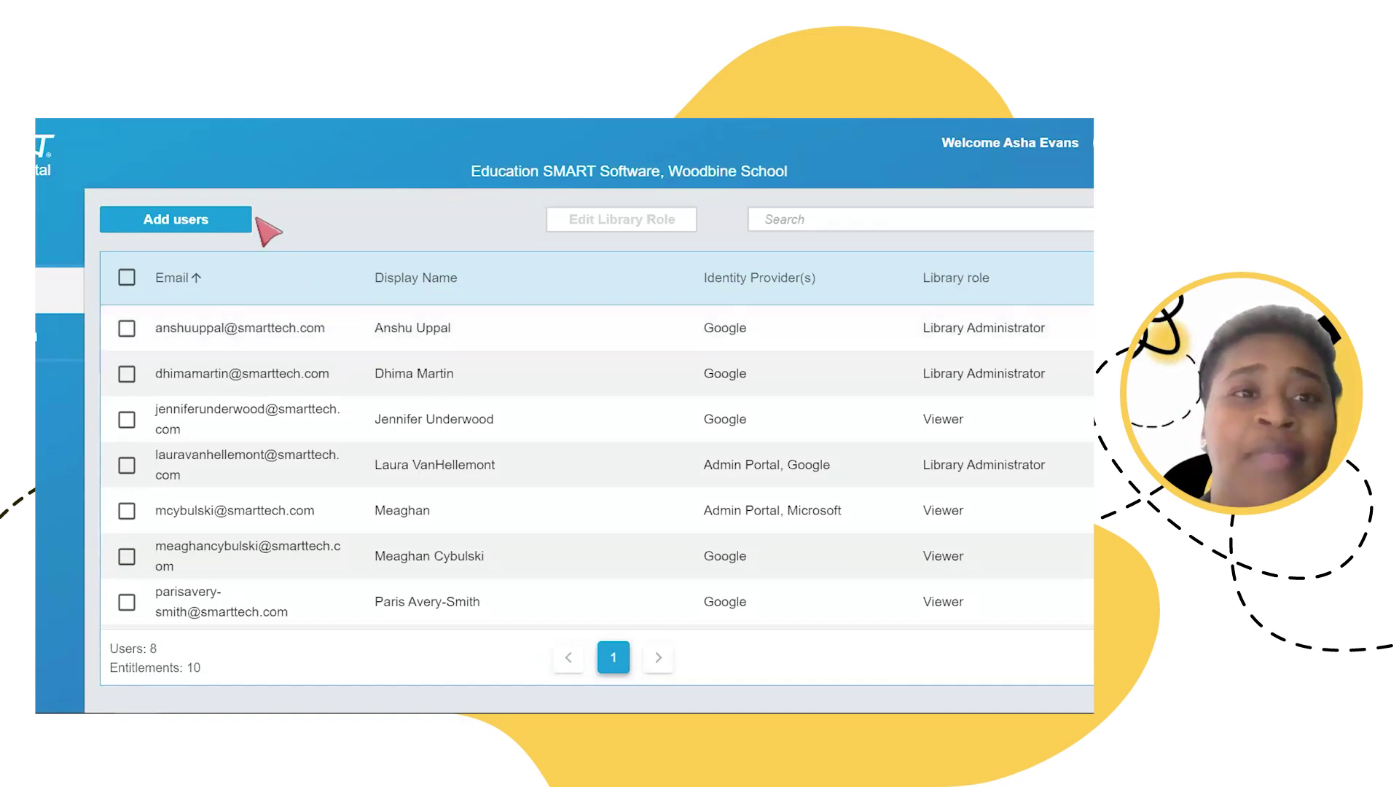
Step: Bring up the Add users options: email addresses, CSV import, ClassLink, Google and Microsoft
left_click(192, 220)
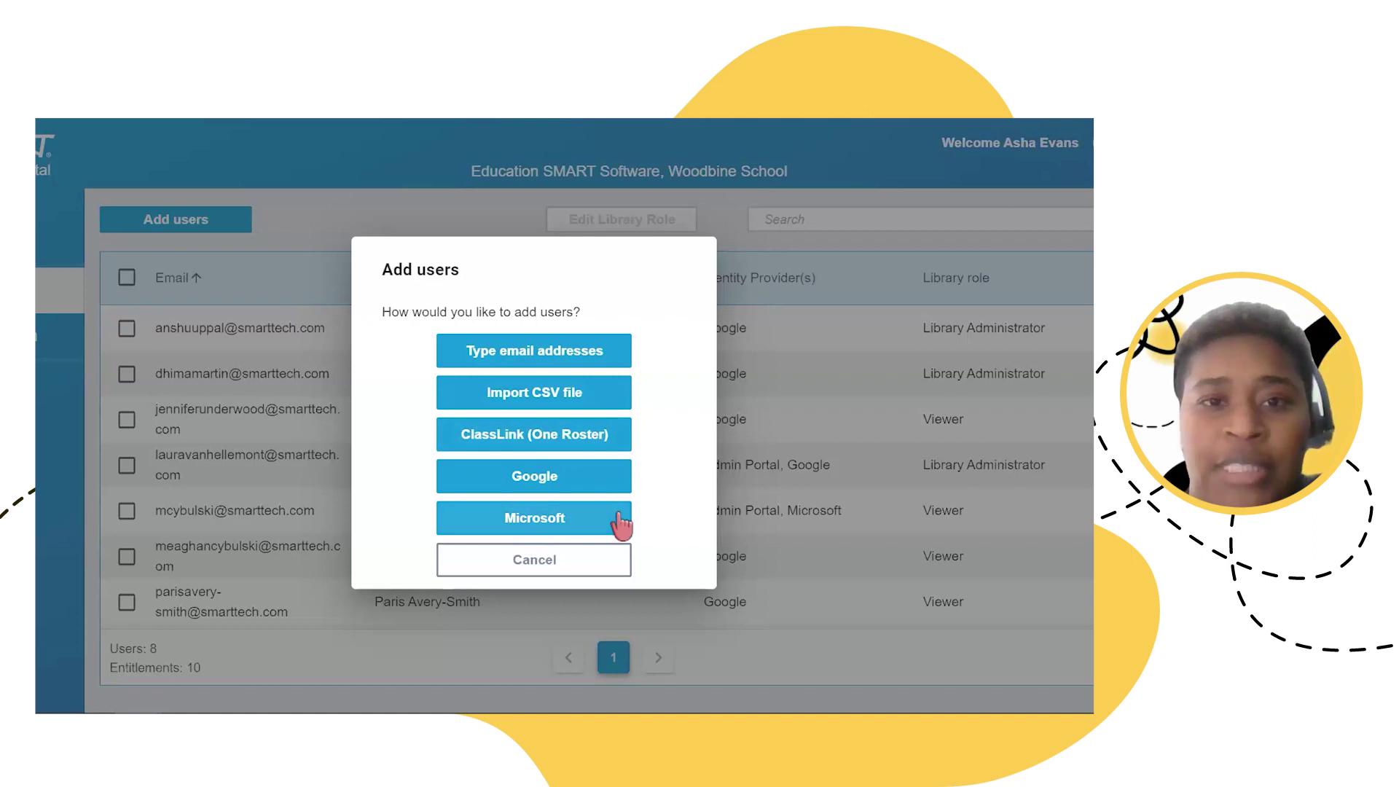
Step: Add two teachers by their e-mail addresses, bringing Woodbine School to 10 users
left_click(576, 350)
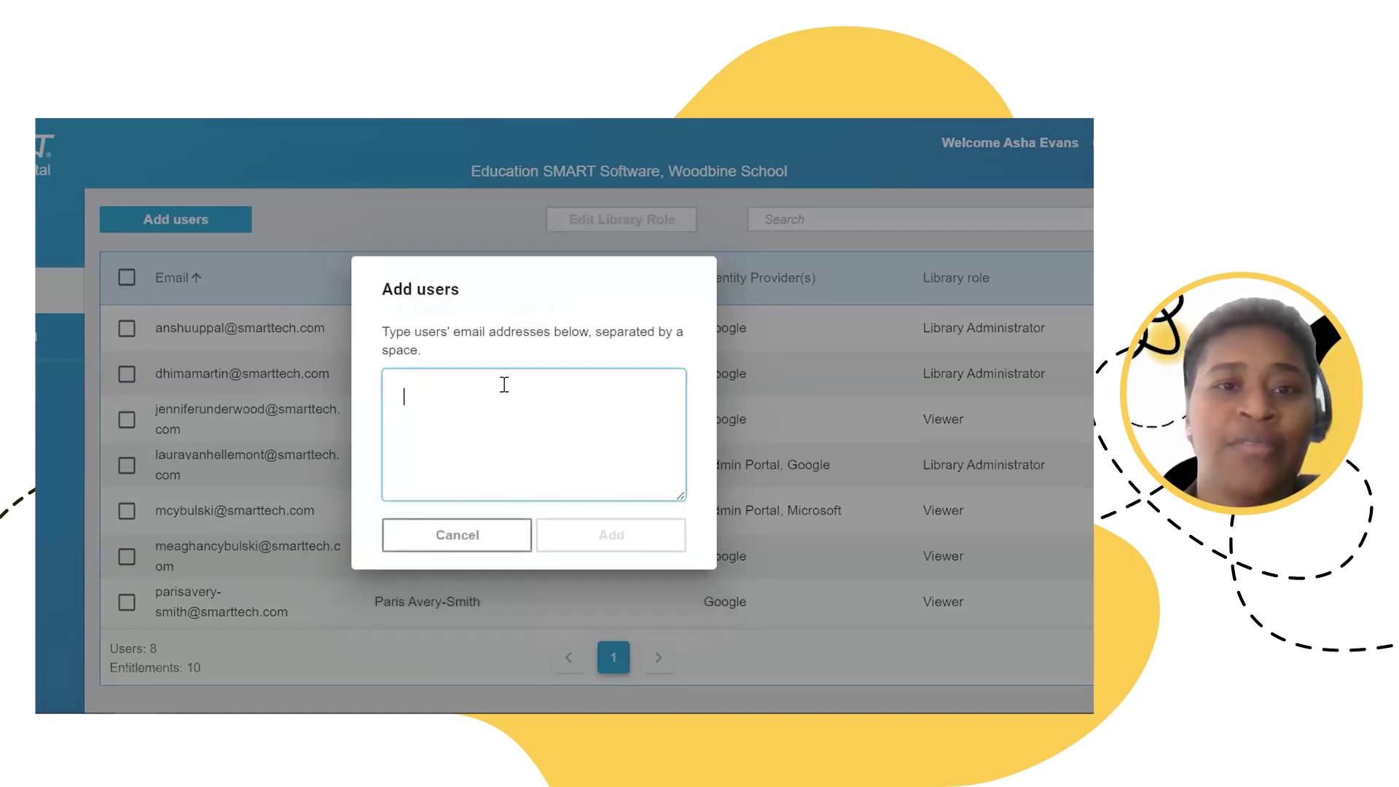
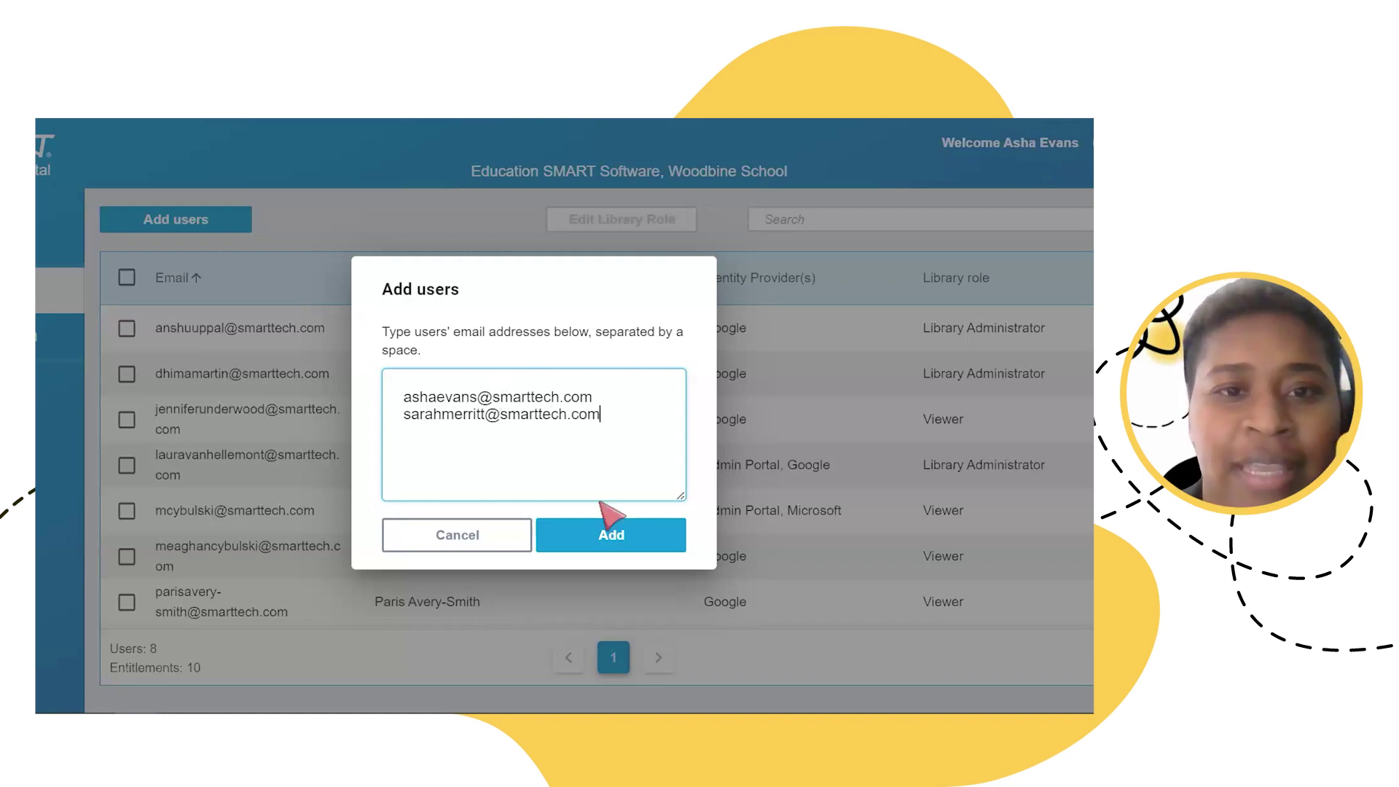
left_click(610, 538)
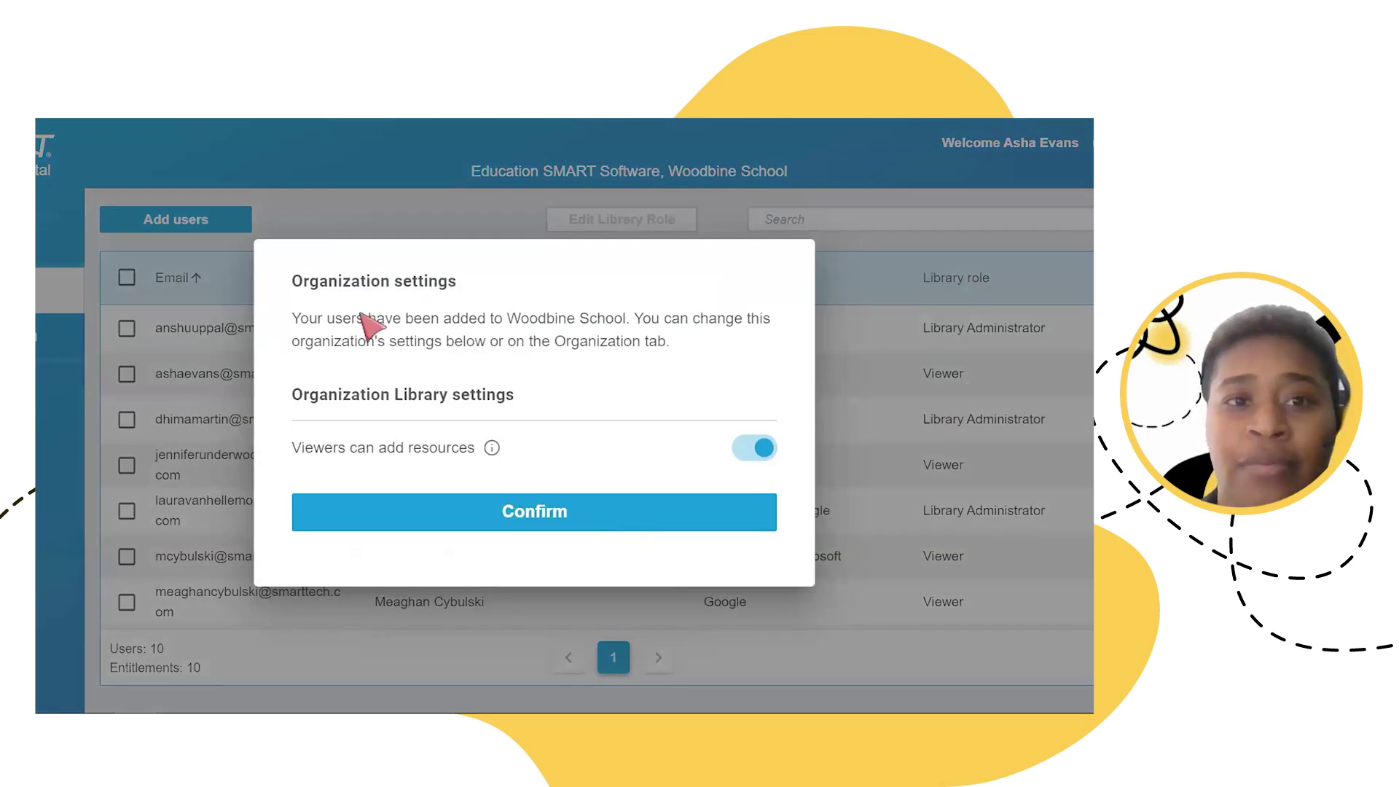
left_click_drag(328, 320, 402, 325)
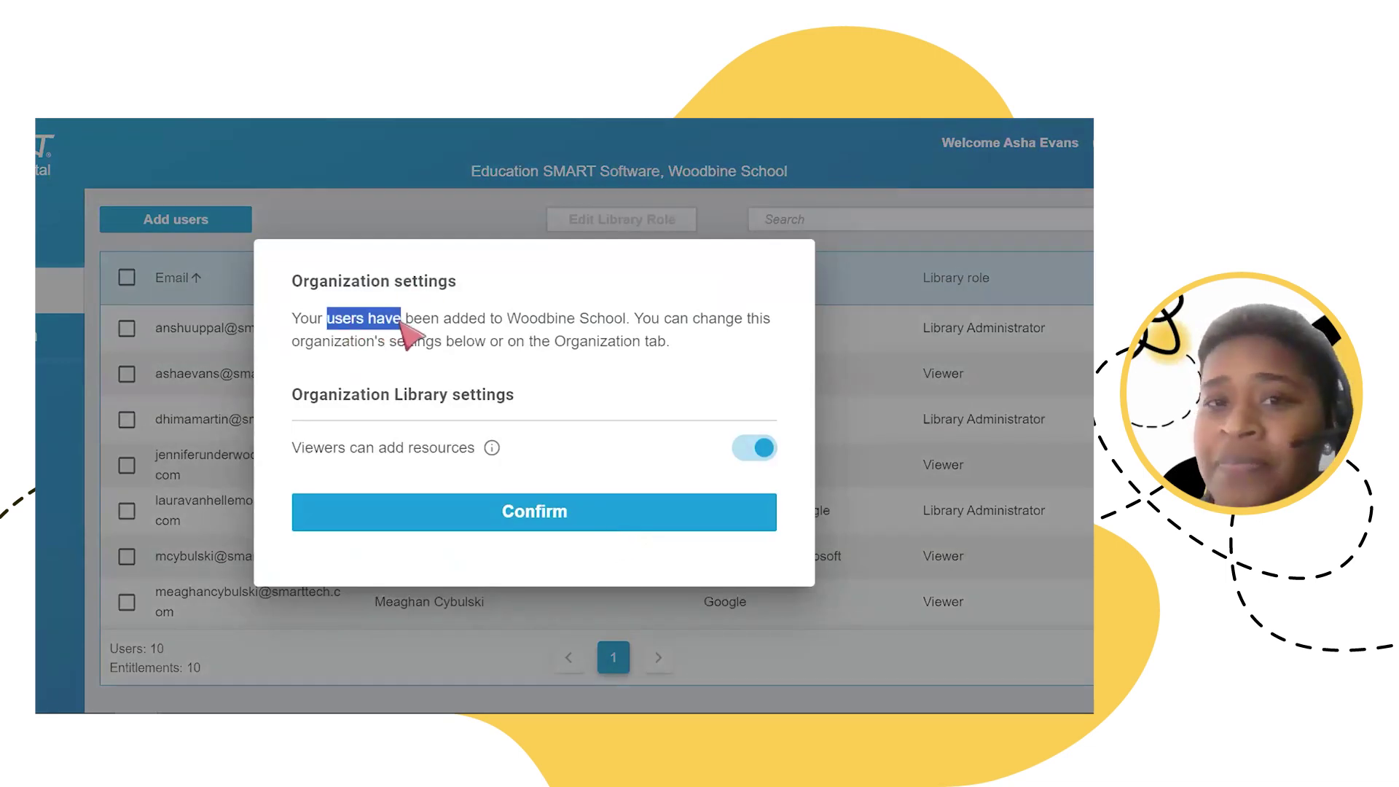
left_click_drag(627, 321, 510, 327)
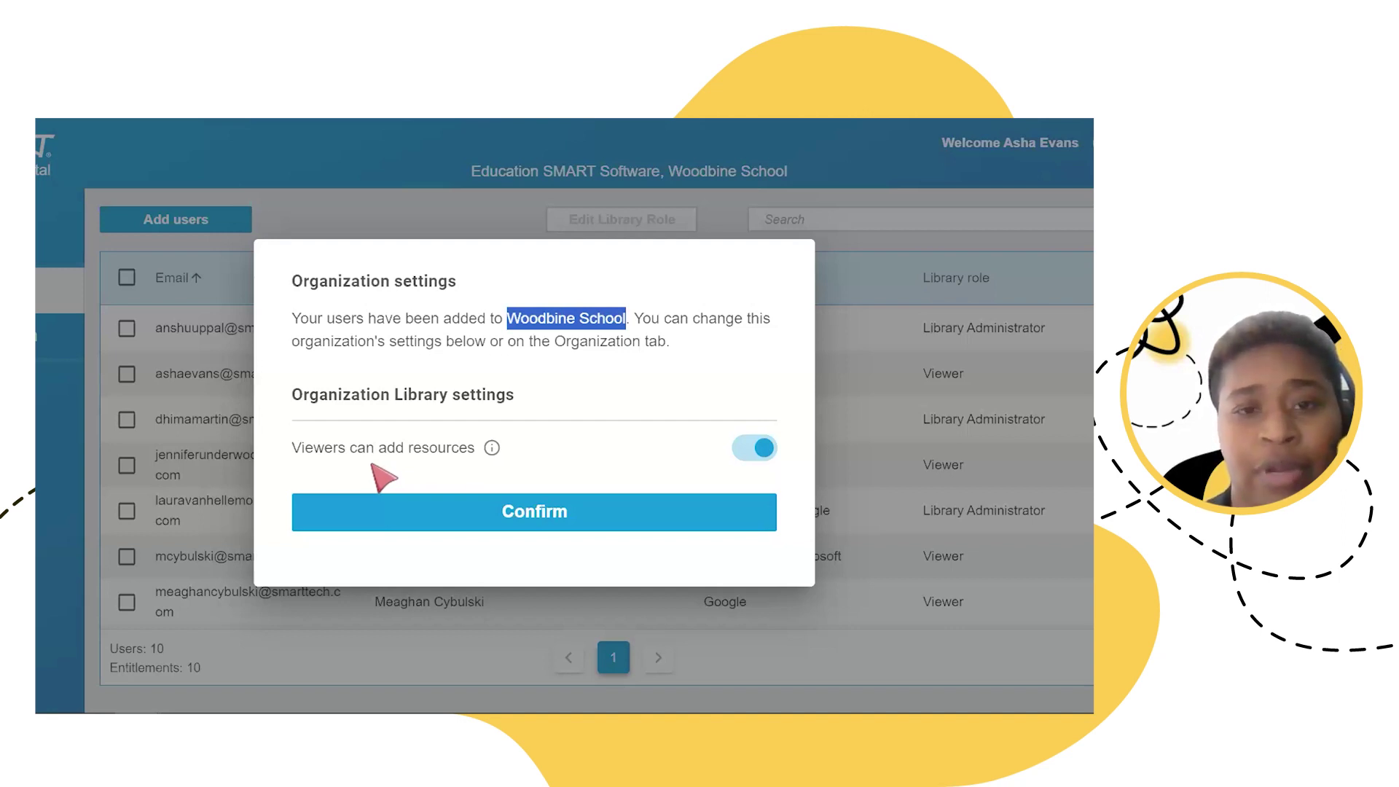
Step: Switch 'Viewers can add resources' off and back on, leaving it enabled
left_click(748, 463)
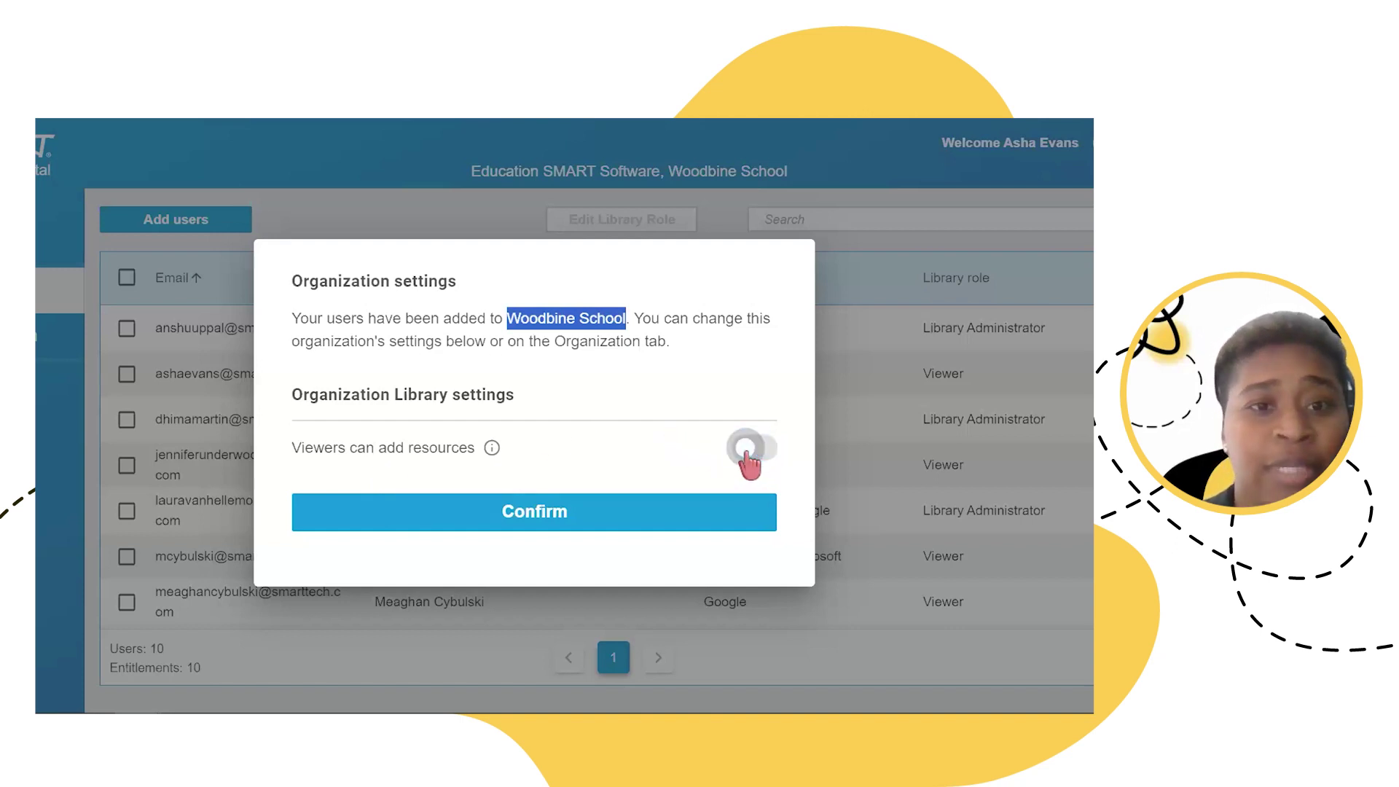
left_click(748, 463)
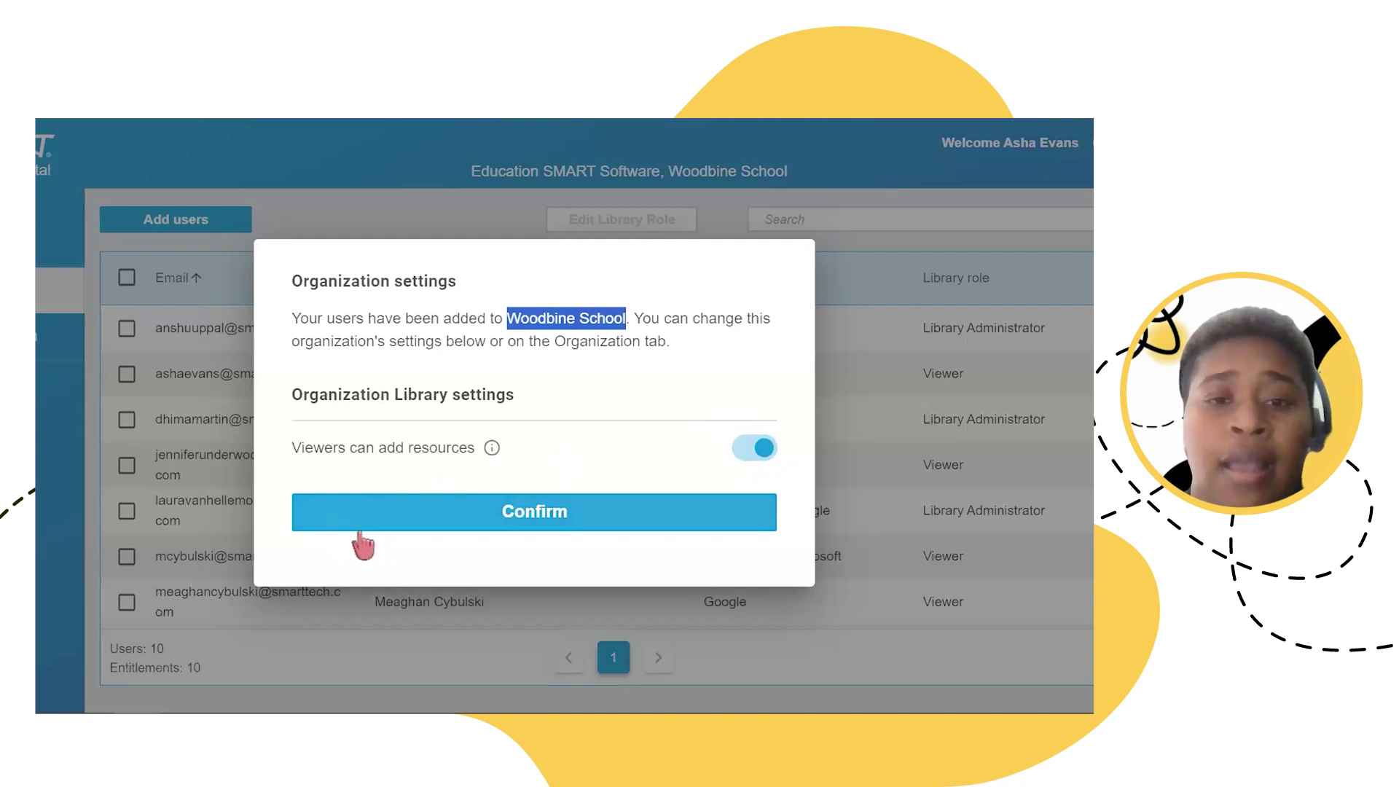
left_click(465, 521)
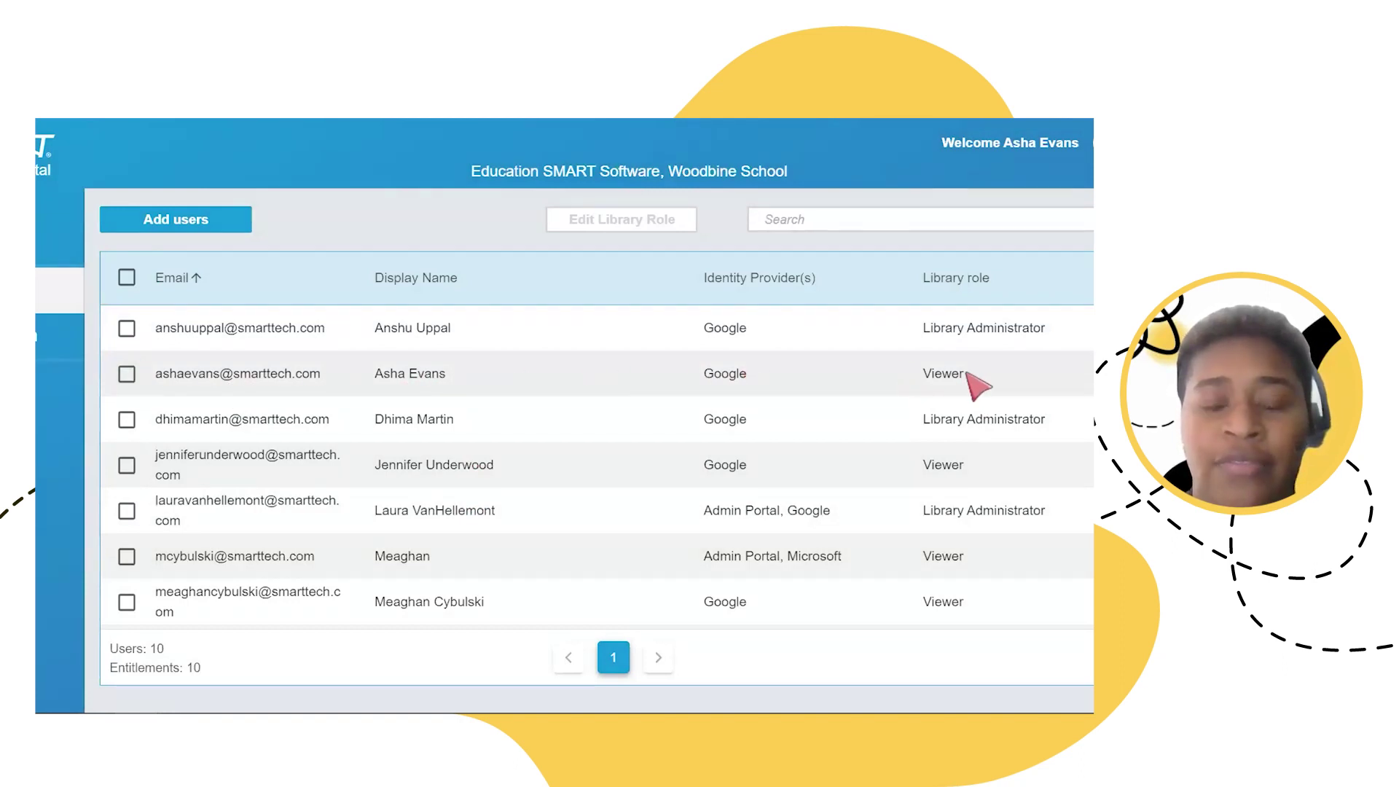
scroll(692, 437, "down", 3)
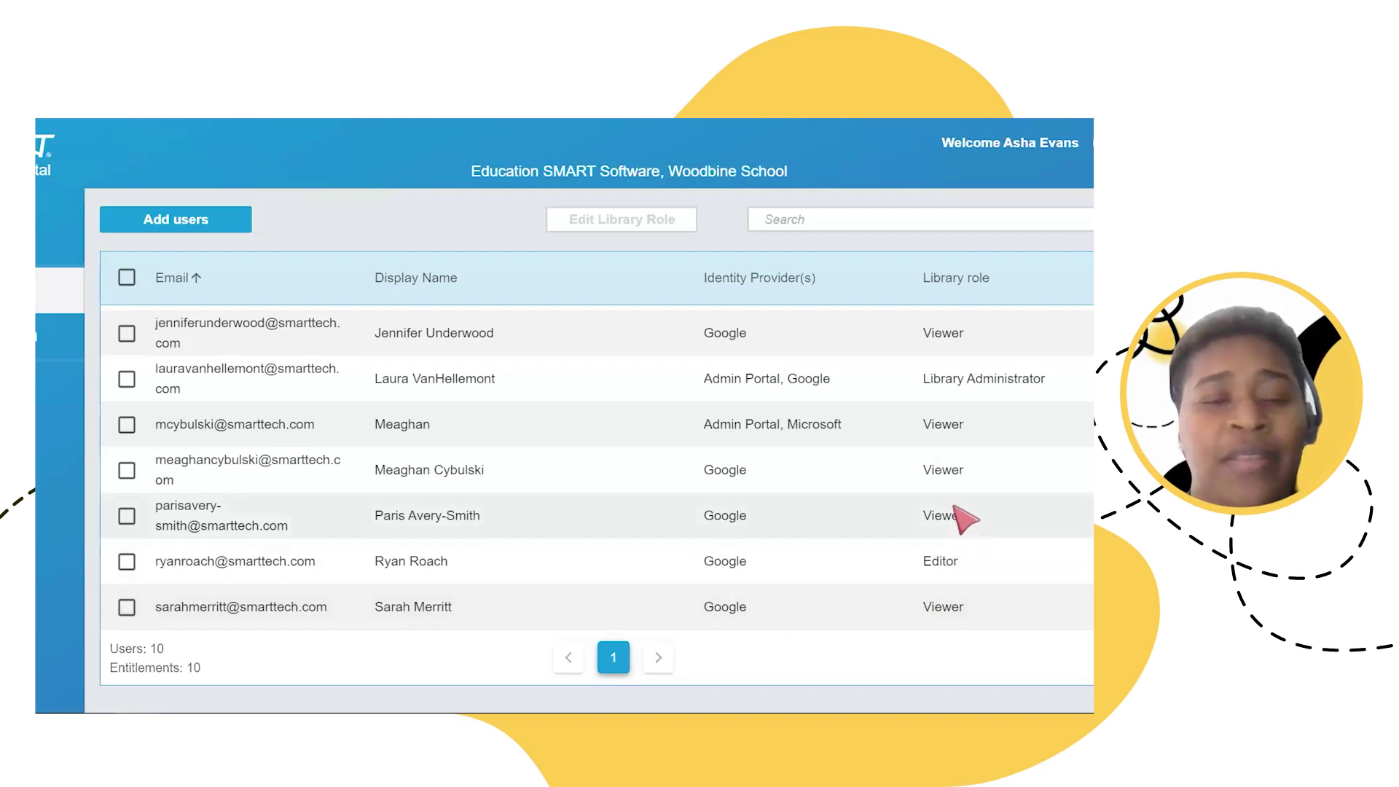
scroll(963, 515, "up", 3)
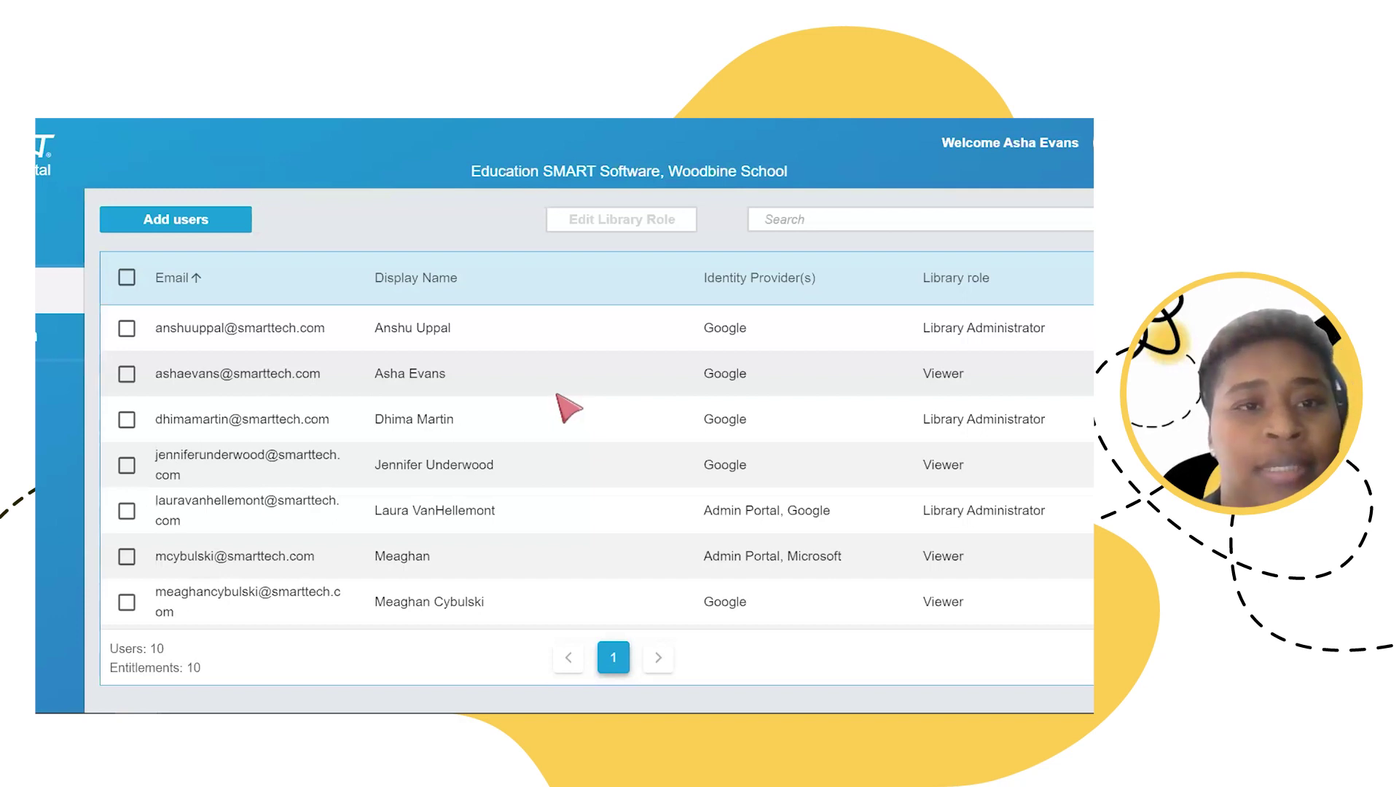
Step: Select the second user and the last user in Woodbine School's user list
left_click(126, 376)
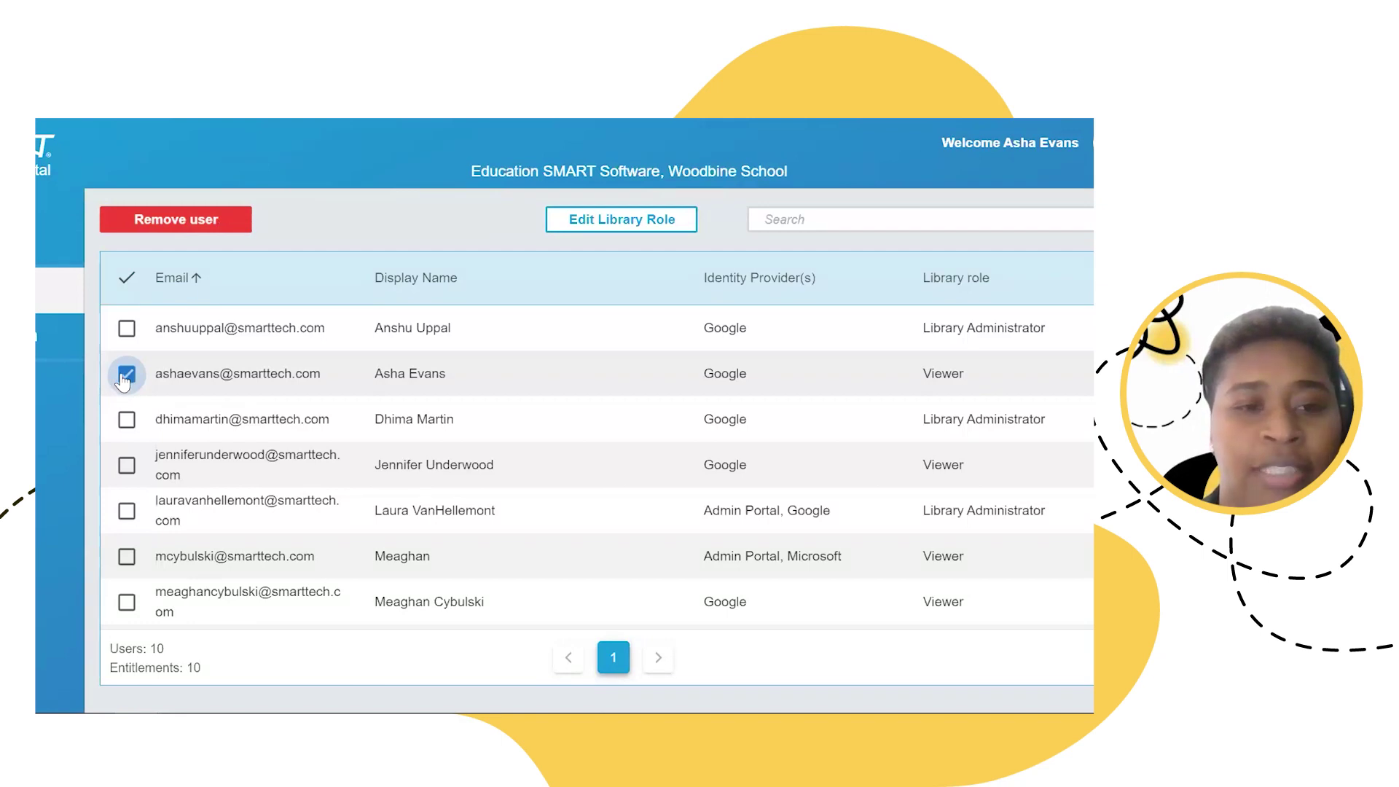
scroll(124, 382, "down", 2)
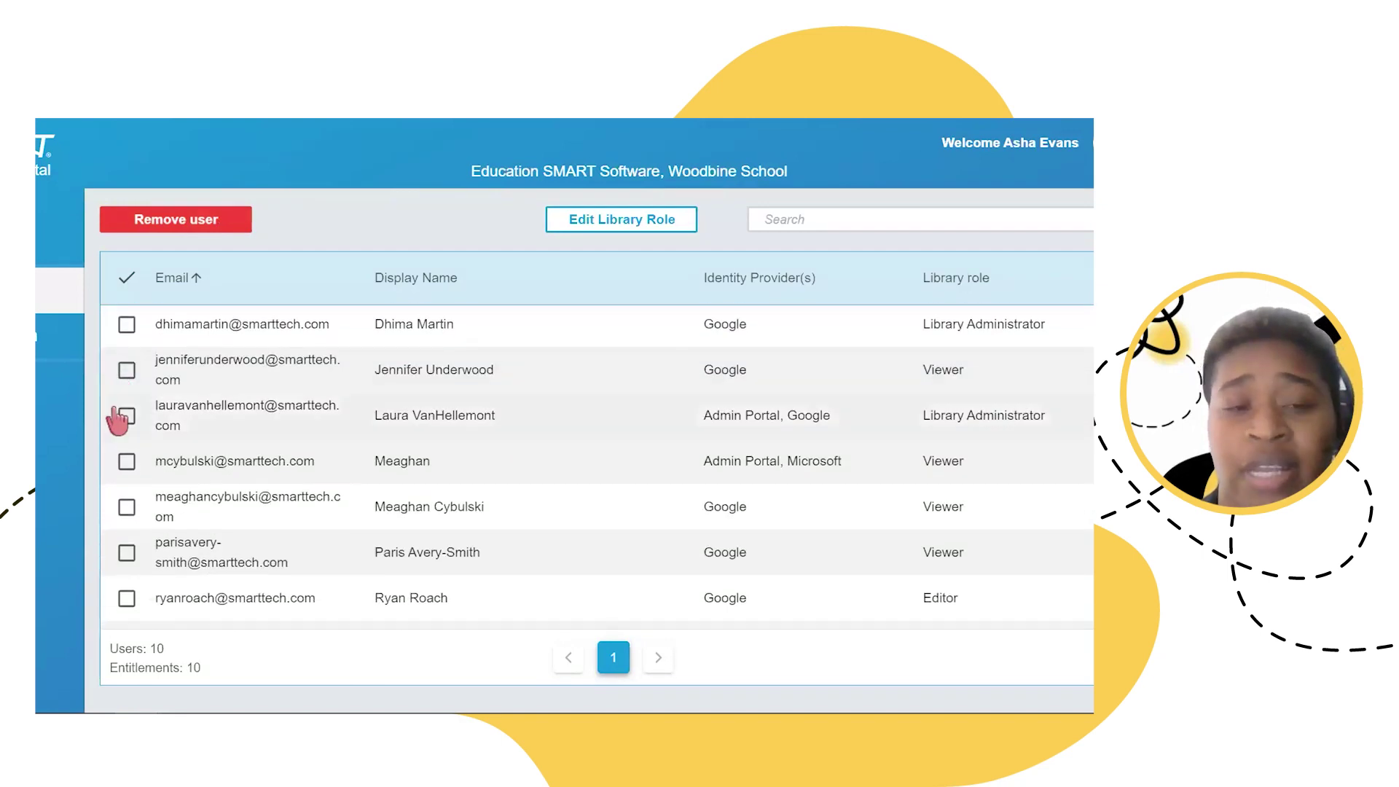
scroll(119, 417, "down", 1)
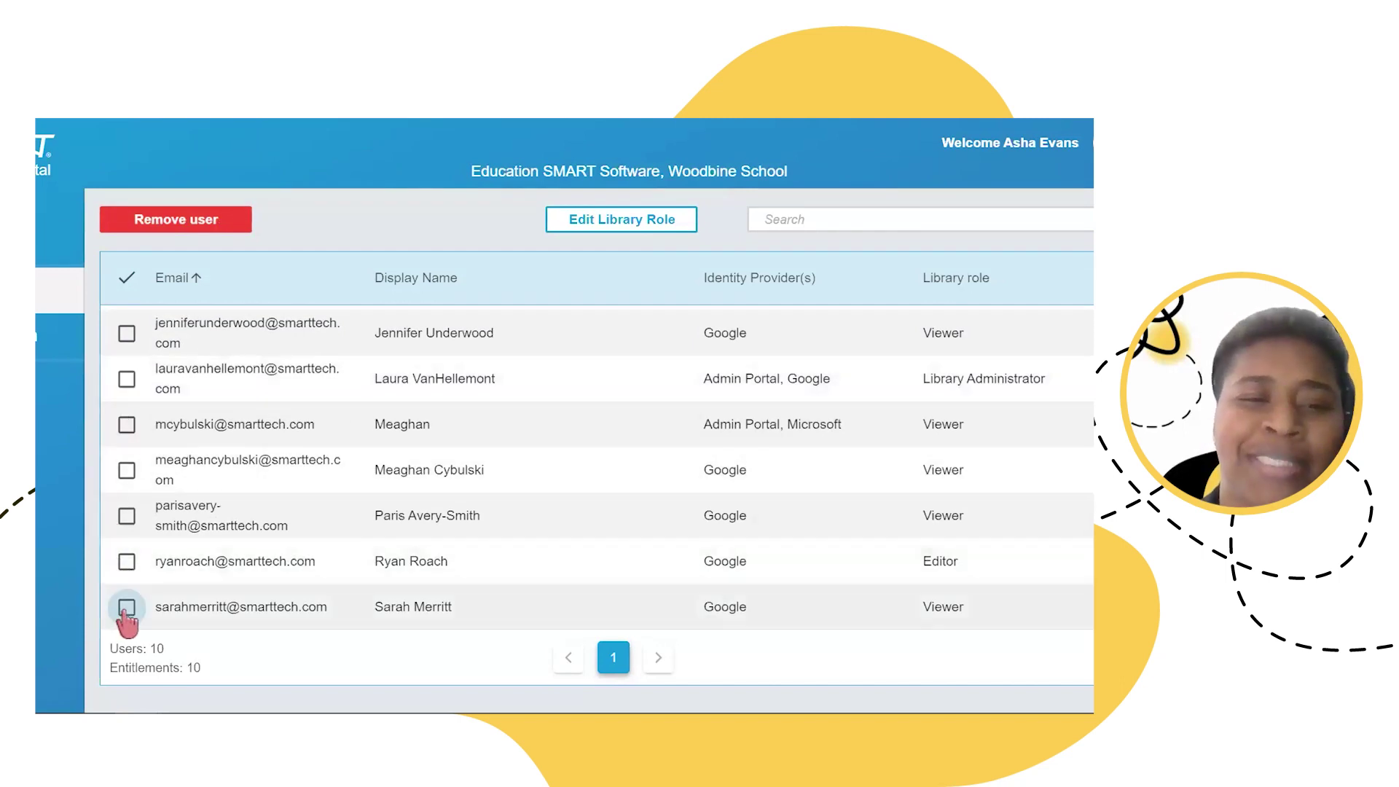
left_click(127, 609)
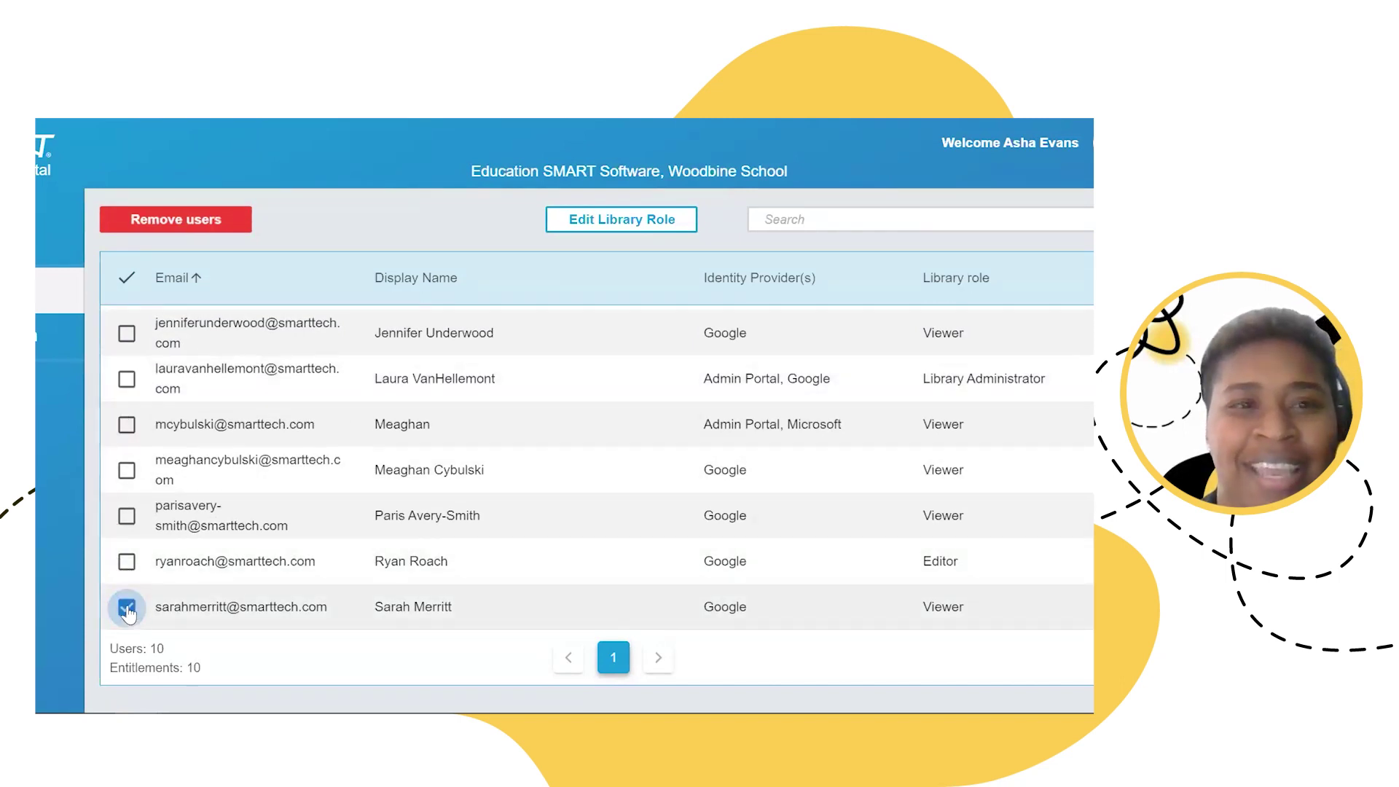
scroll(139, 510, "up", 3)
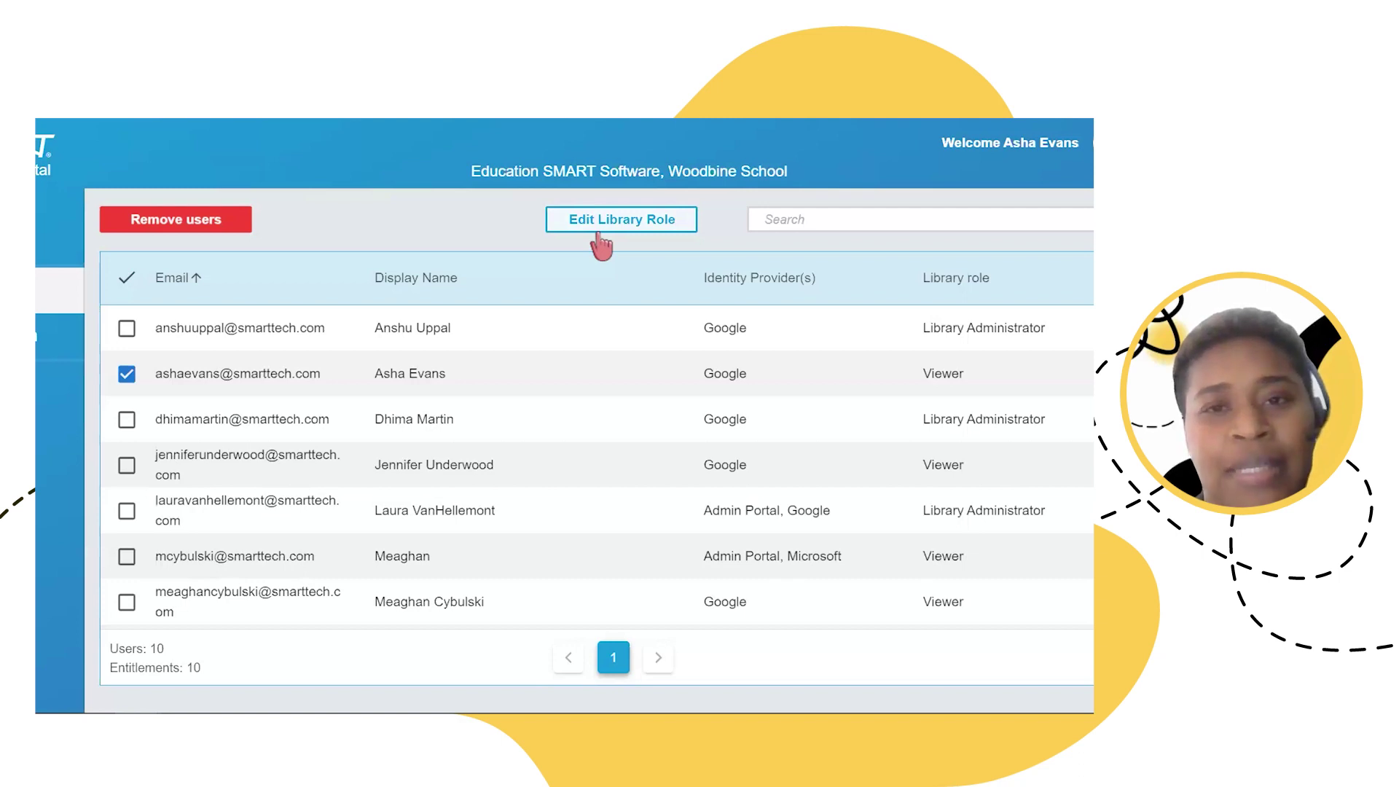
Step: In Edit Library Role, try making both users Library Administrators, then reset both to Viewer
left_click(599, 226)
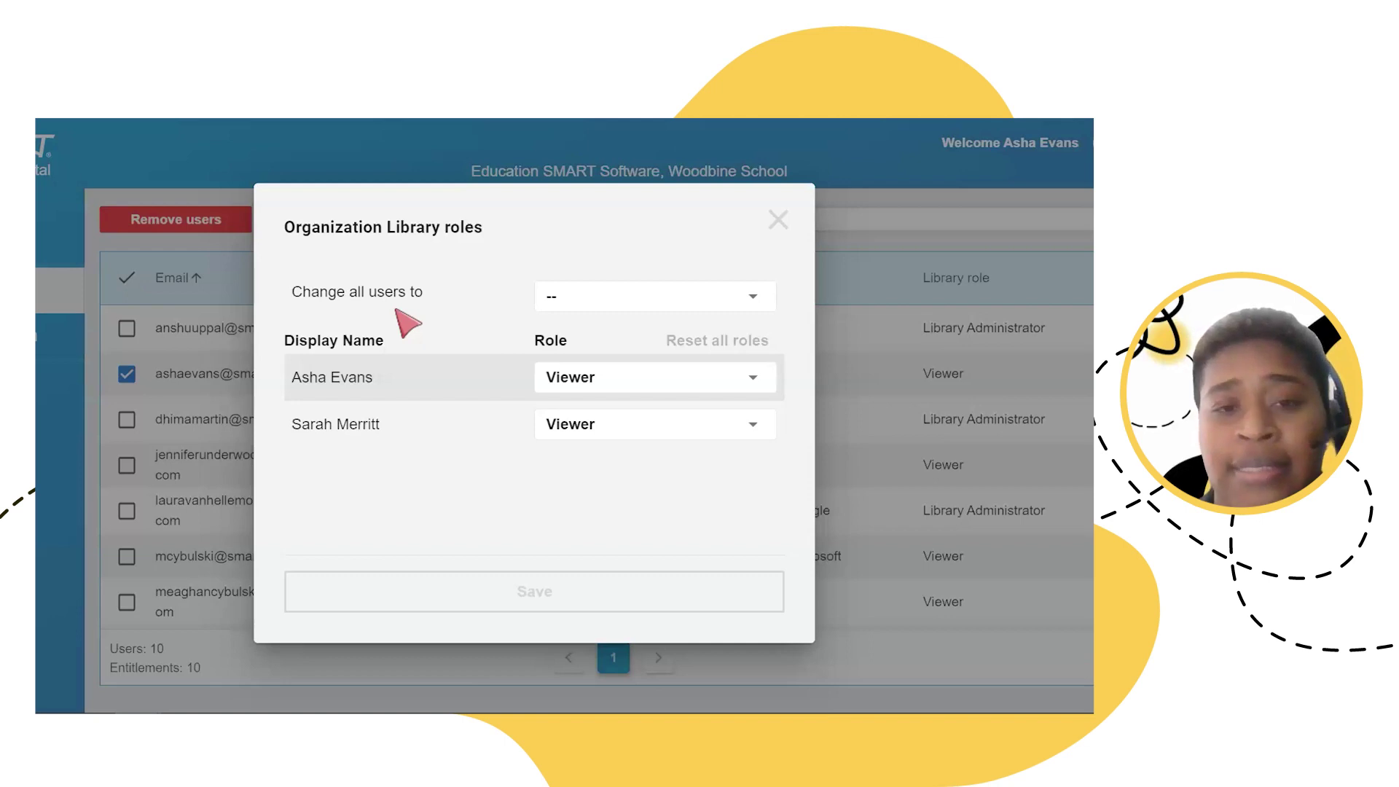
left_click(582, 309)
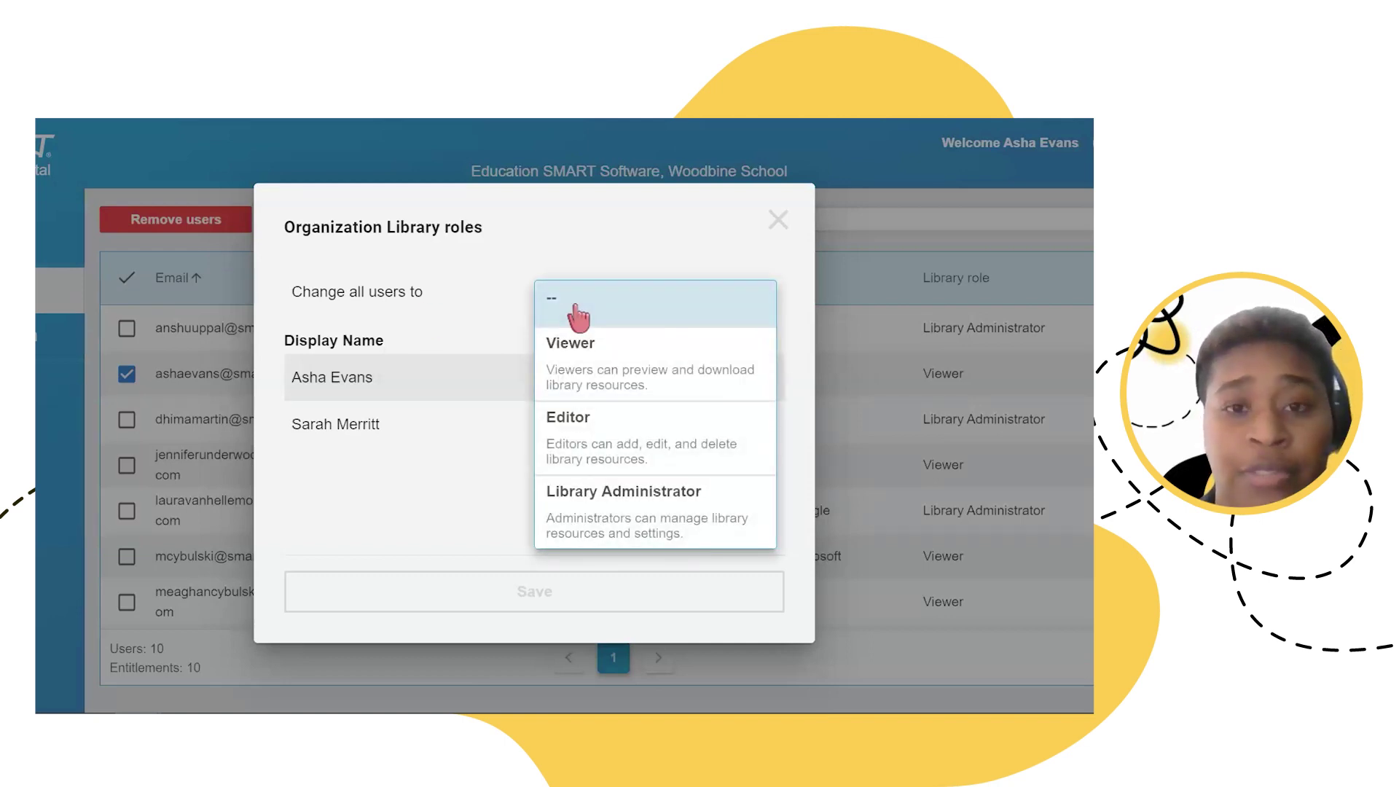
left_click(596, 531)
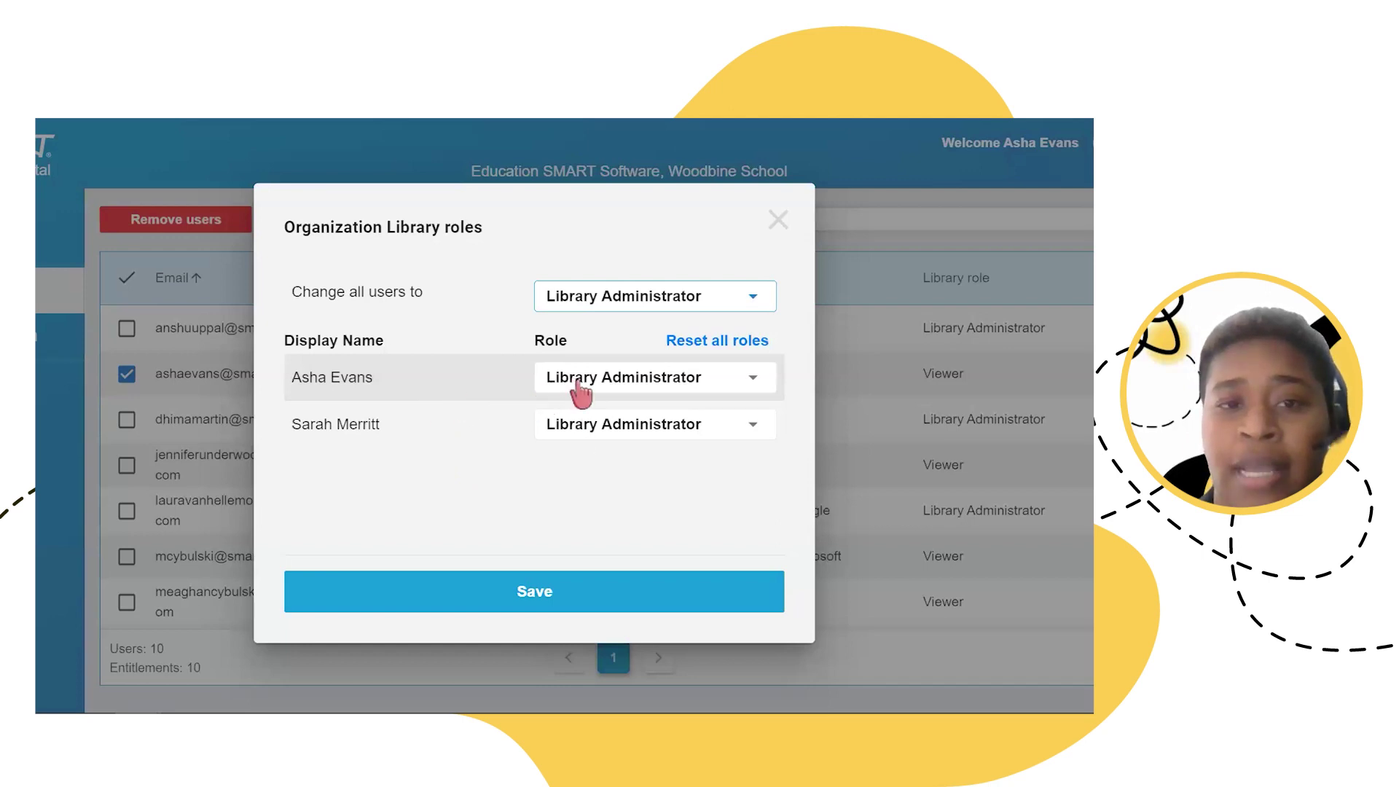
left_click(684, 346)
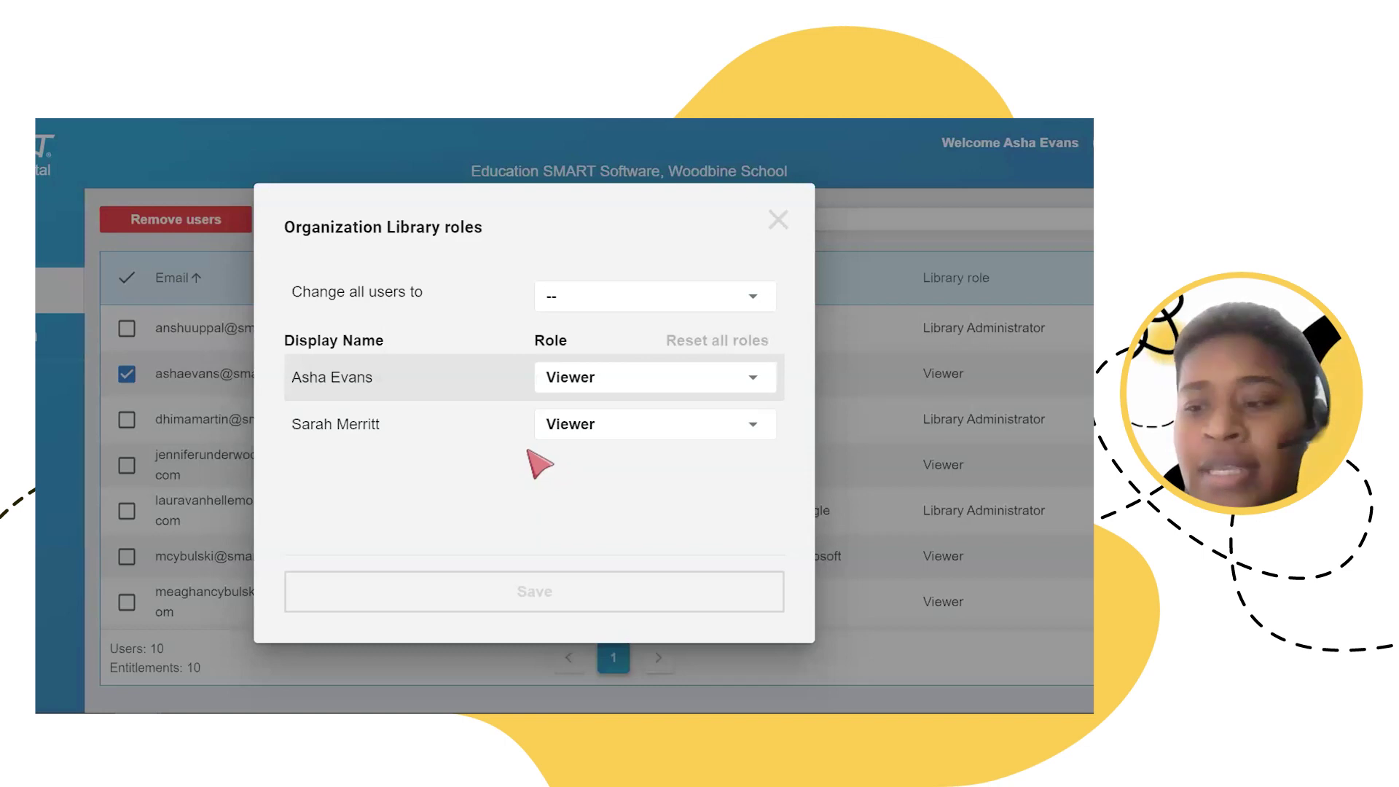
Step: Set the first selected user to Editor and the second to Library Administrator
left_click(637, 387)
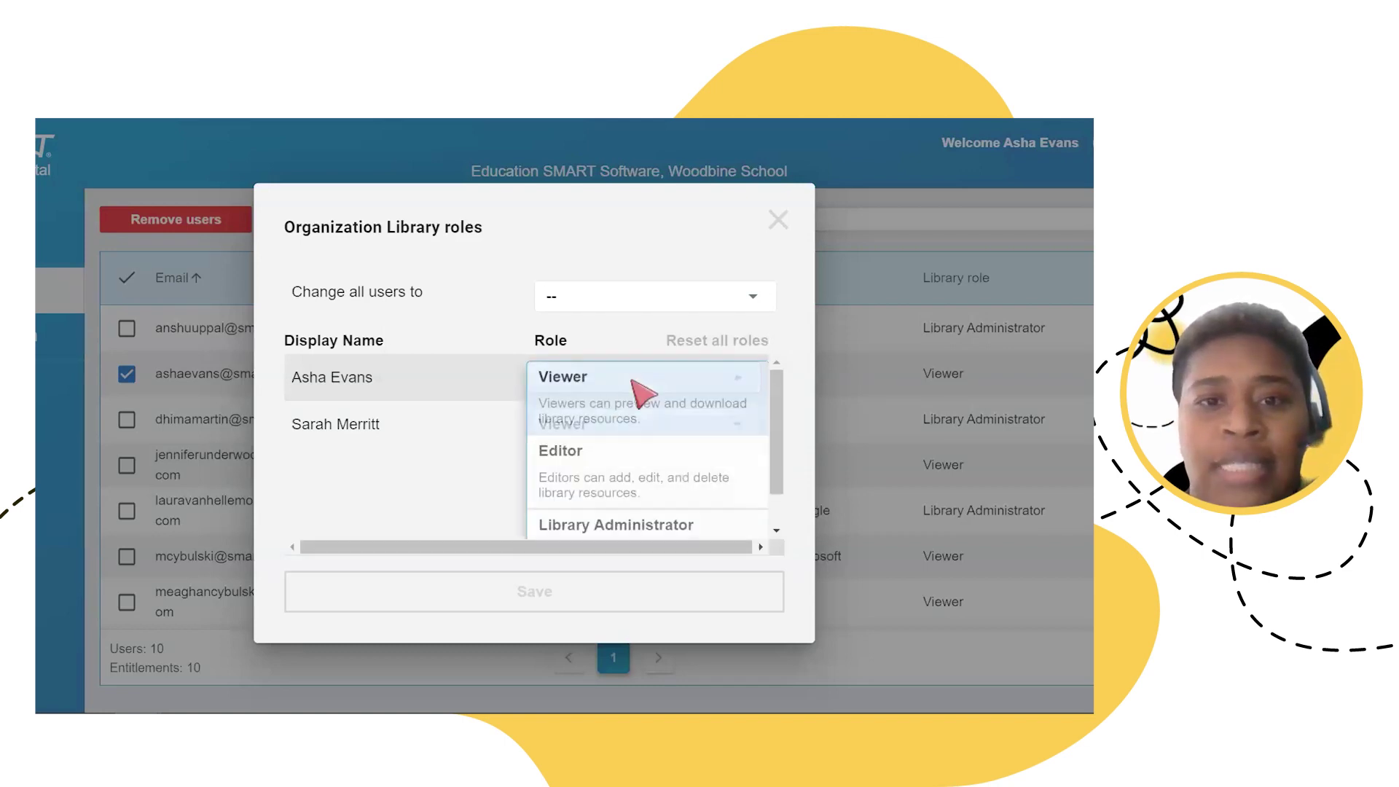
left_click(599, 481)
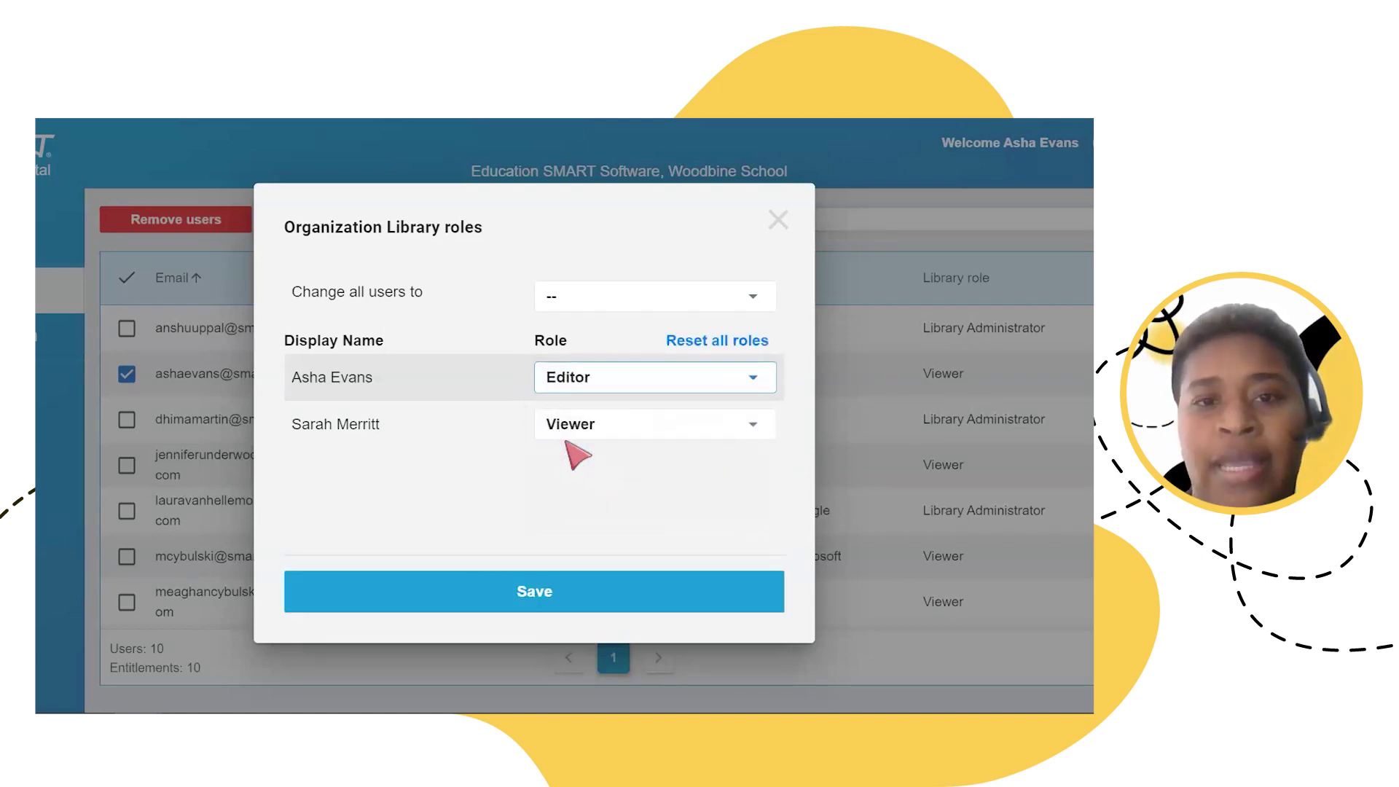
left_click(611, 434)
scroll(619, 466, "down", 1)
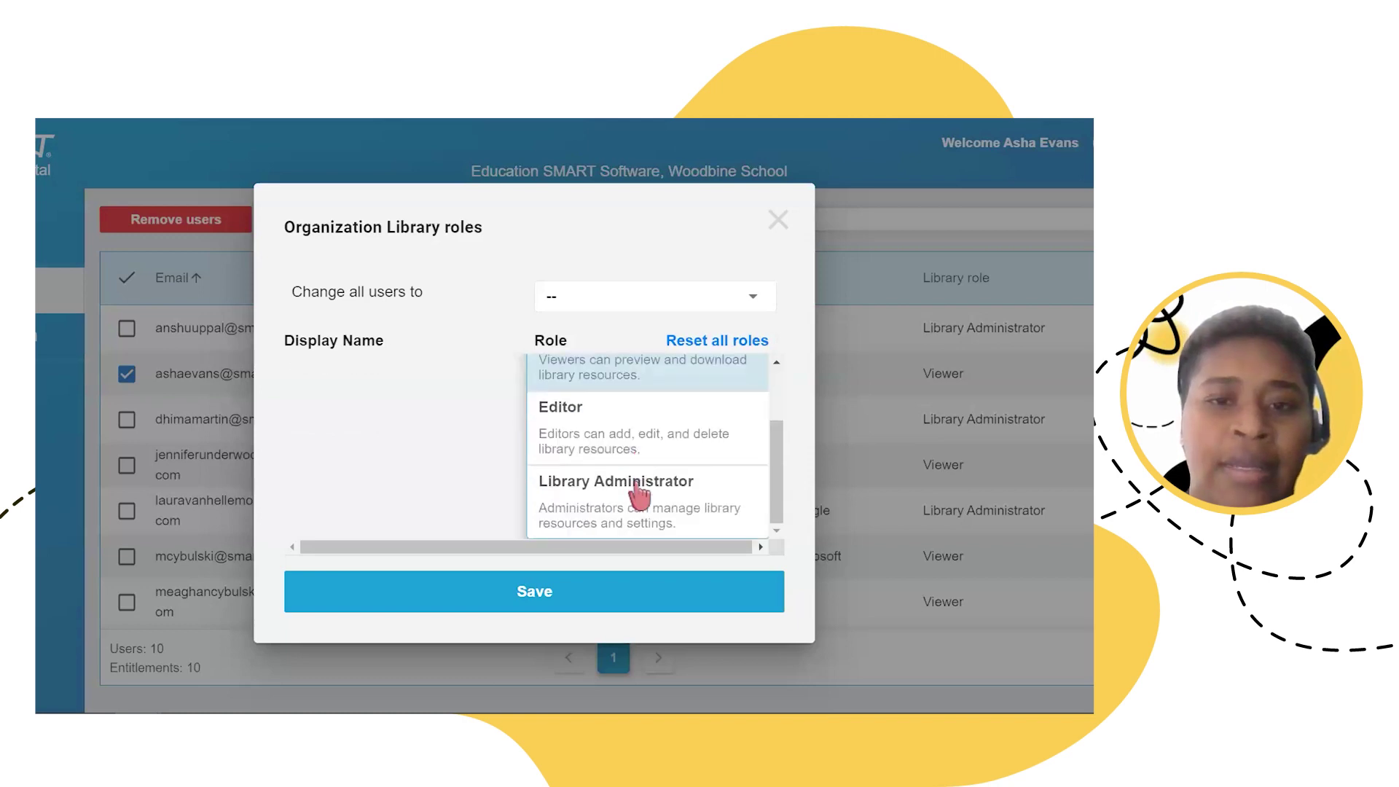
left_click(574, 518)
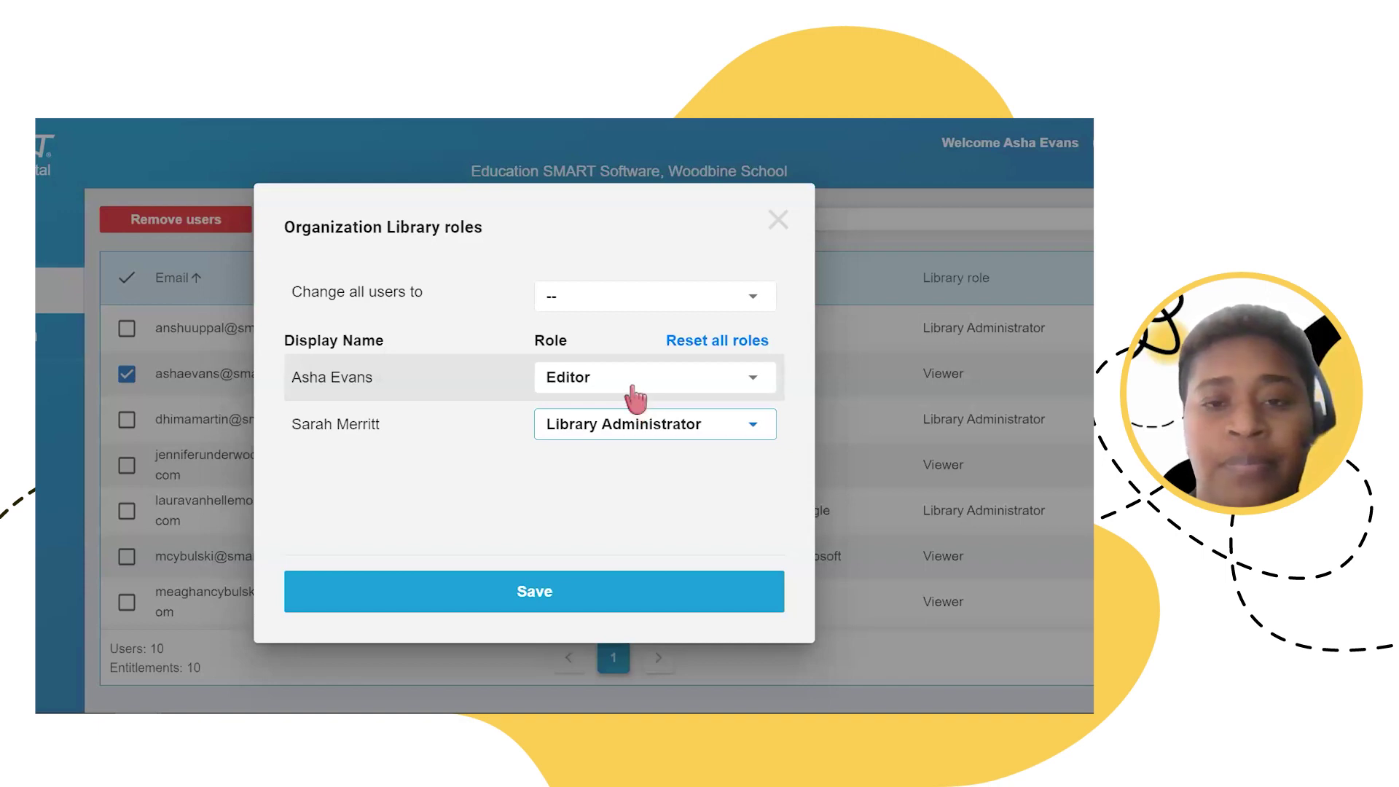
Step: Confirm Editor as the first teacher's library role and save the role changes
left_click(635, 398)
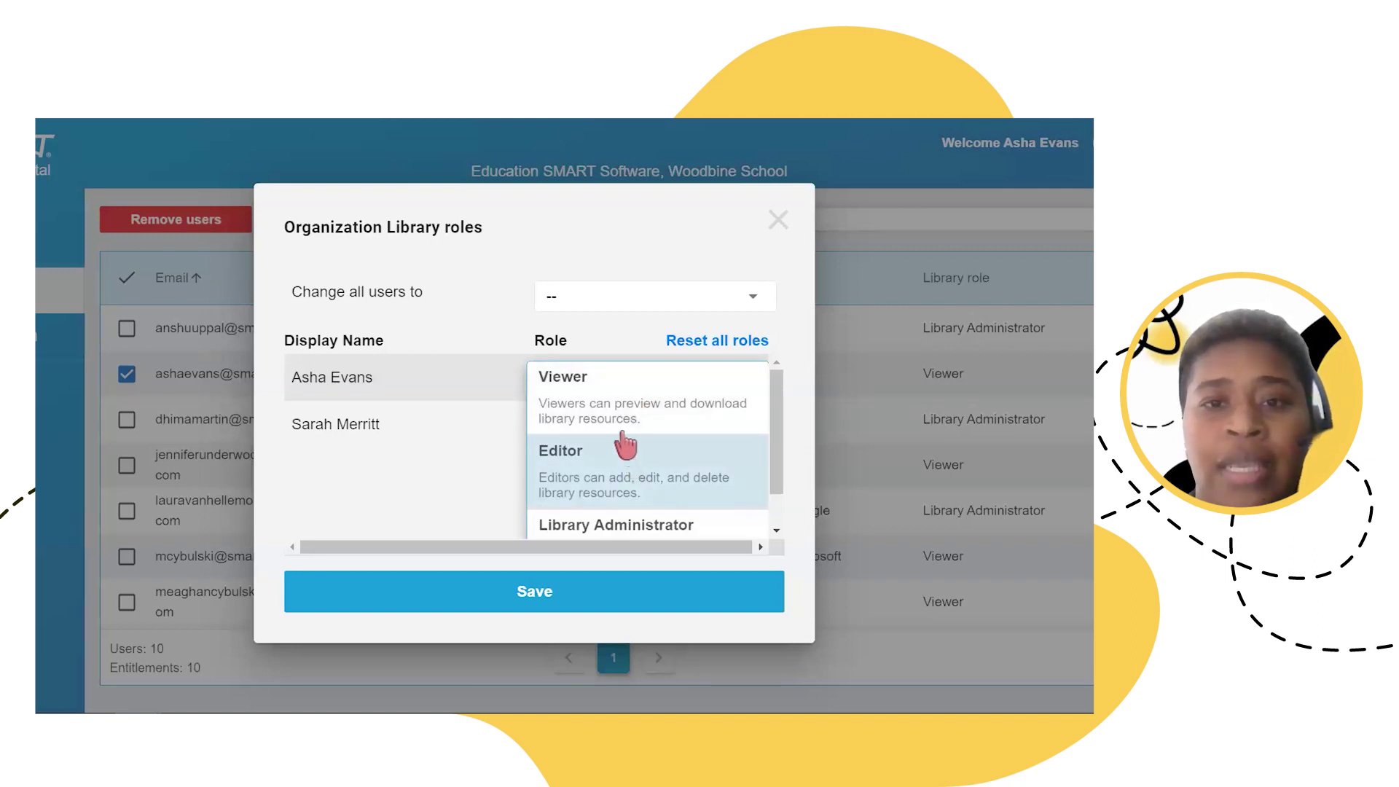
scroll(618, 437, "down", 1)
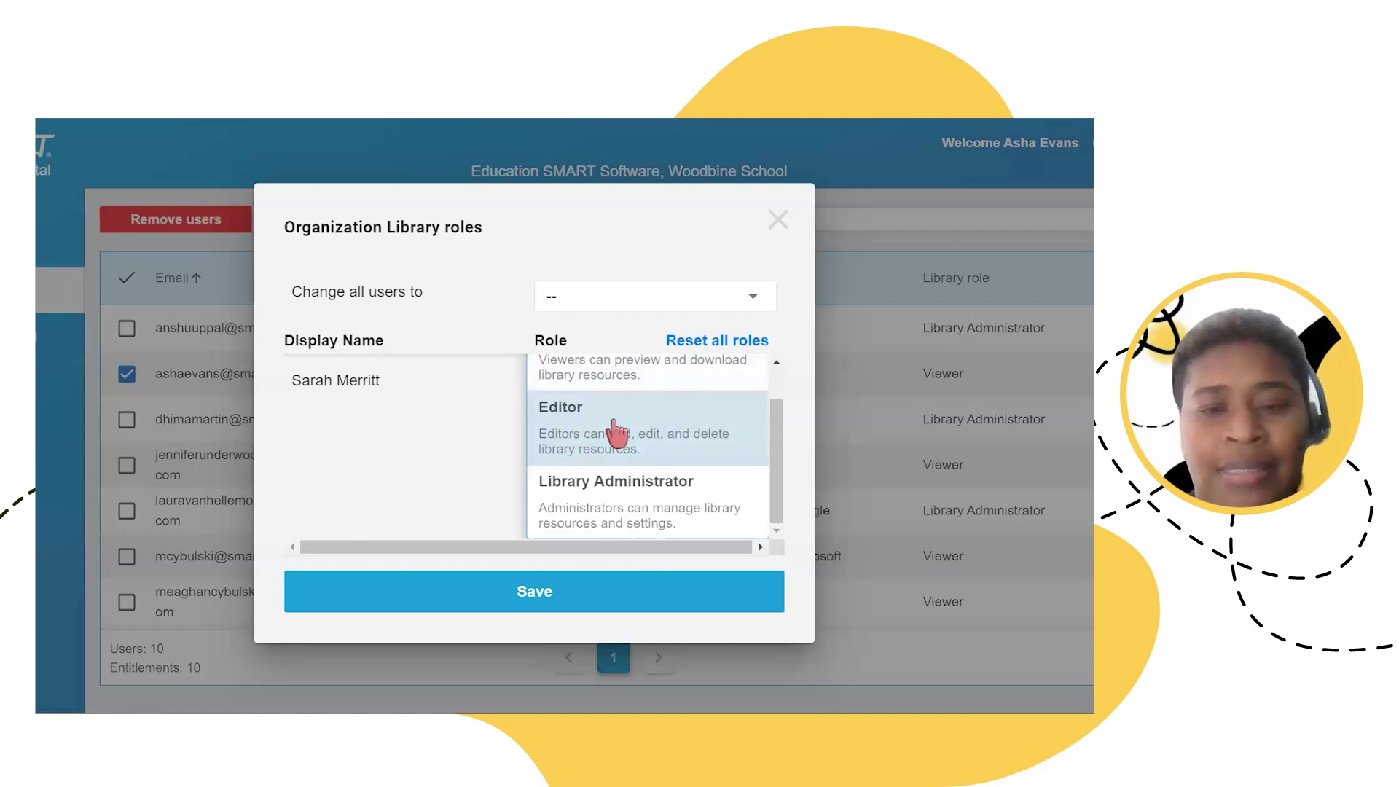
scroll(616, 431, "up", 1)
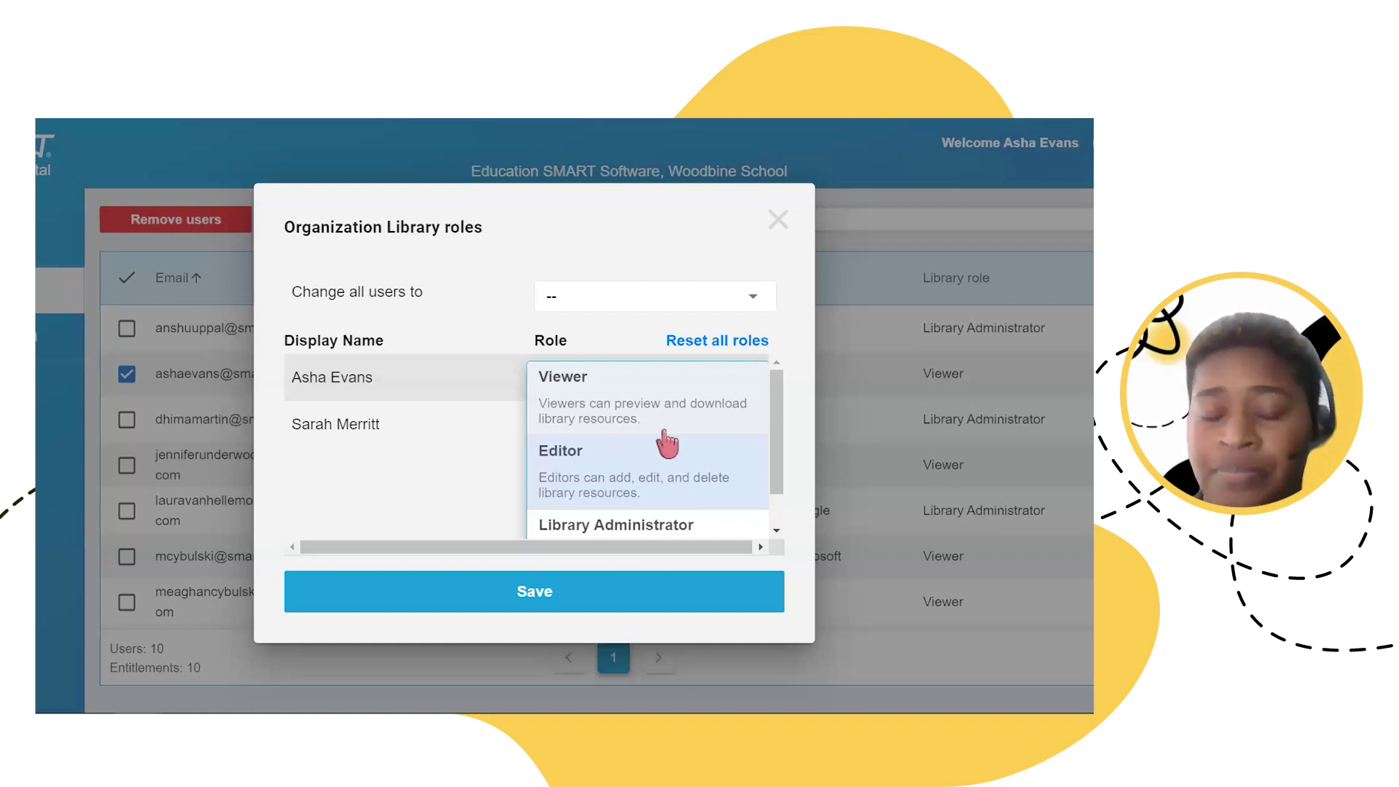
scroll(626, 456, "down", 1)
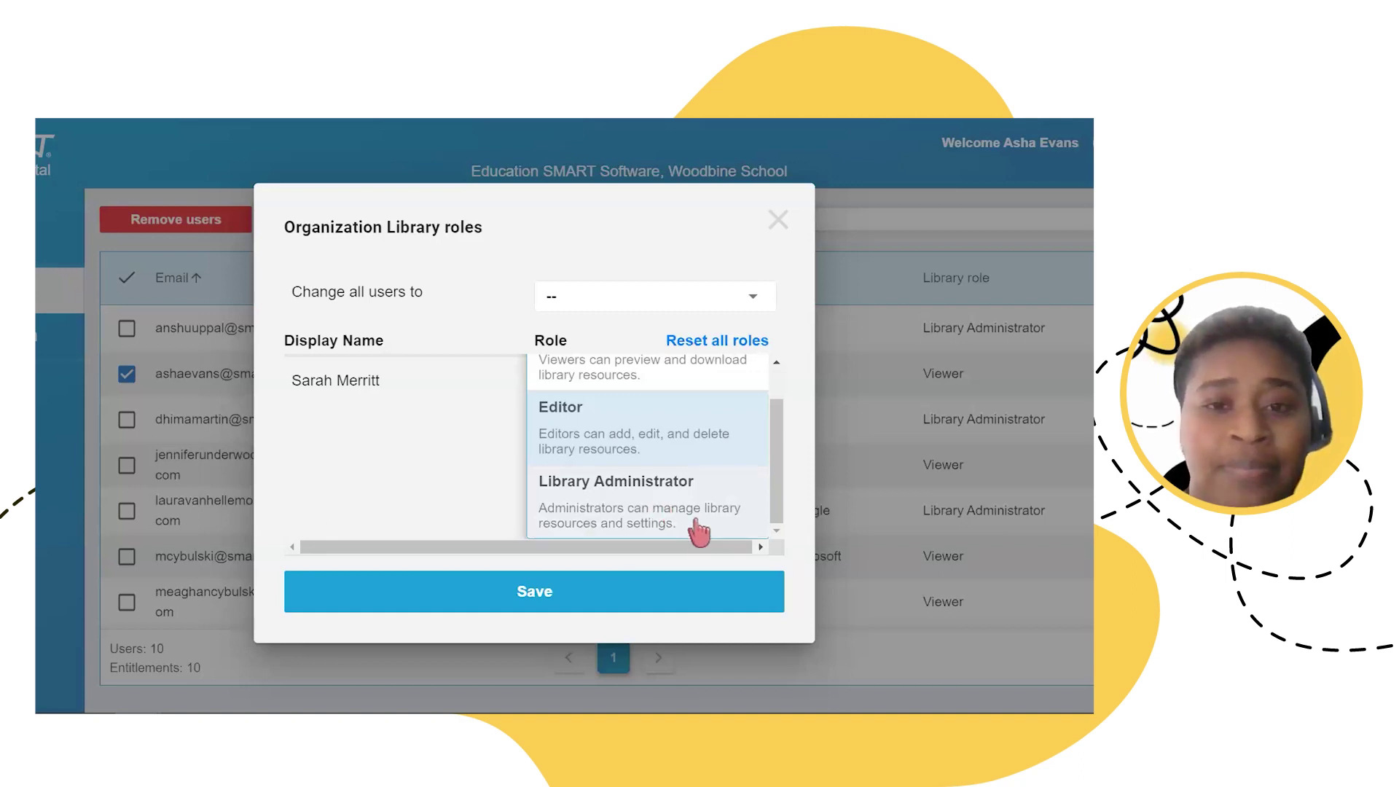
scroll(692, 466, "up", 1)
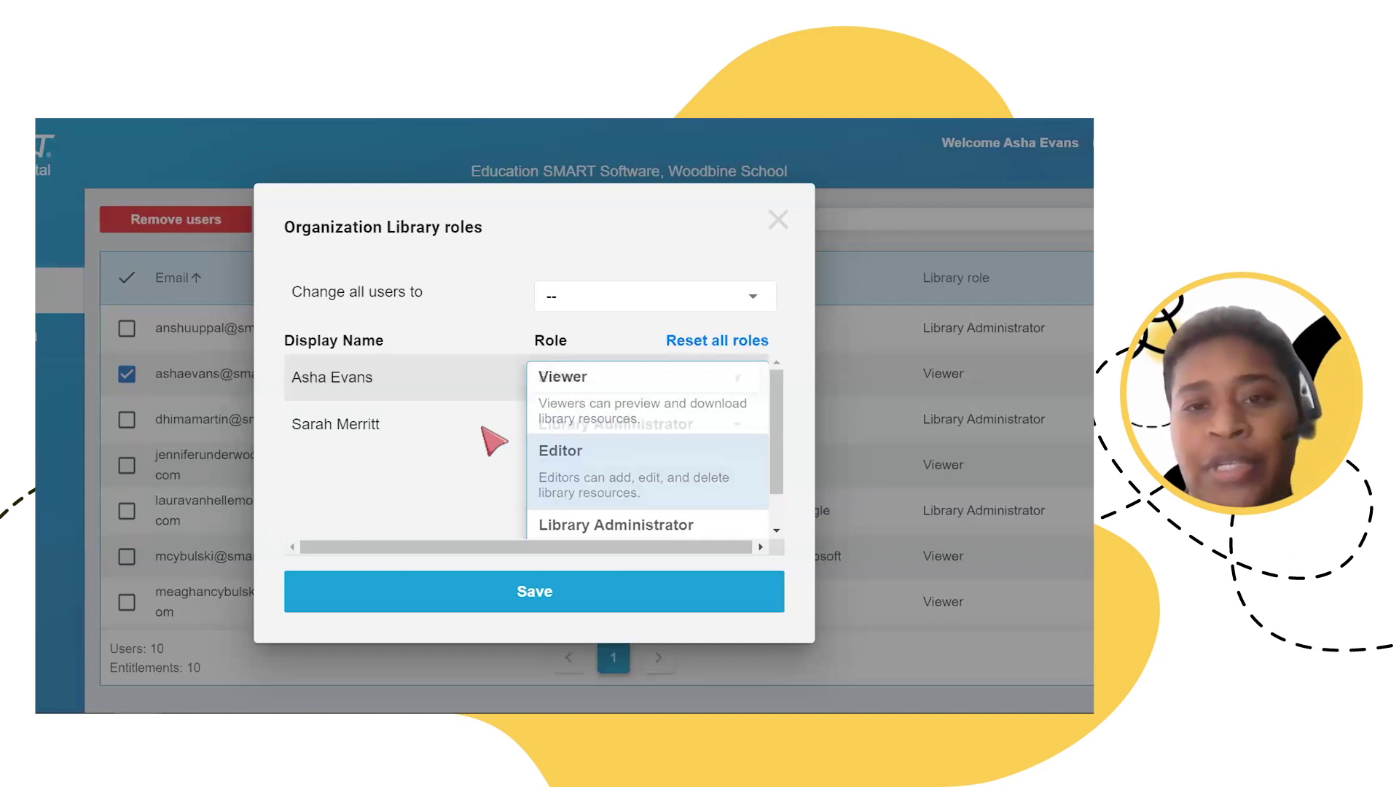
left_click(494, 440)
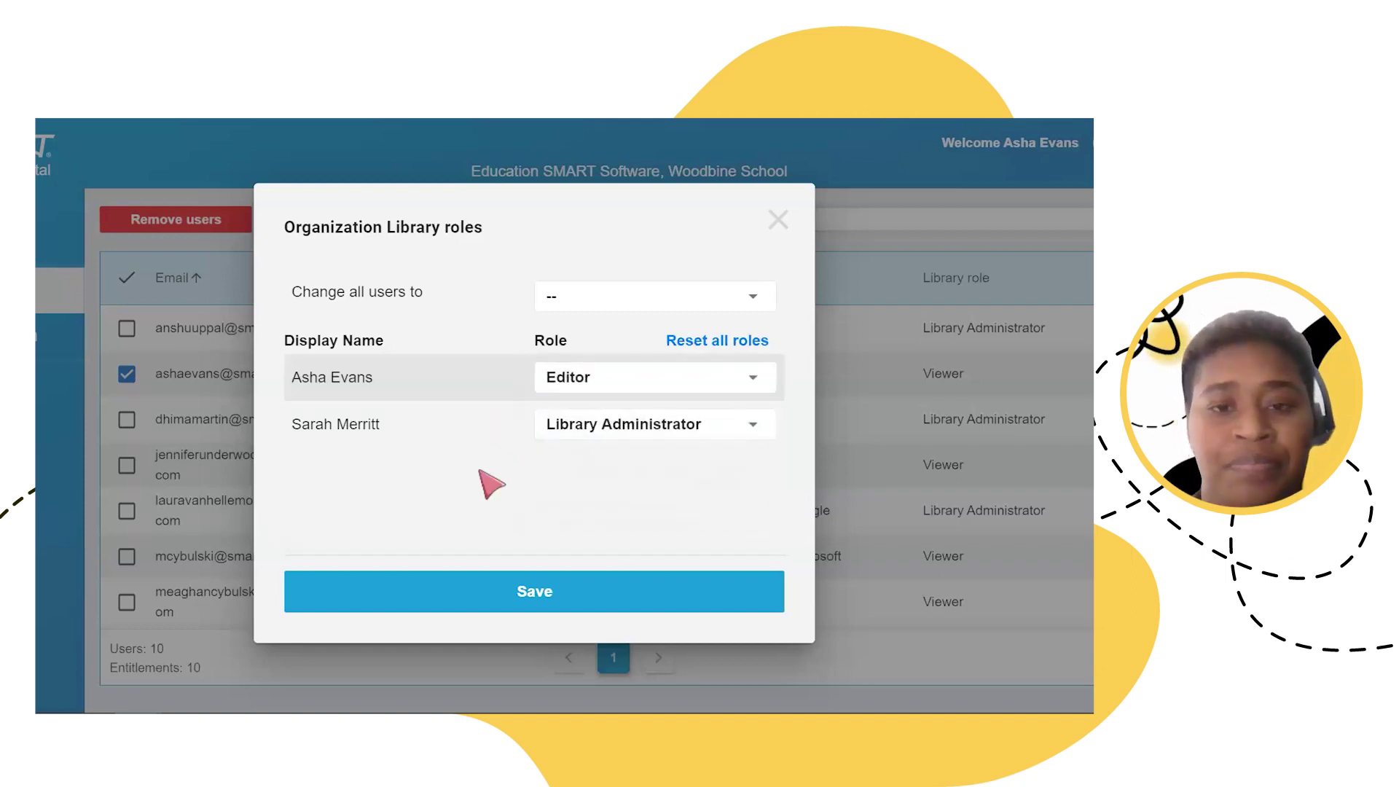
left_click(497, 604)
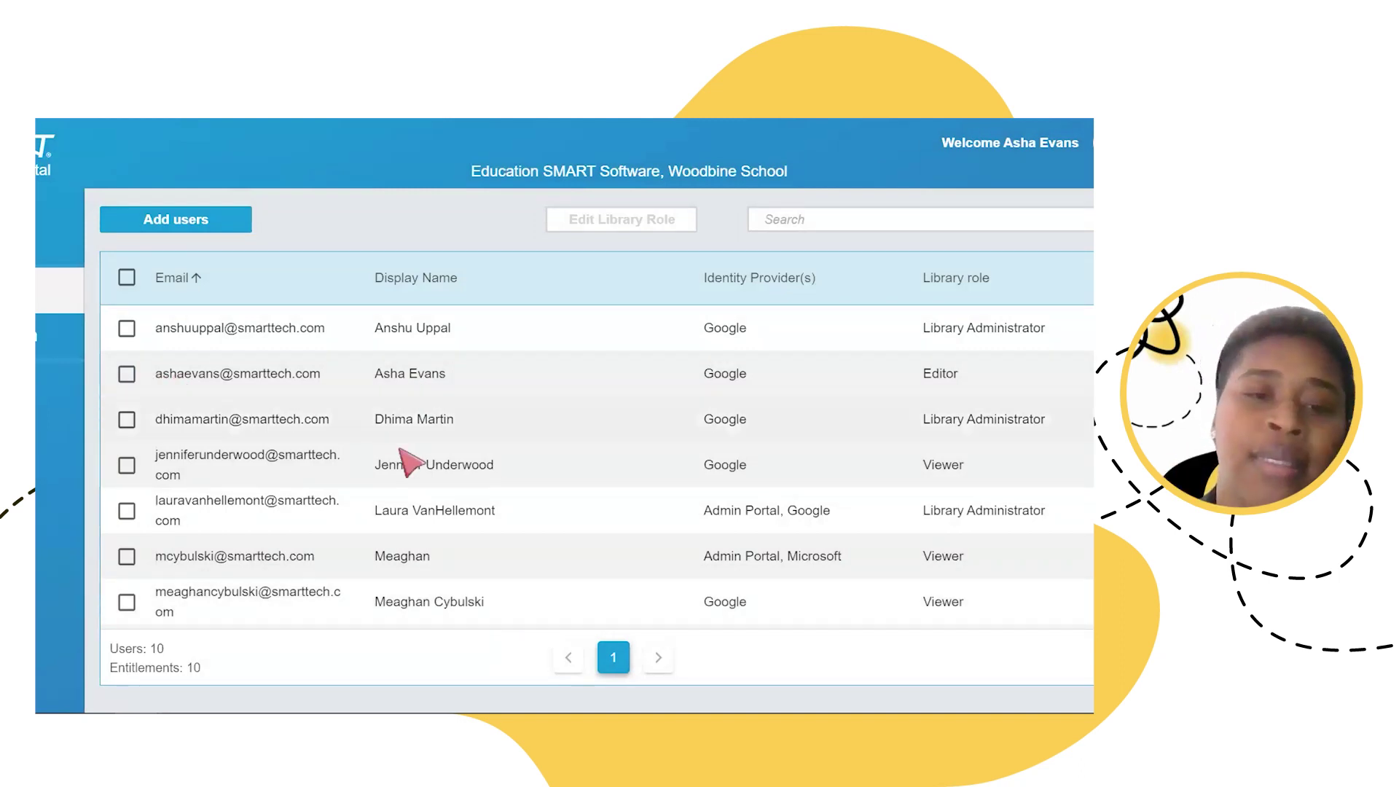
Step: Scroll through the 10-user table to check the updated Library role column
scroll(402, 461, "down", 2)
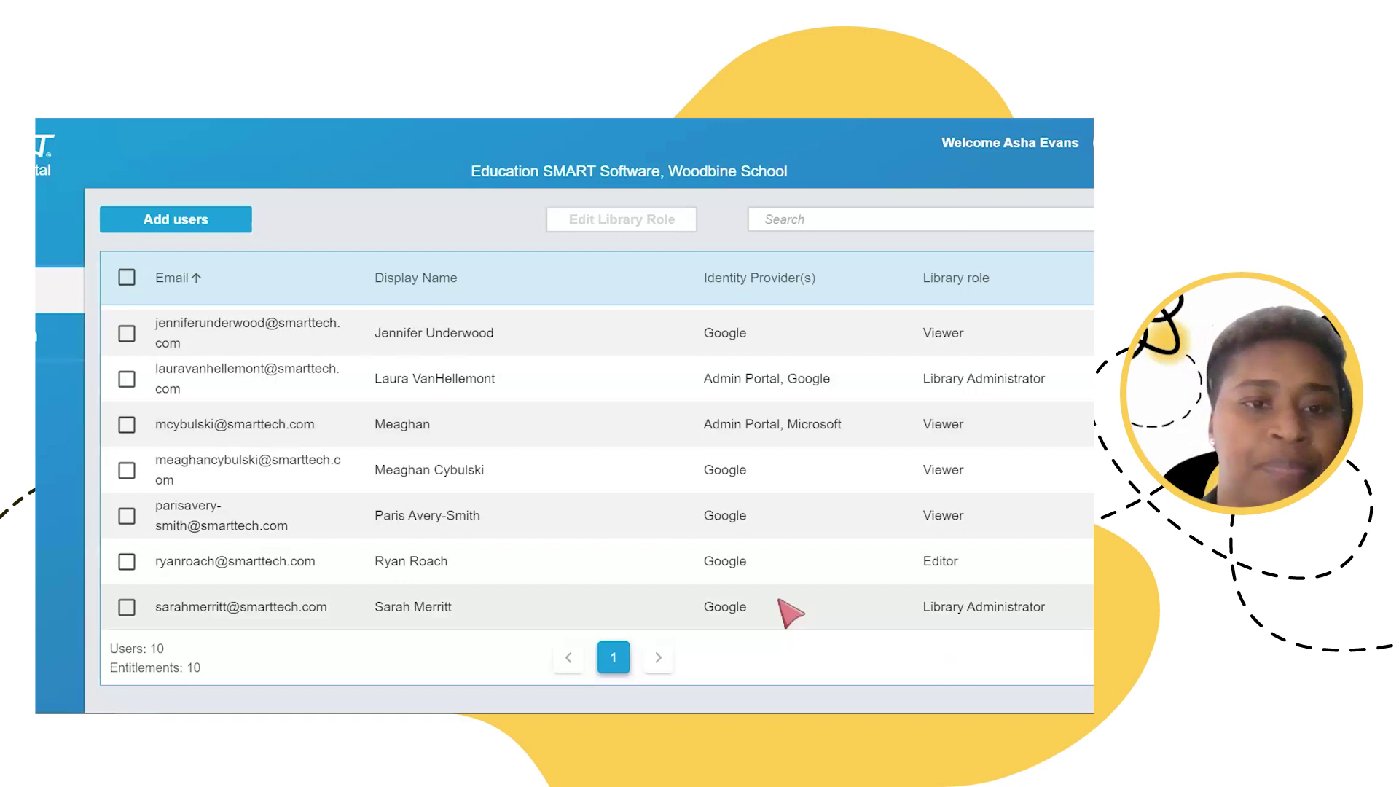
scroll(295, 553, "up", 3)
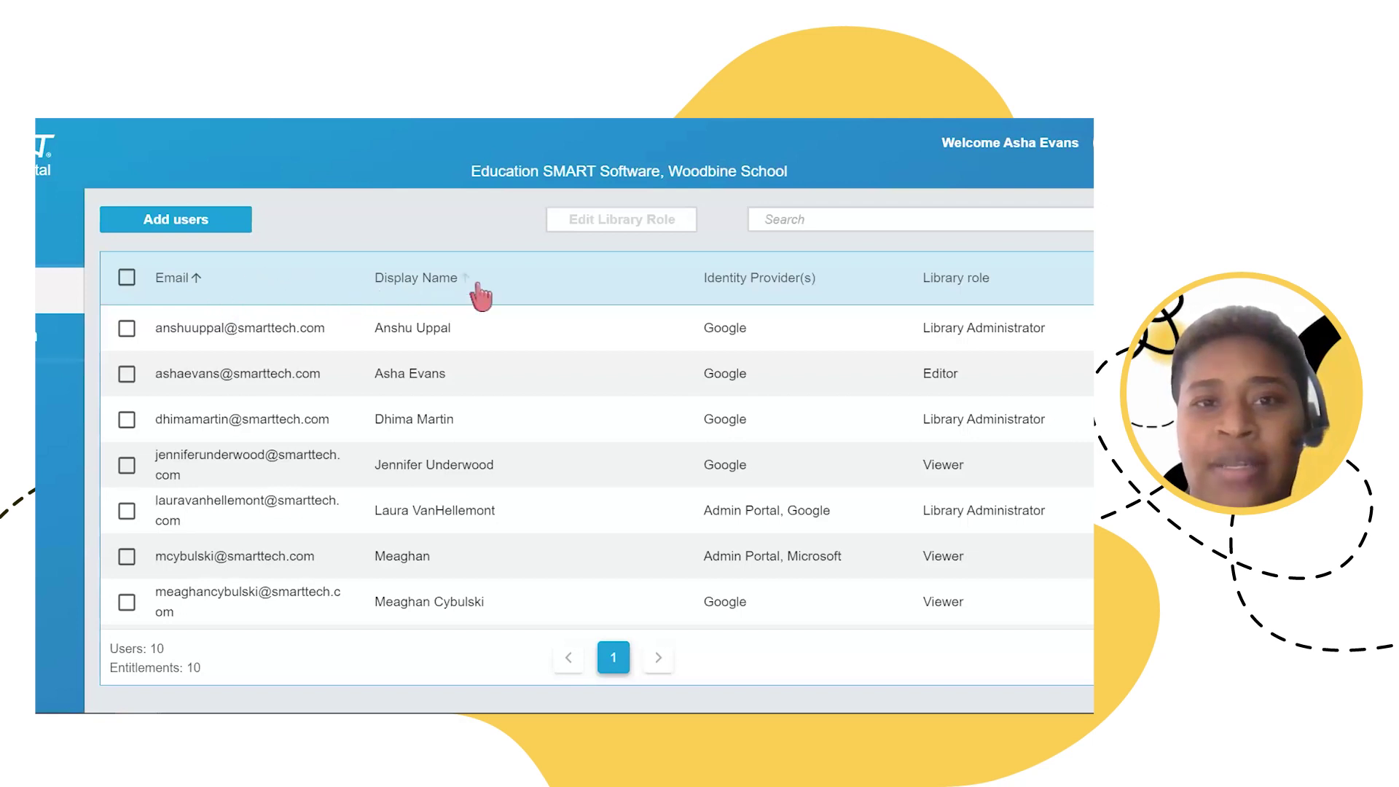
Step: Sort users by Library role and review the Administrator, Editor and Viewer groups
left_click(1005, 282)
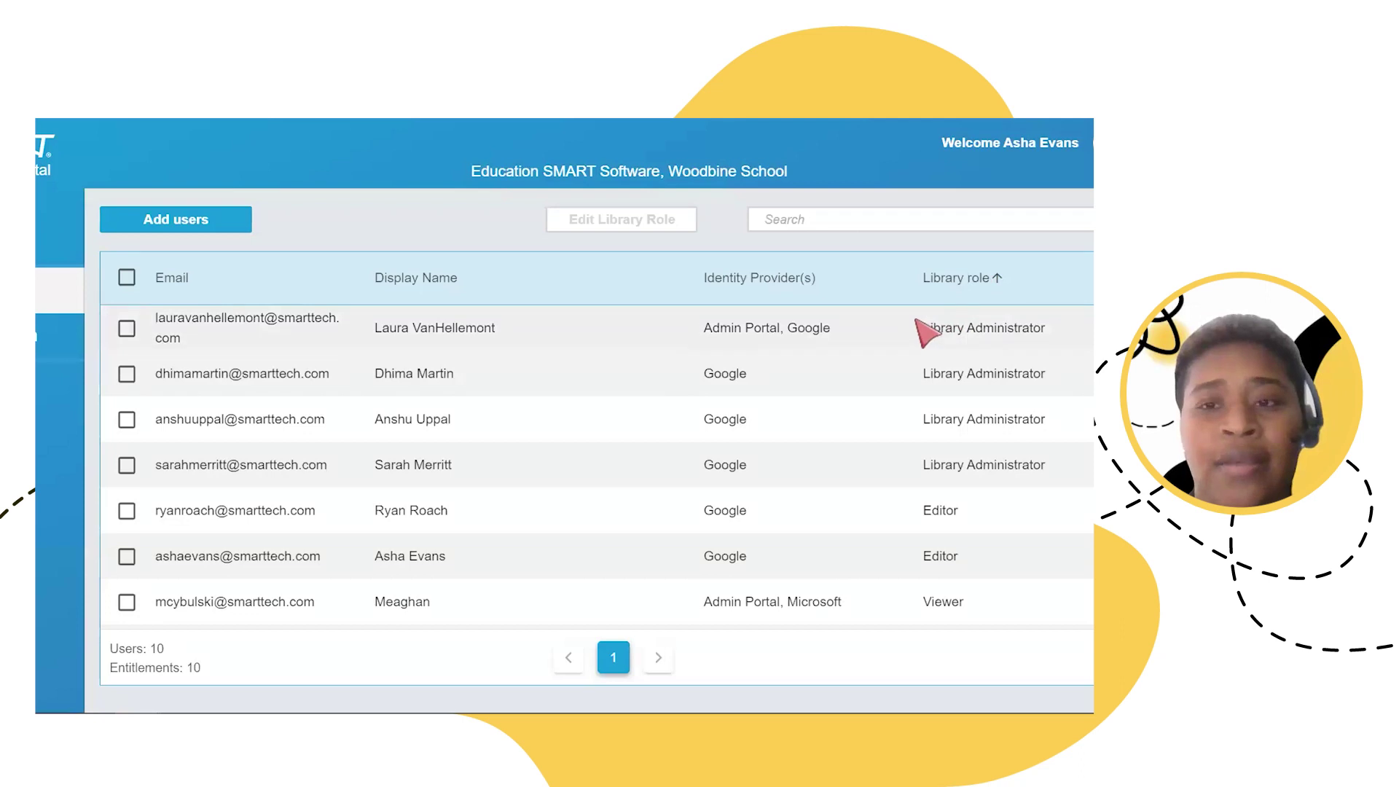
scroll(924, 328, "down", 2)
scroll(929, 330, "up", 2)
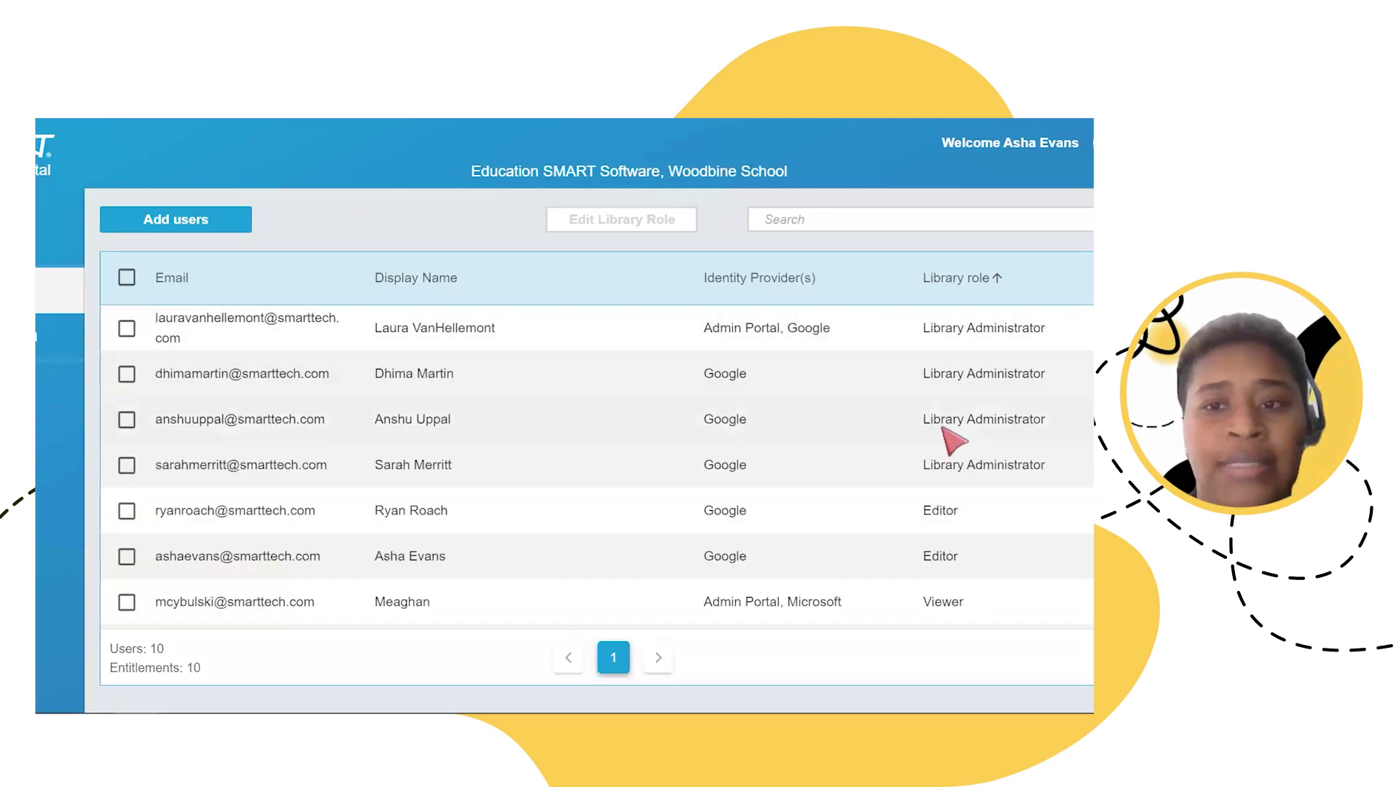
scroll(947, 430, "down", 2)
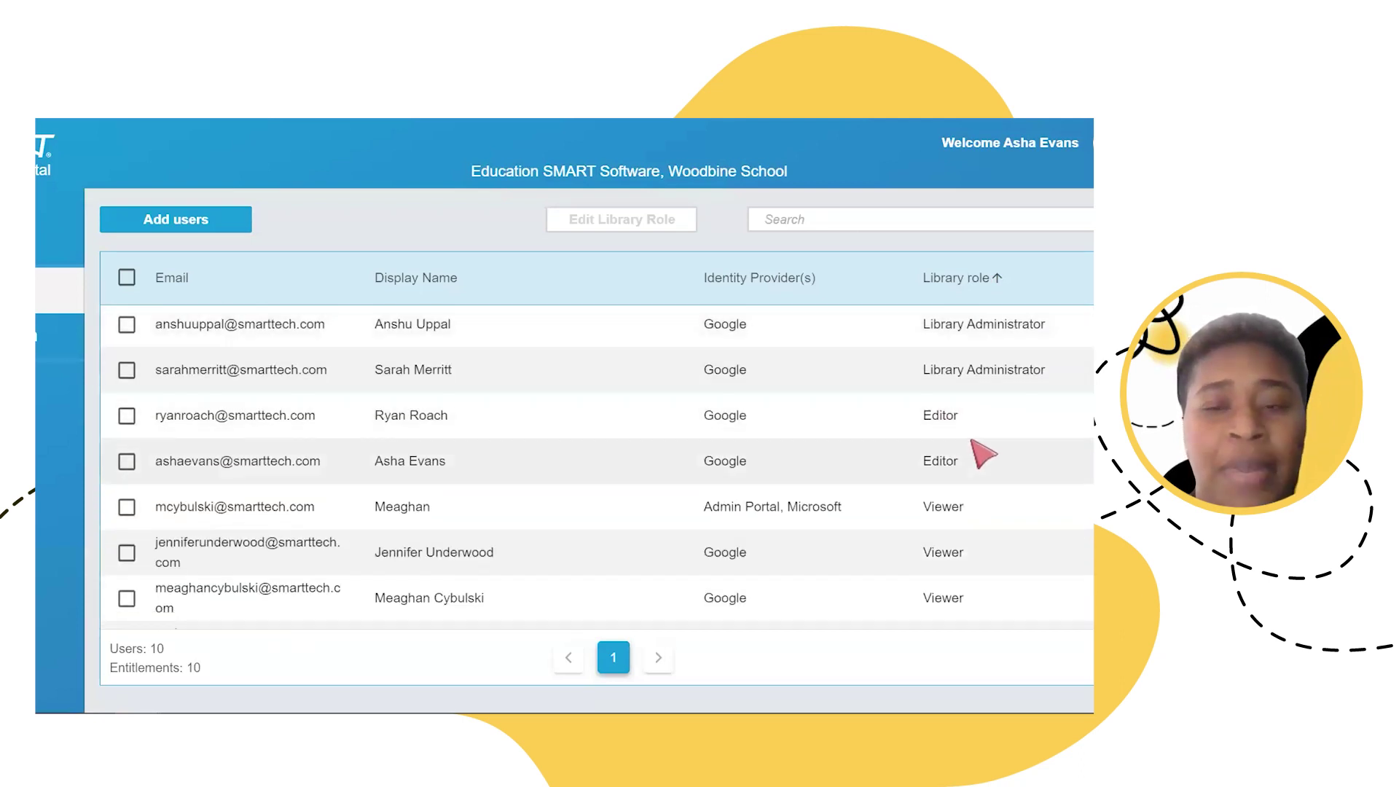
scroll(983, 453, "down", 1)
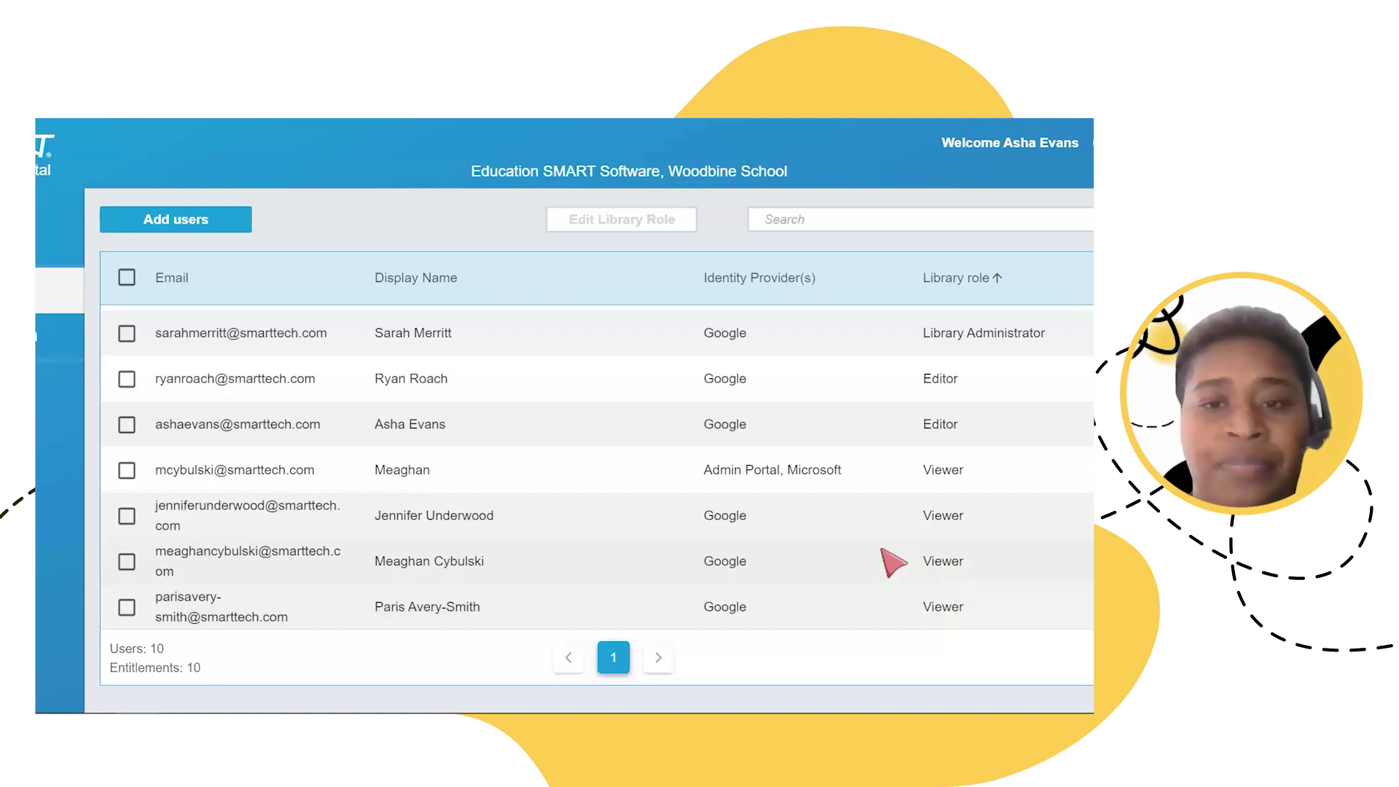
scroll(882, 561, "up", 3)
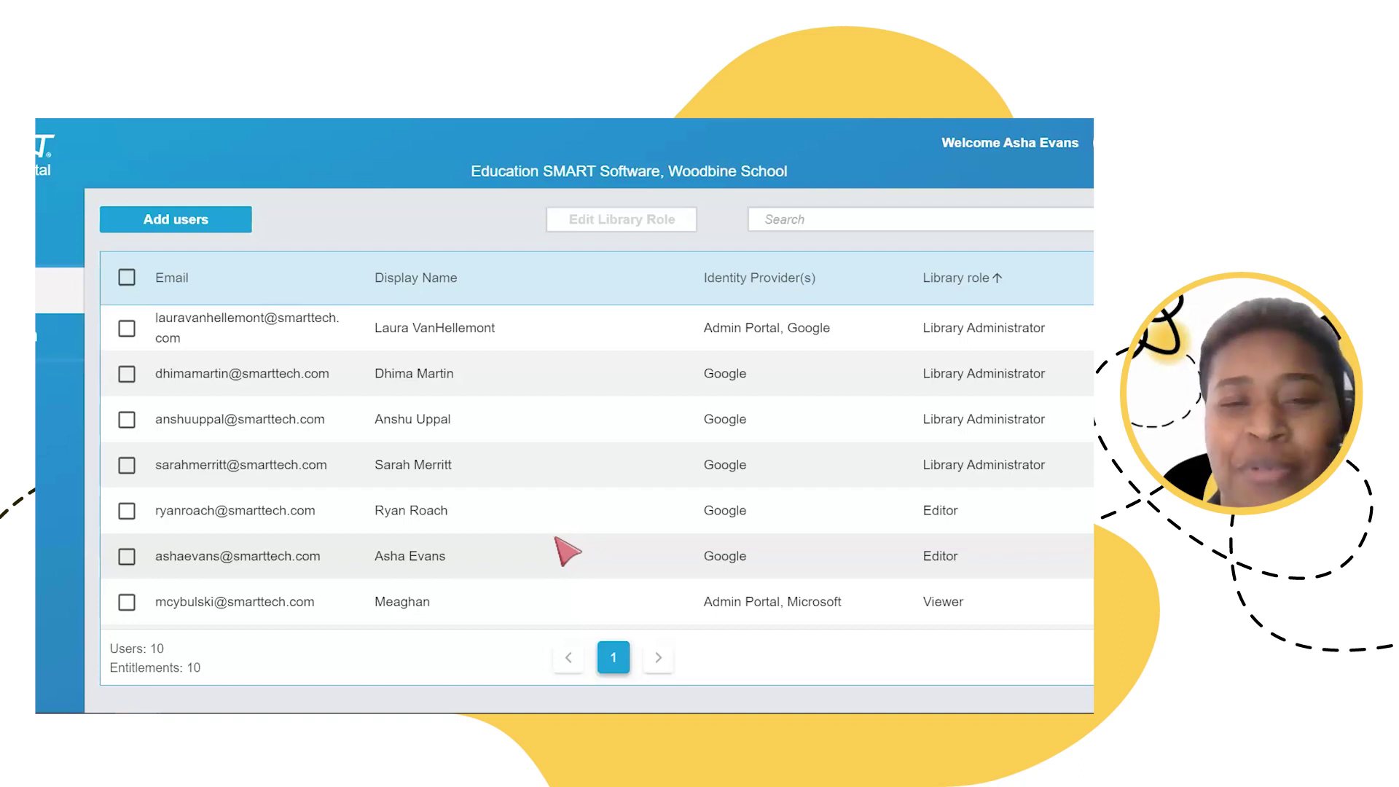
Step: Select one Editor teacher and confirm their removal, leaving 9 users against 10 entitlements
left_click(127, 558)
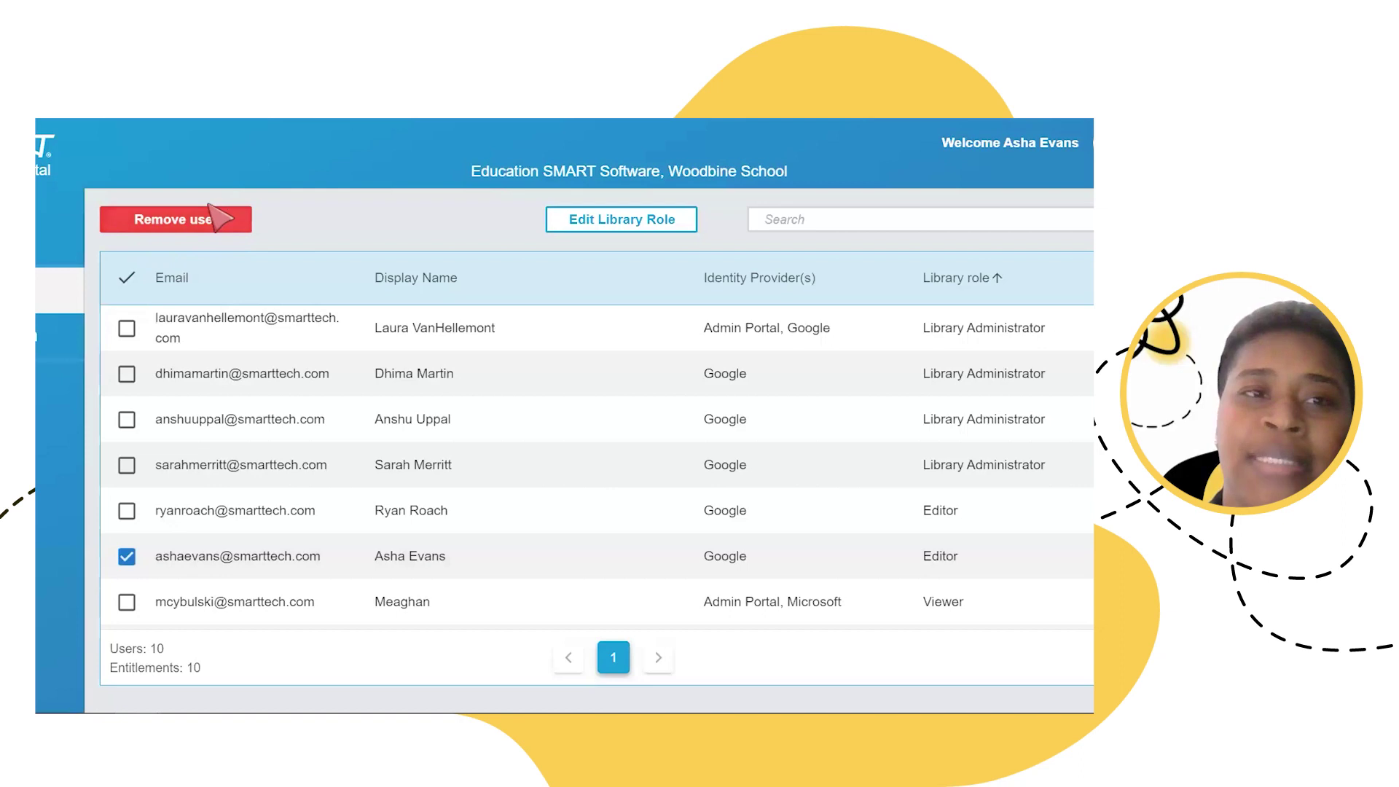
left_click(136, 232)
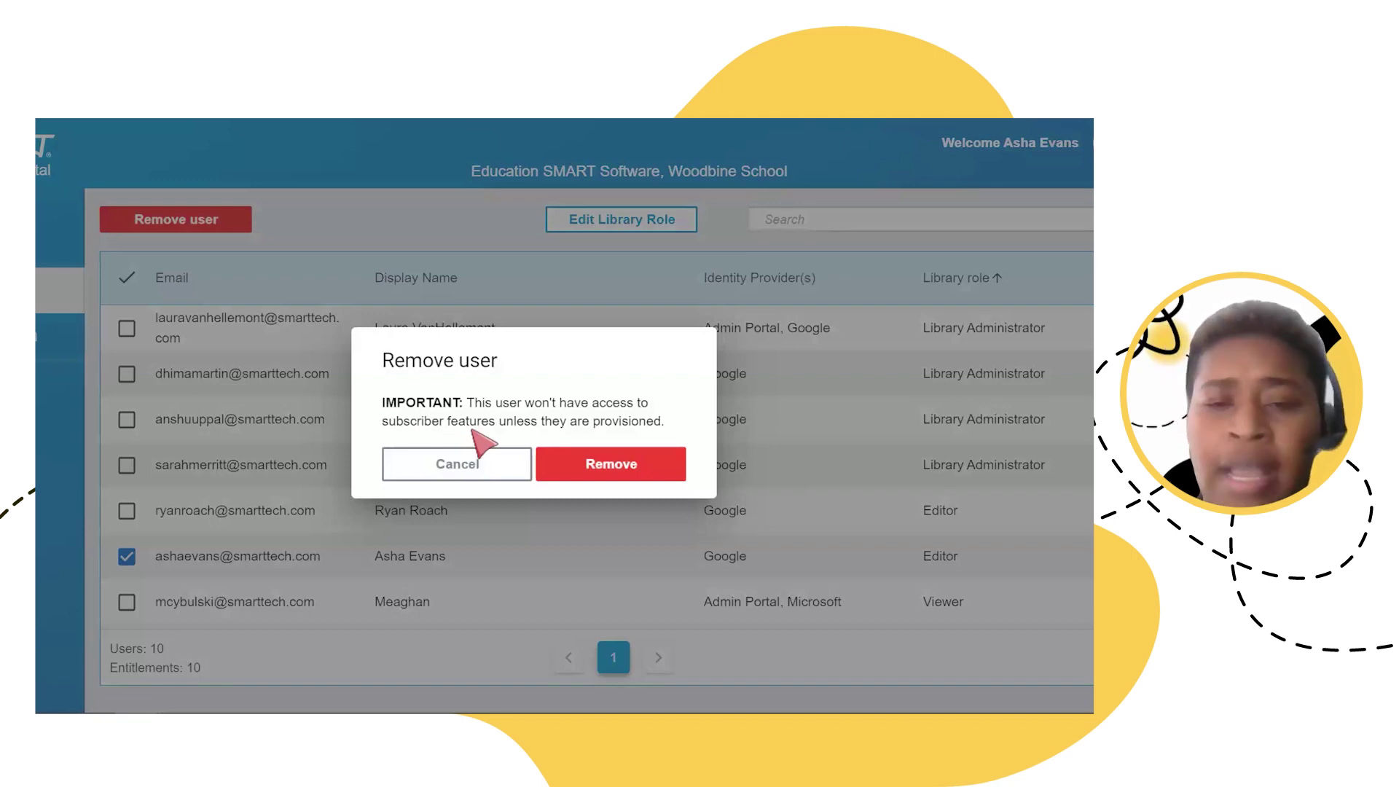
left_click(583, 465)
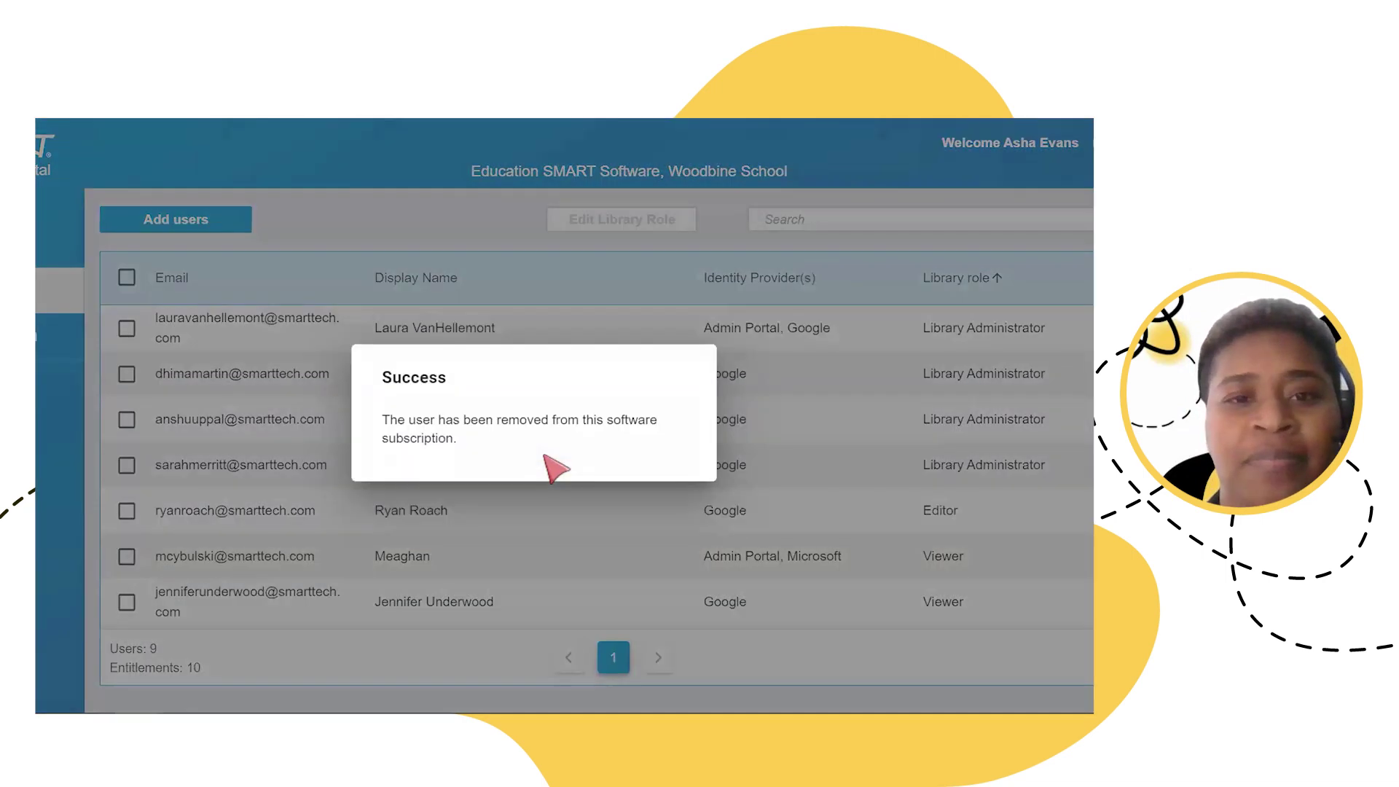
scroll(543, 488, "down", 2)
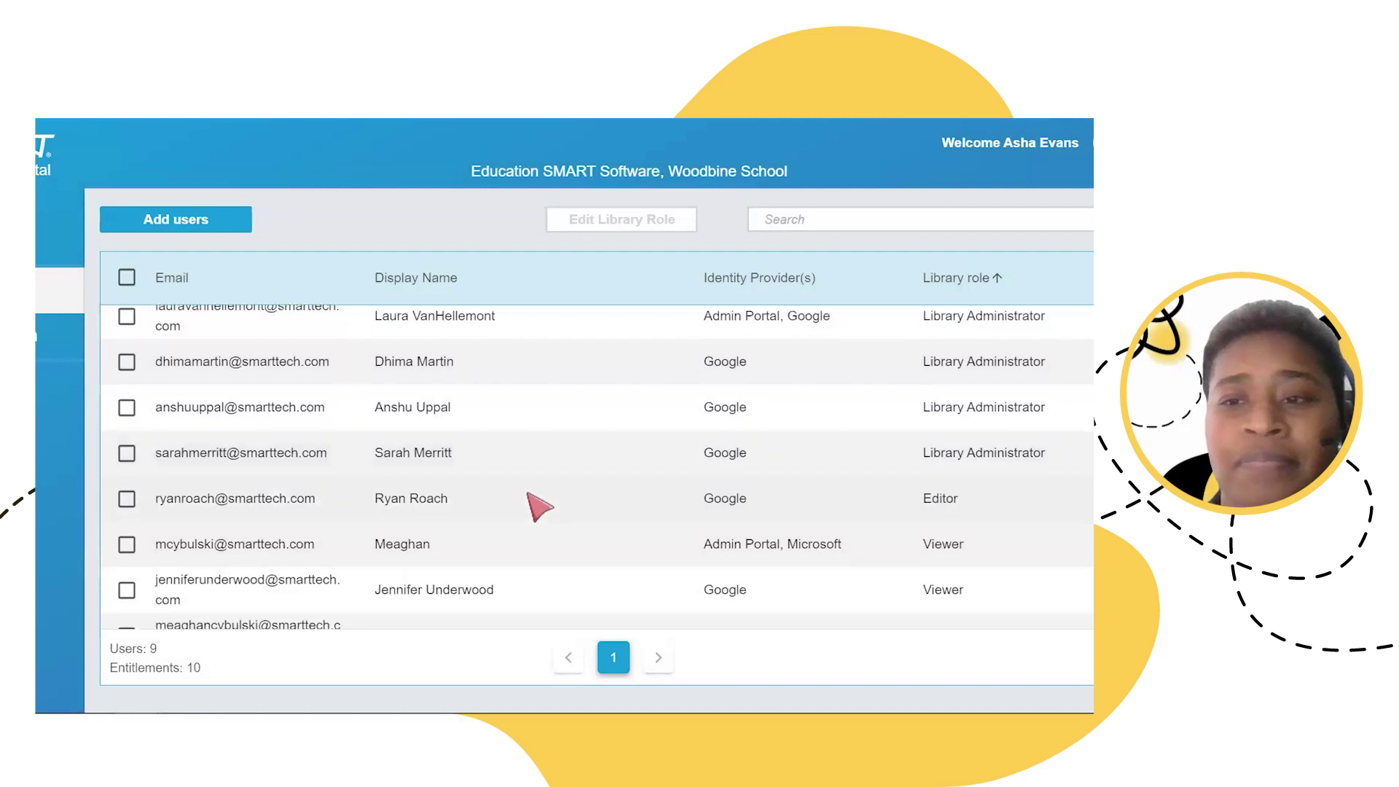
scroll(449, 542, "up", 2)
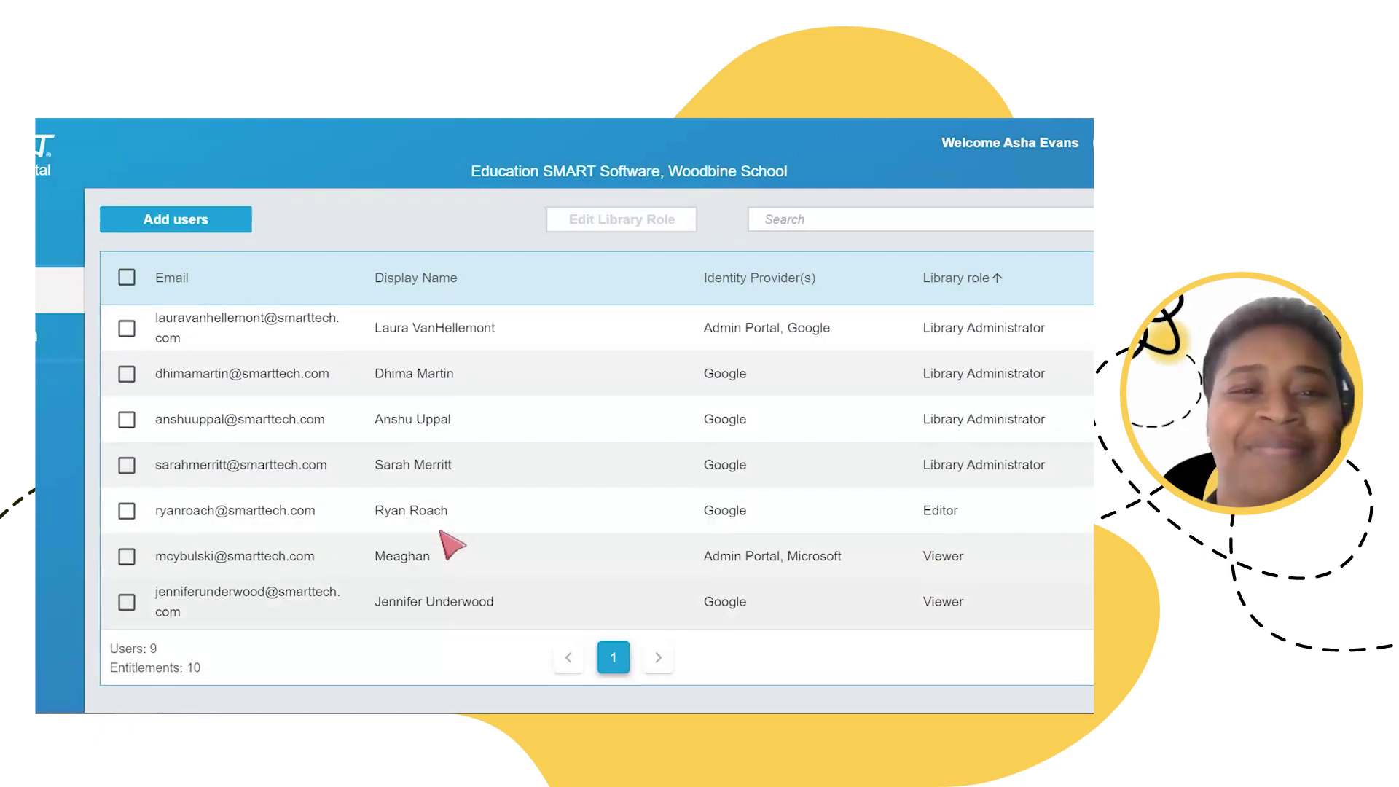
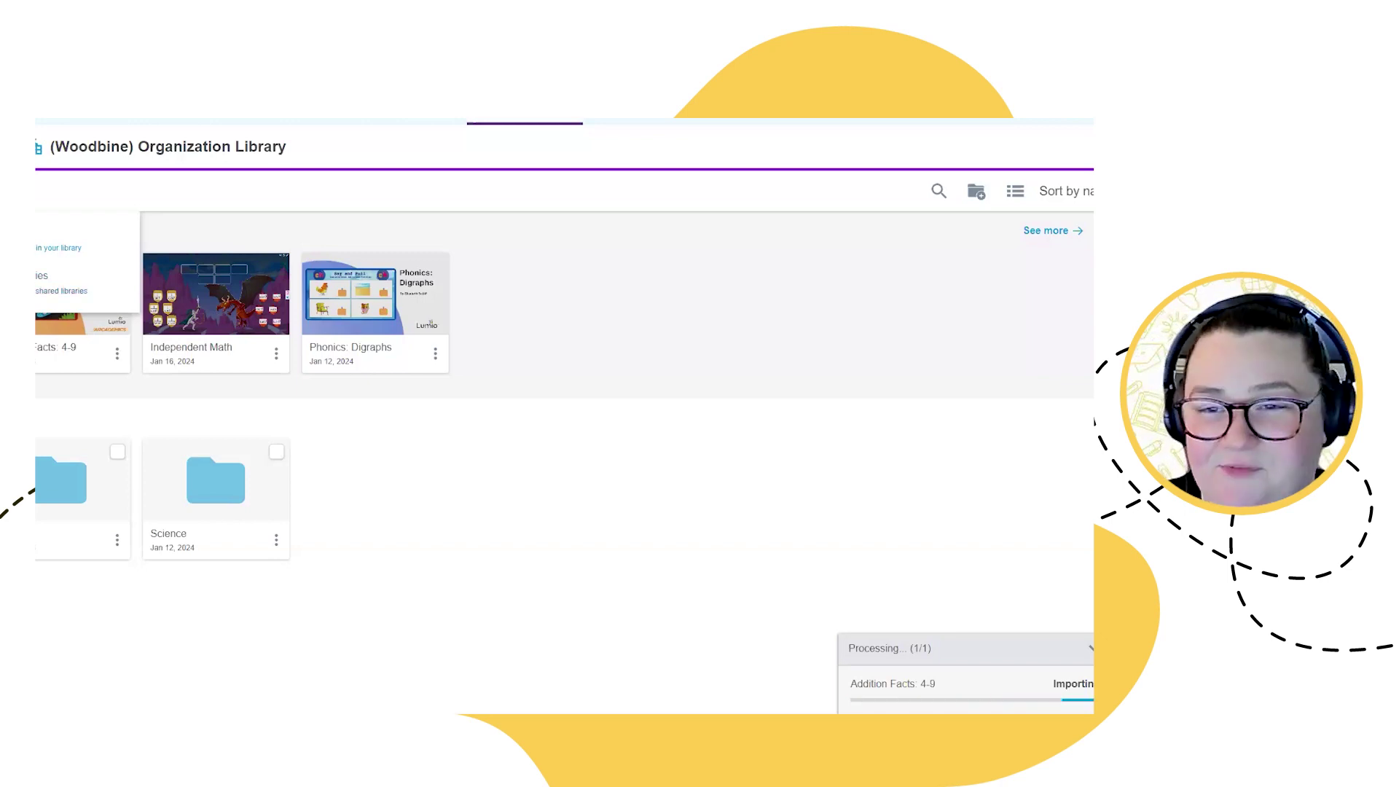
Step: Select the Faraday's Law lesson from My Library as the resource to import
left_click(58, 248)
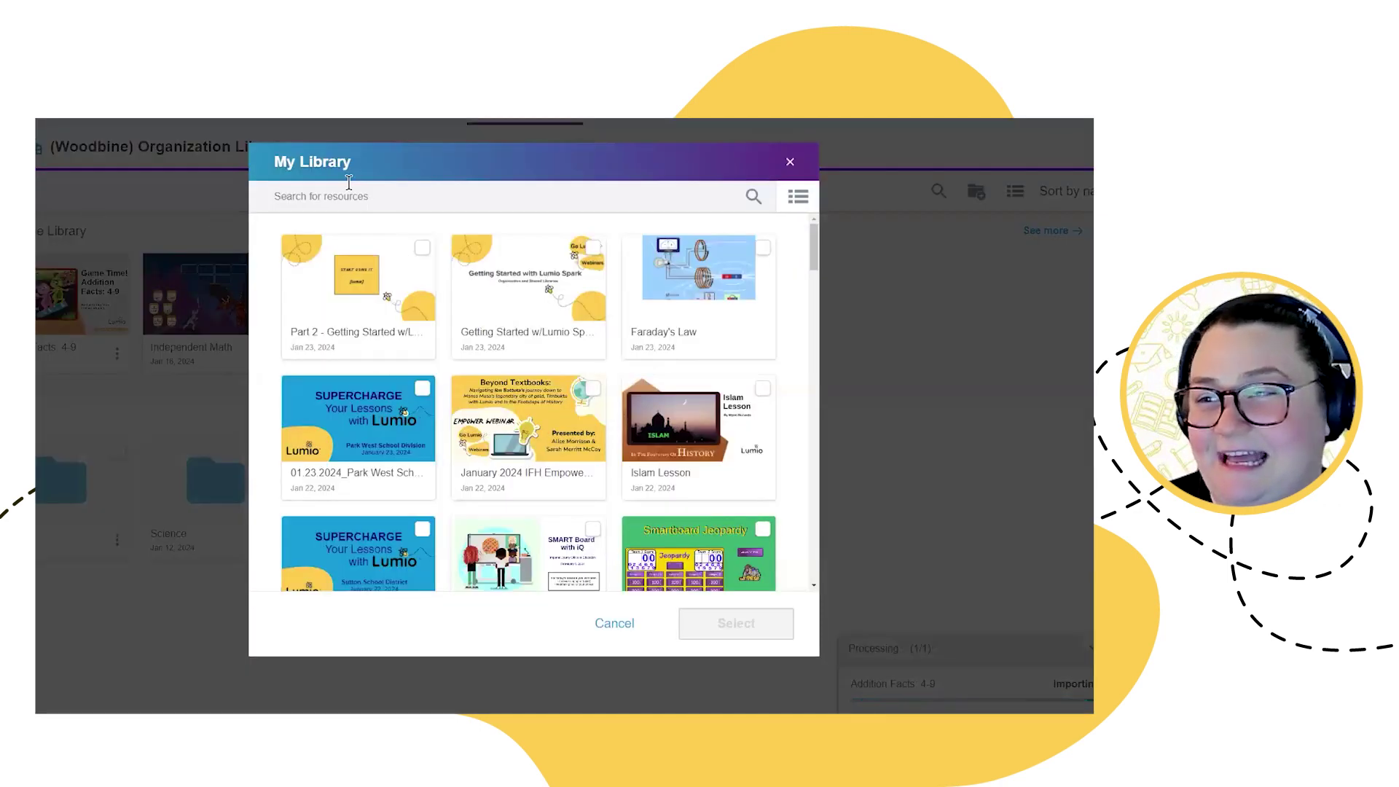
scroll(552, 412, "down", 2)
scroll(552, 412, "down", 2)
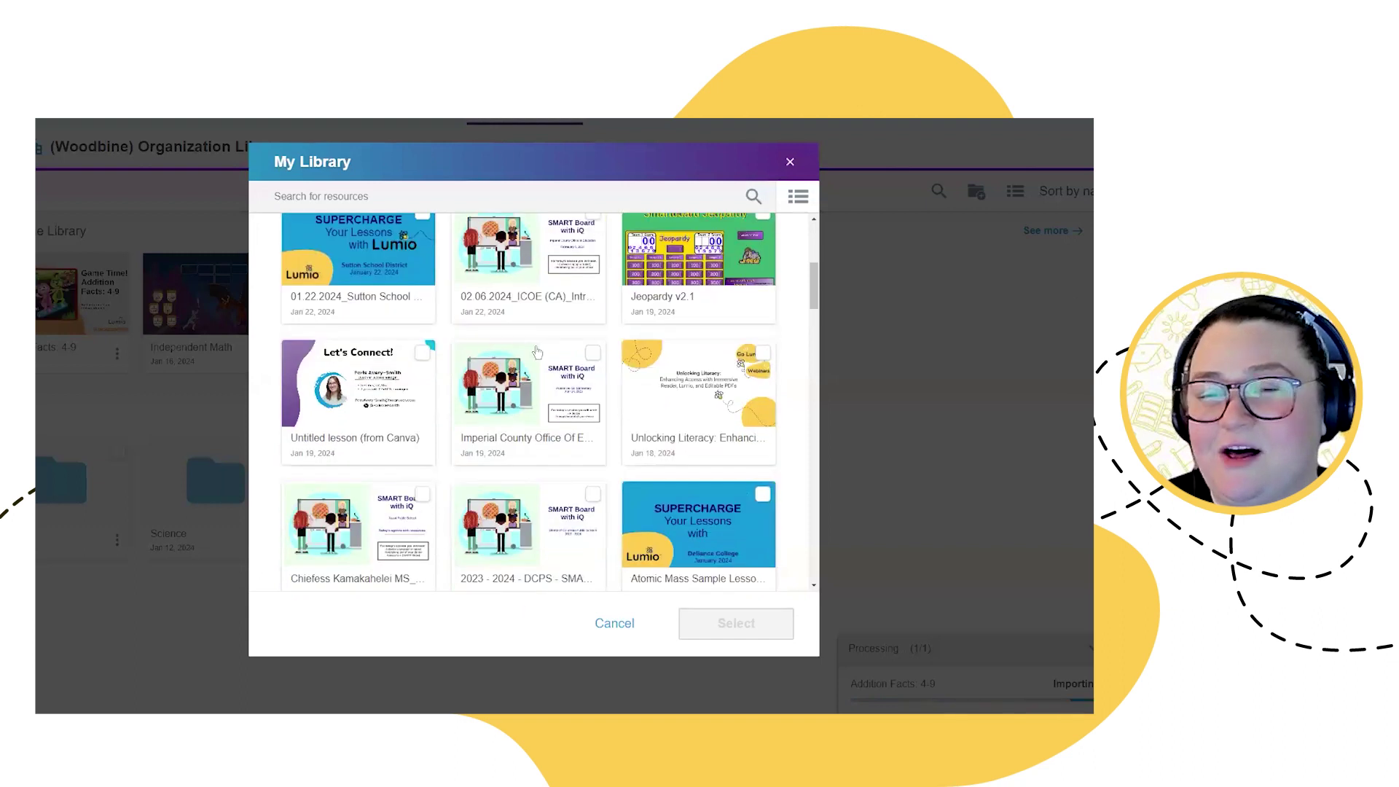
scroll(521, 547, "down", 1)
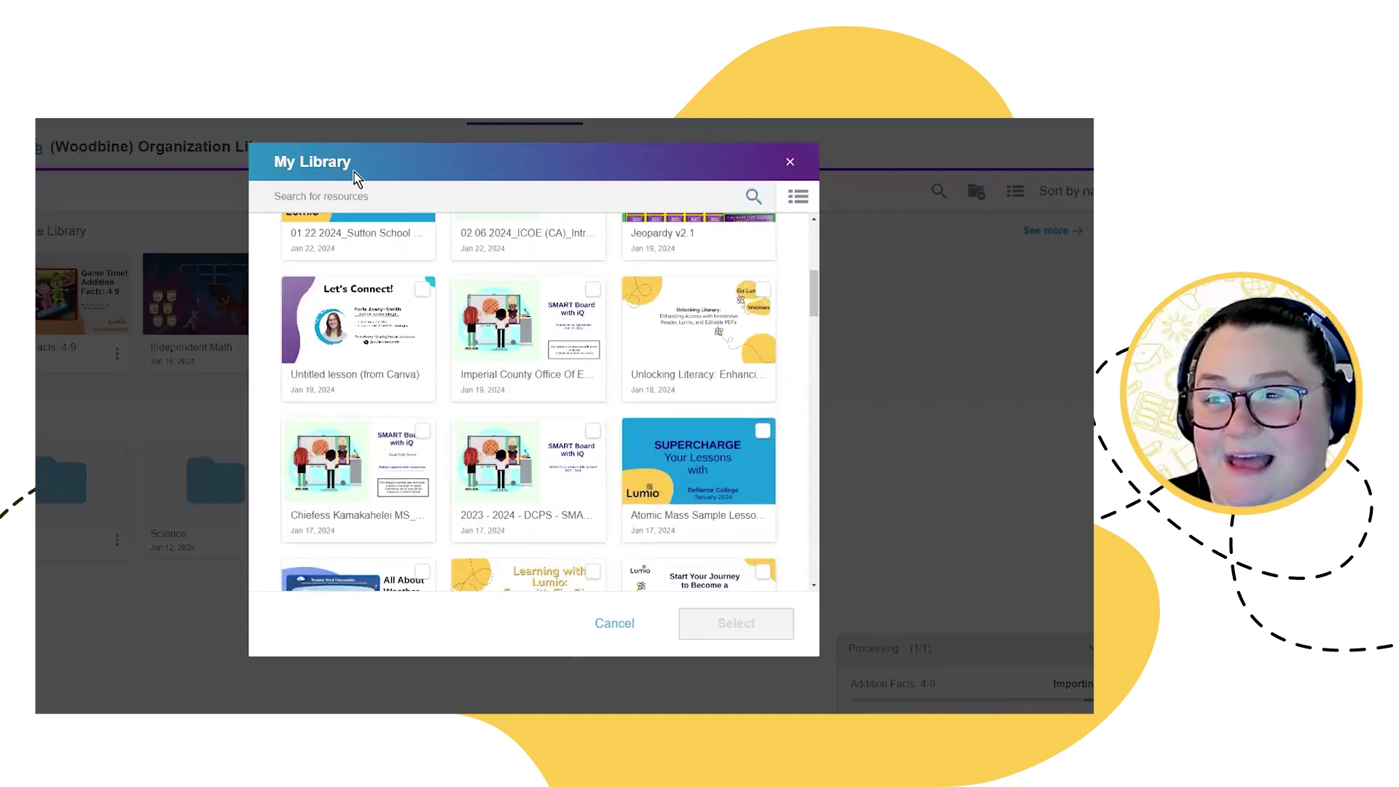
scroll(523, 431, "up", 5)
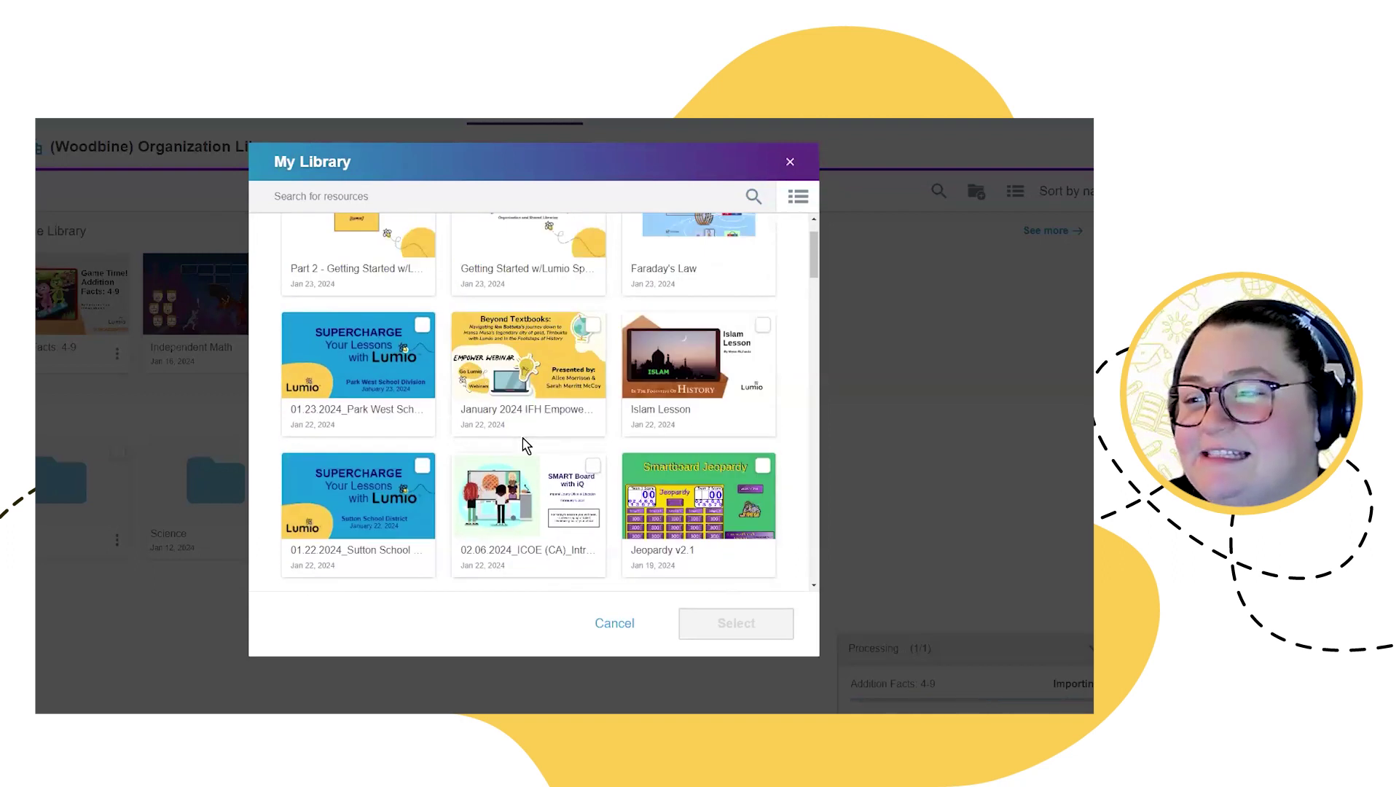
left_click(737, 302)
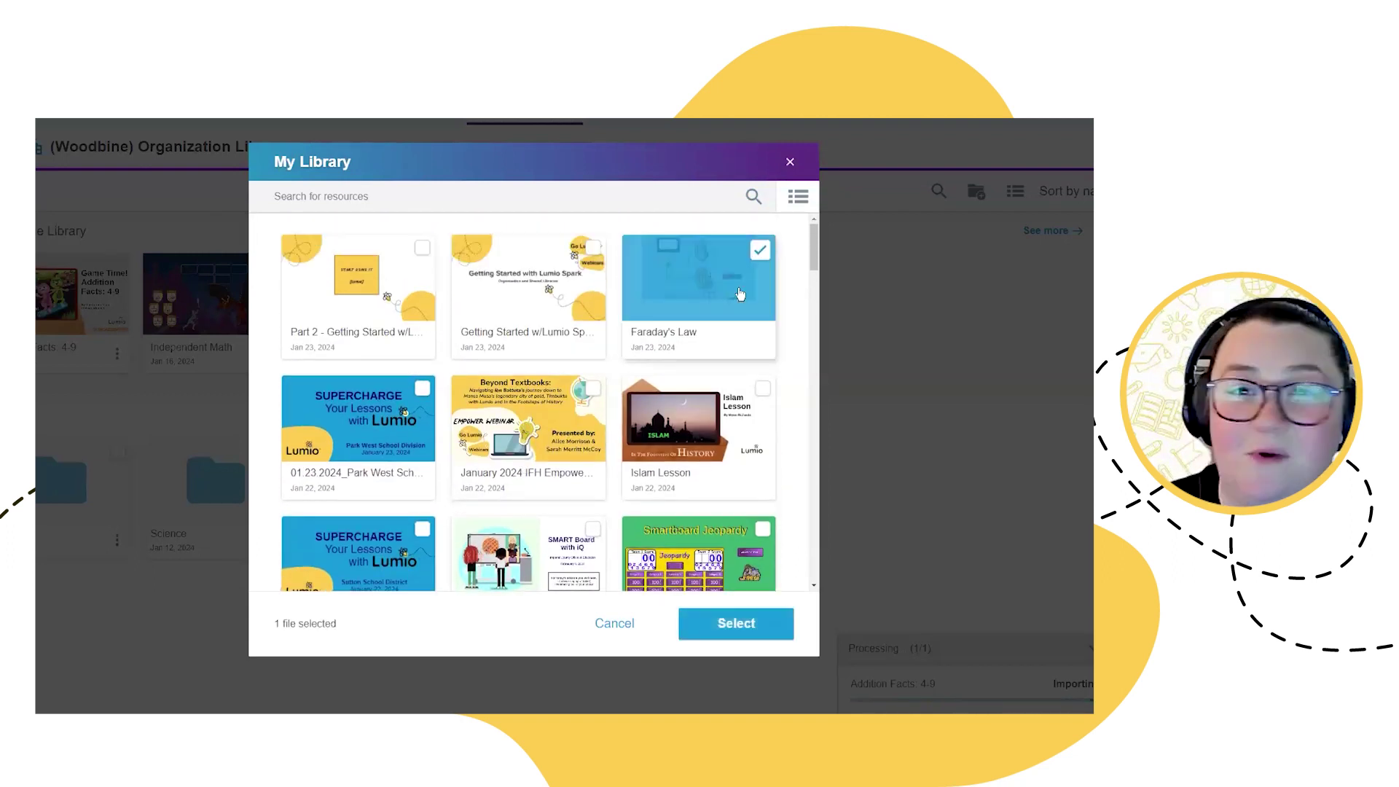
left_click(736, 623)
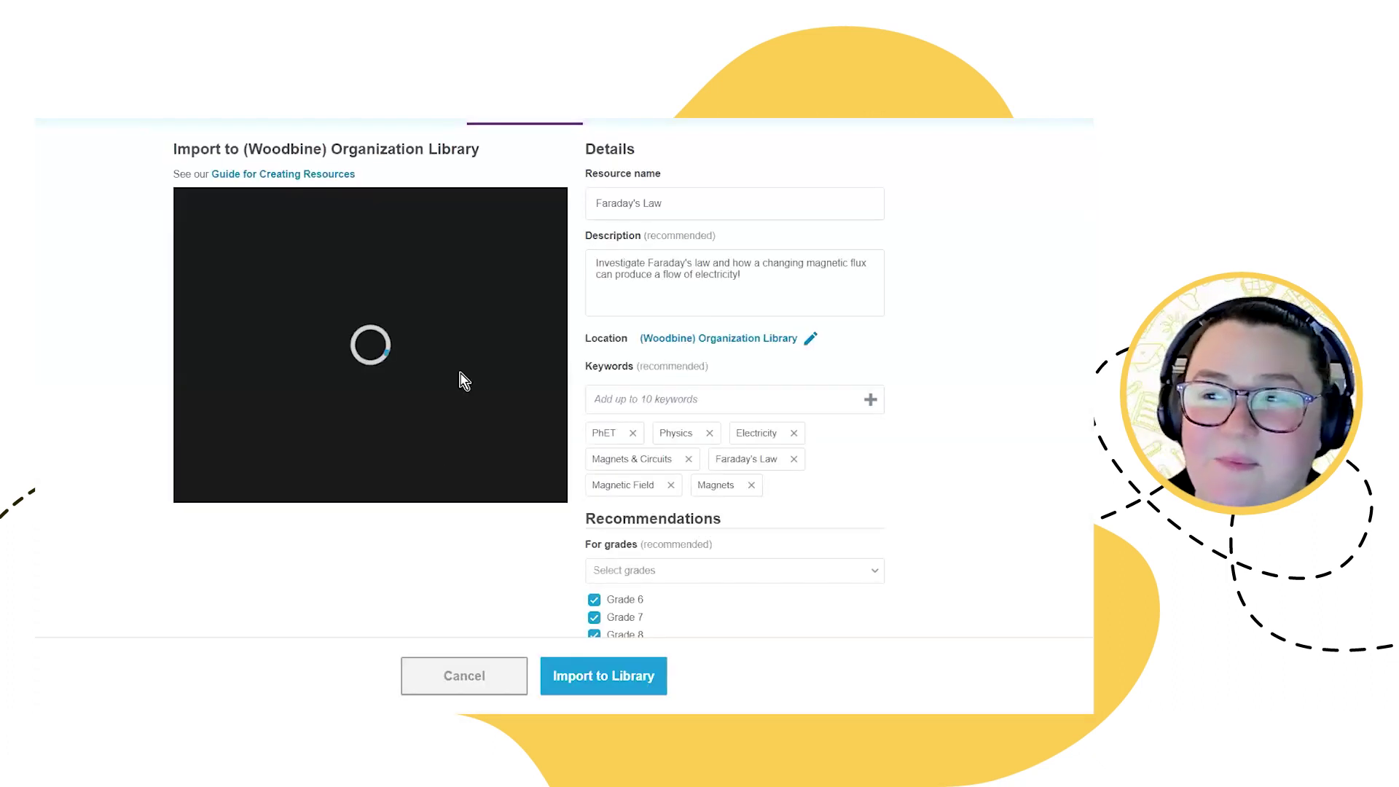
Step: Keep Faraday's Law's prefilled description, keywords, grades and resource type, and import it to the (Woodbine) Organization Library
left_click(689, 292)
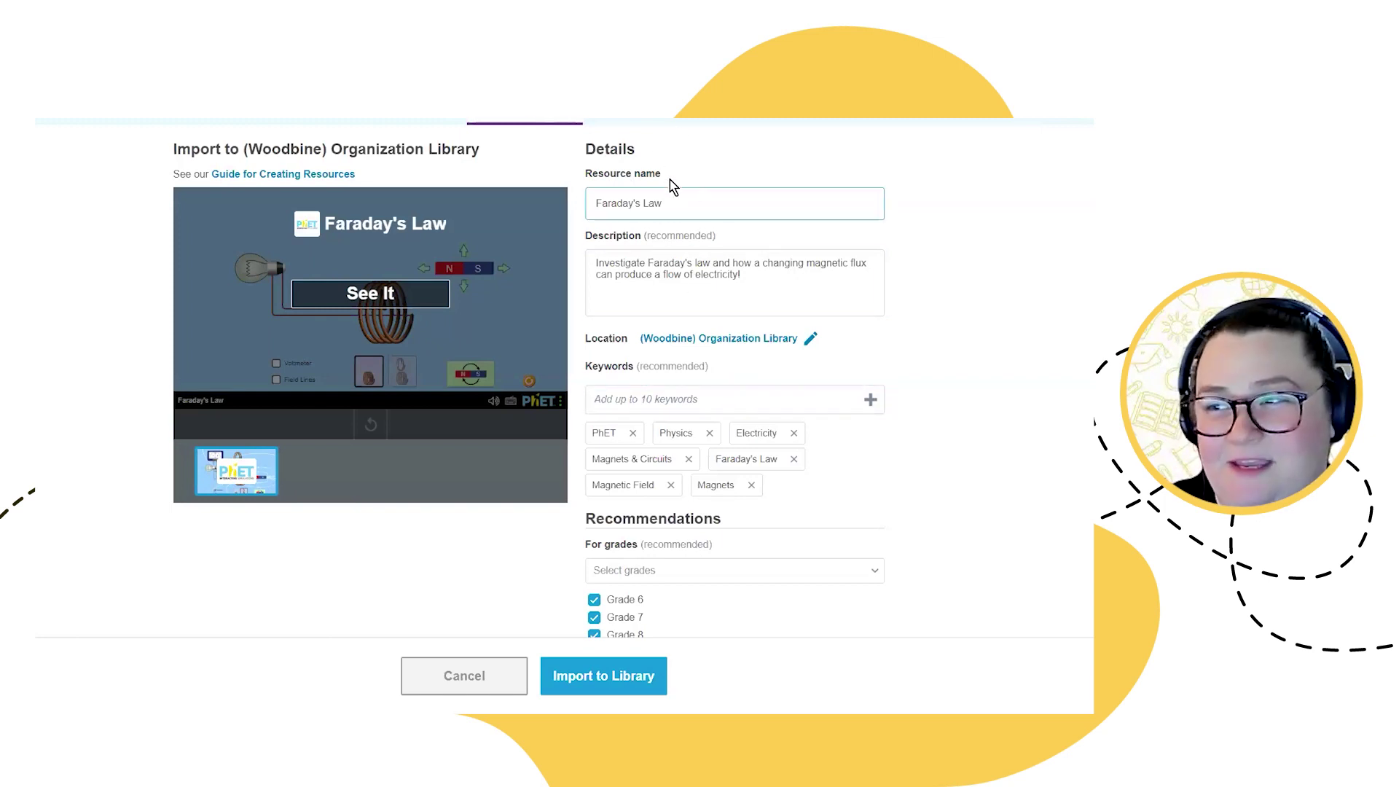
scroll(719, 350, "down", 1)
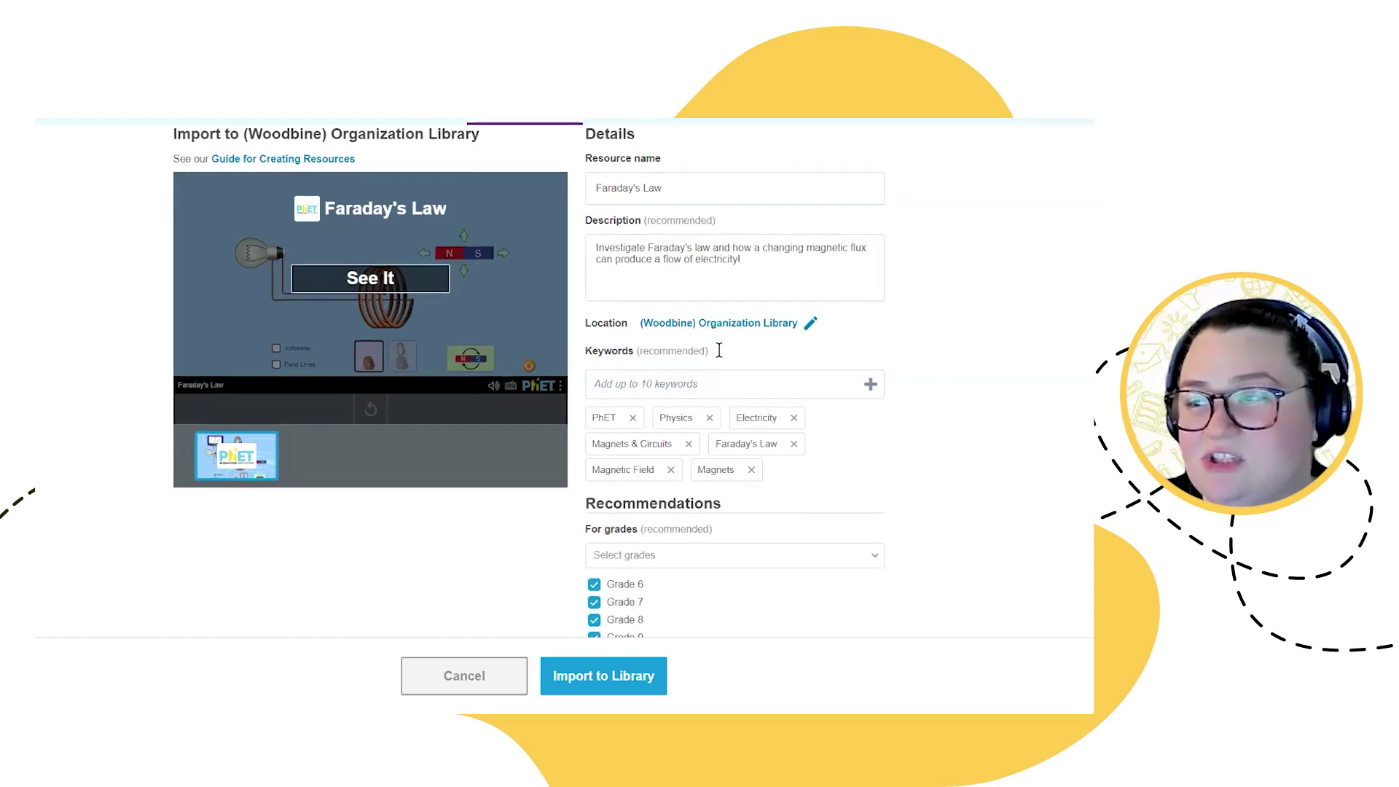
scroll(719, 350, "down", 3)
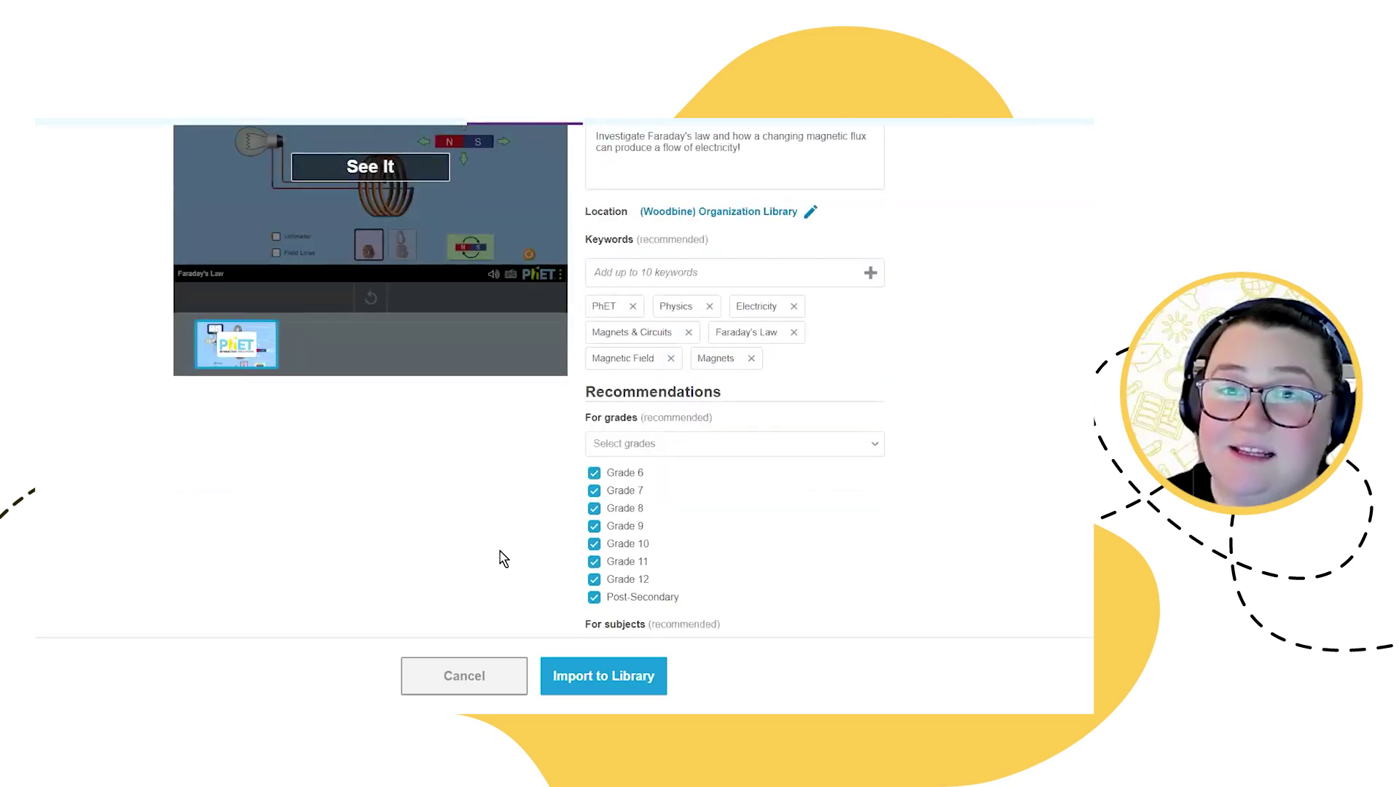
scroll(644, 571, "down", 3)
scroll(644, 570, "down", 1)
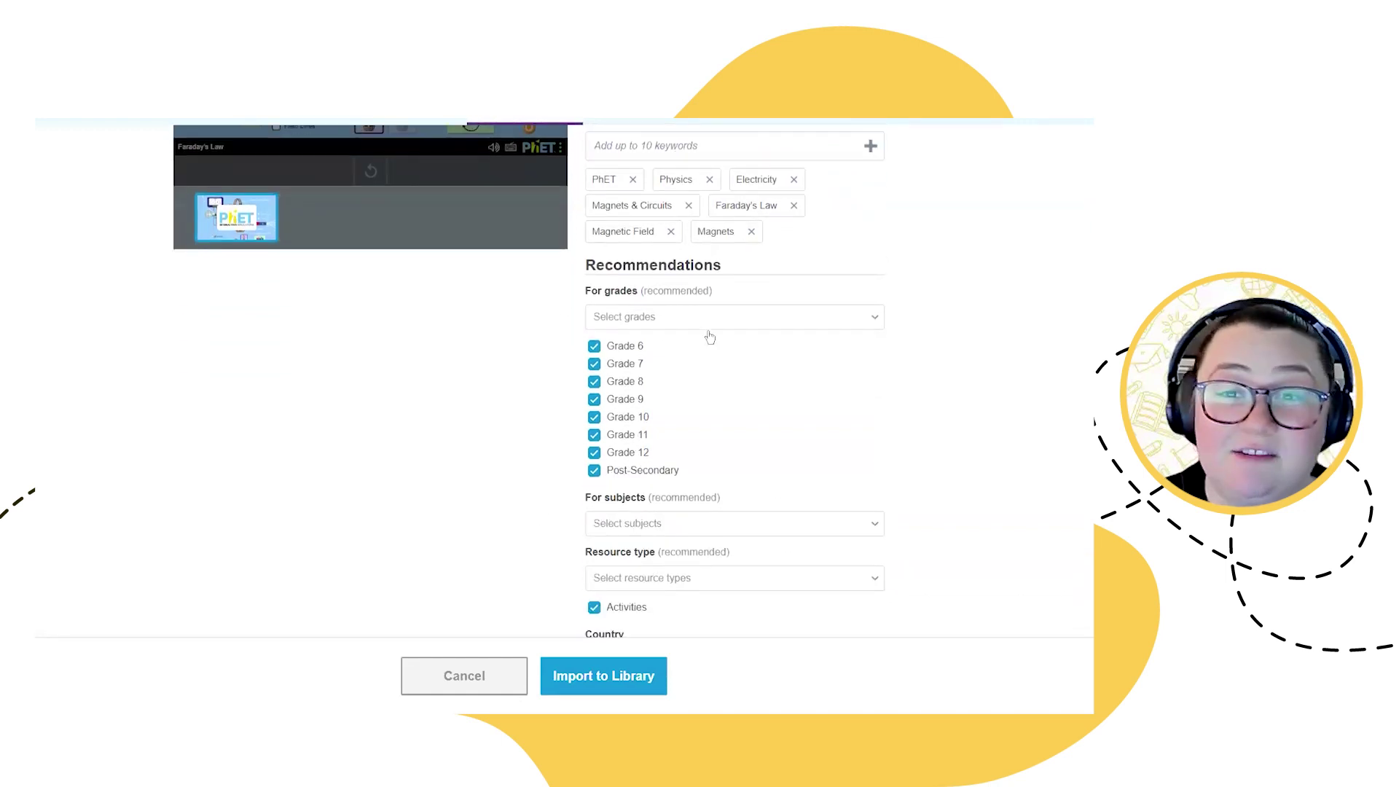
scroll(651, 568, "down", 2)
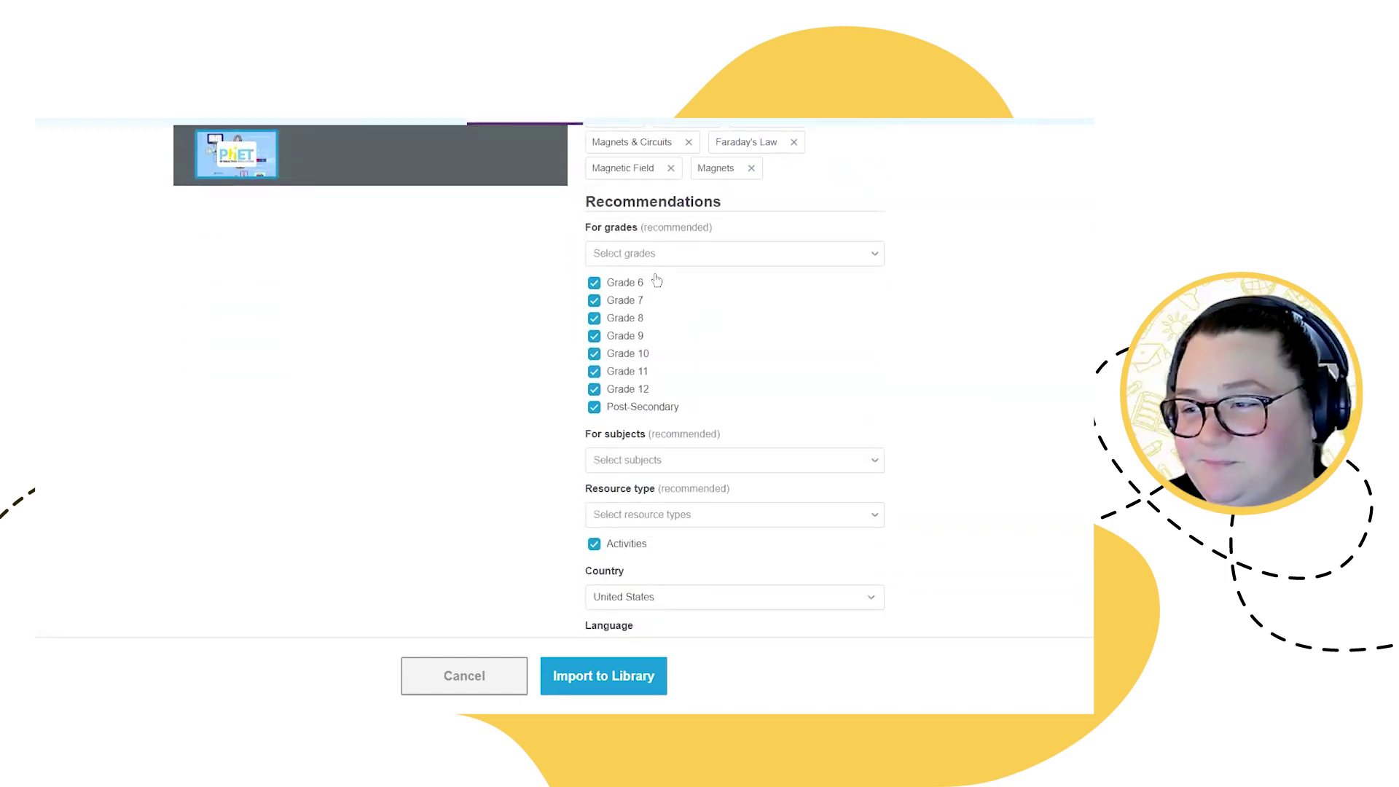
left_click(683, 522)
left_click(711, 515)
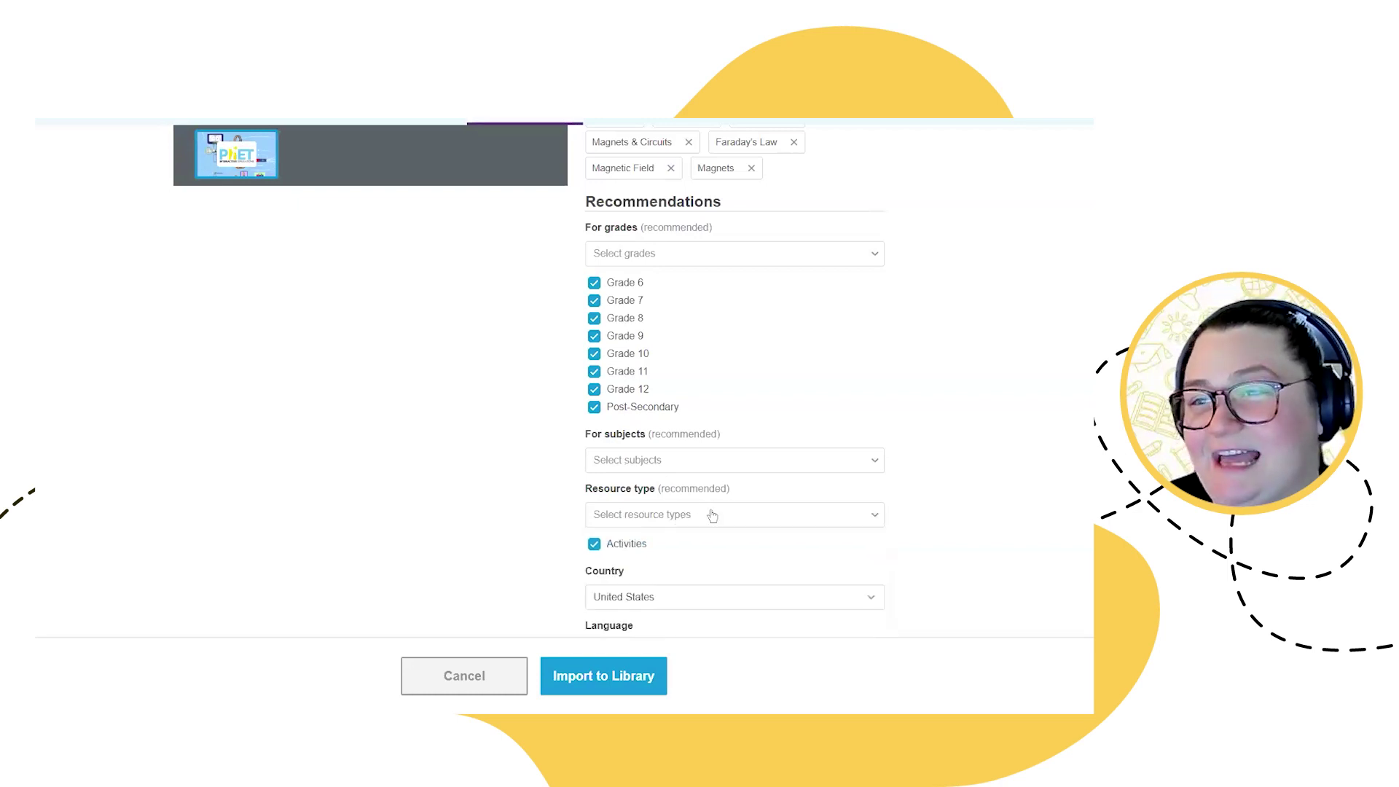
scroll(750, 408, "down", 4)
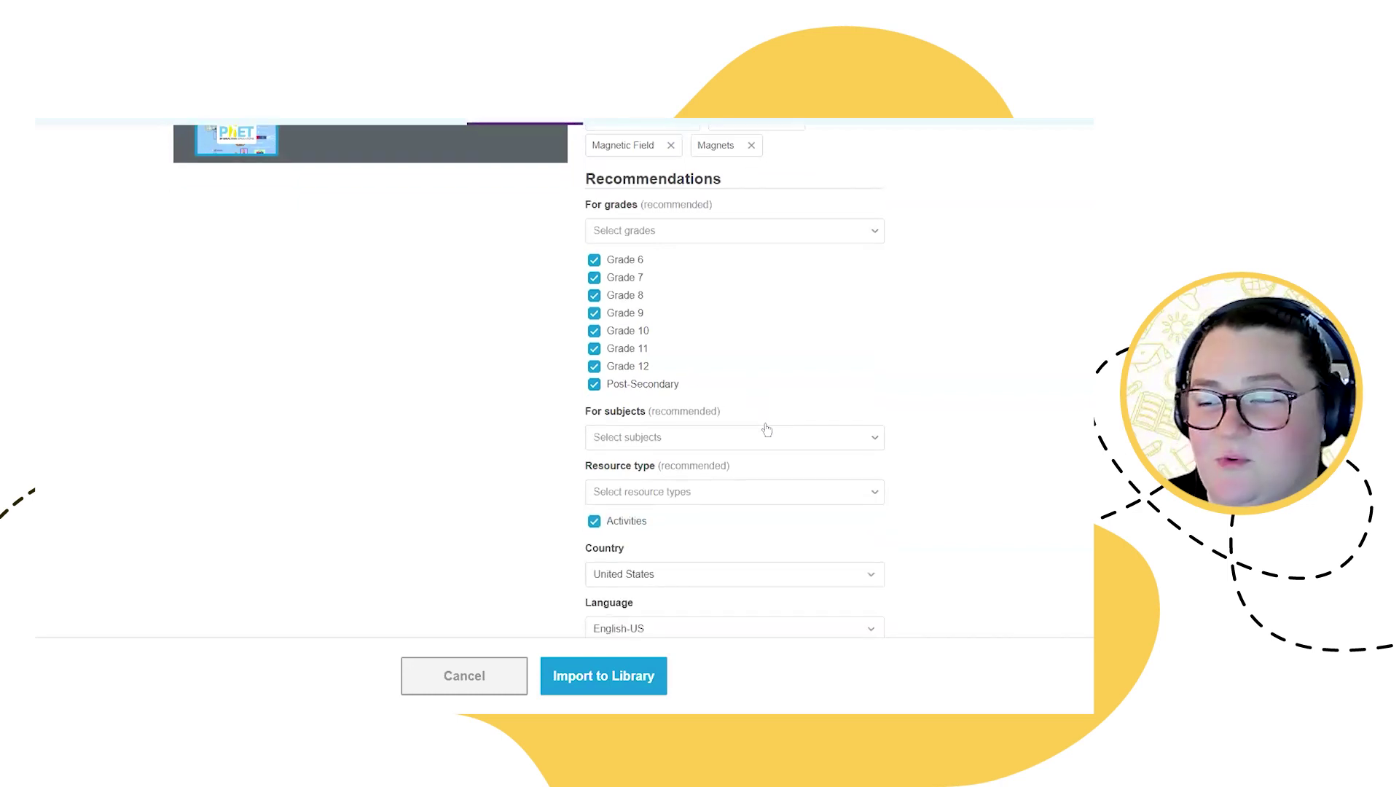
left_click(612, 677)
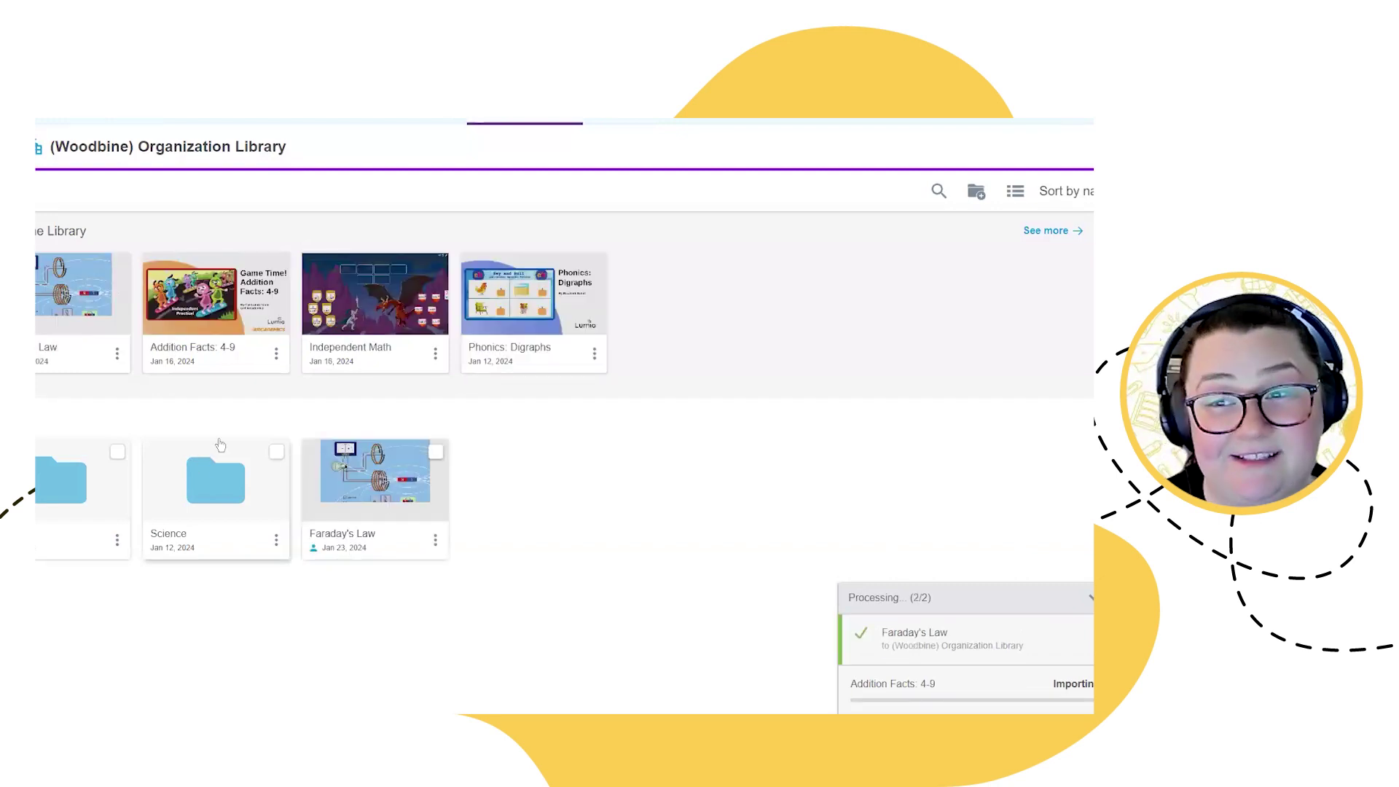
Step: After the Faraday's Law import completes, return to the Organization Libraries list
mouse_move(78, 280)
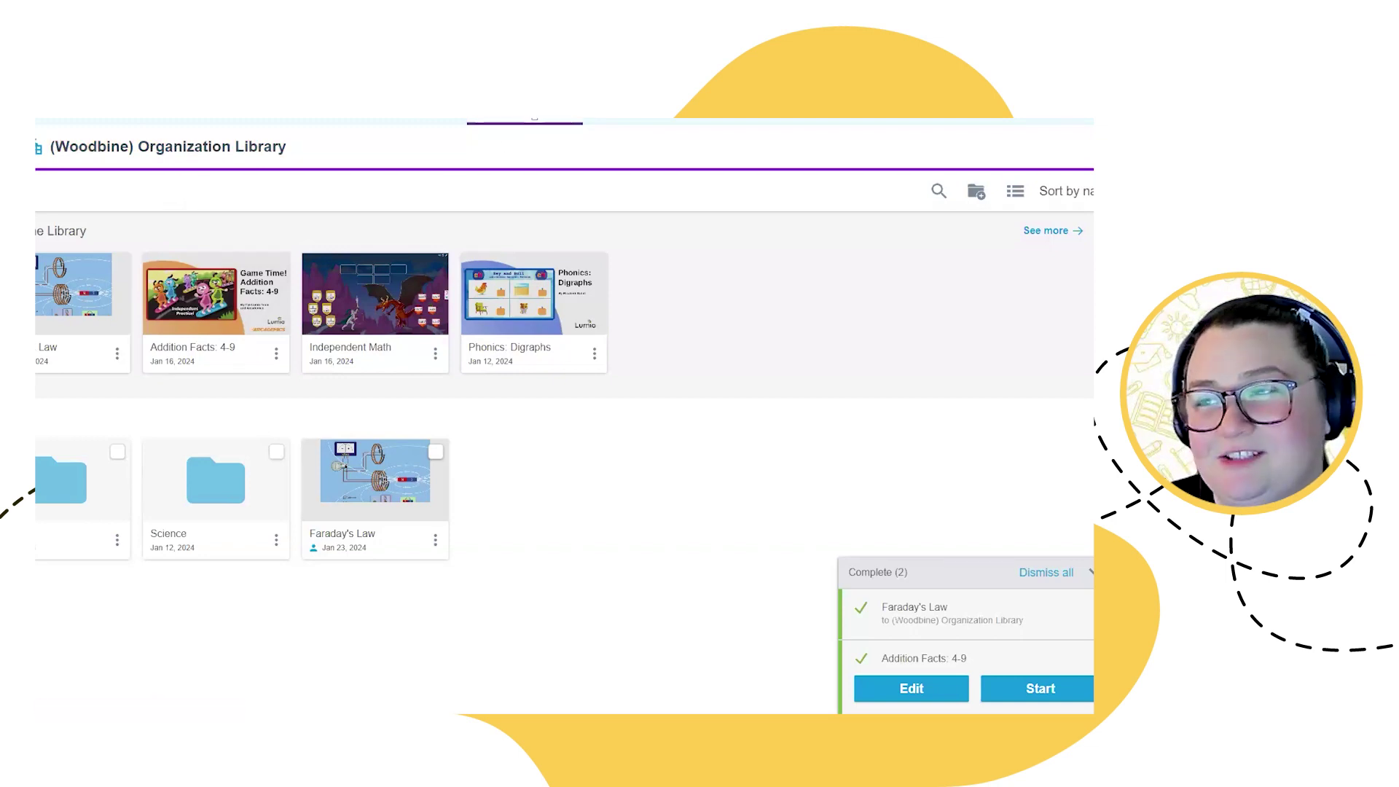
key("alt+Left")
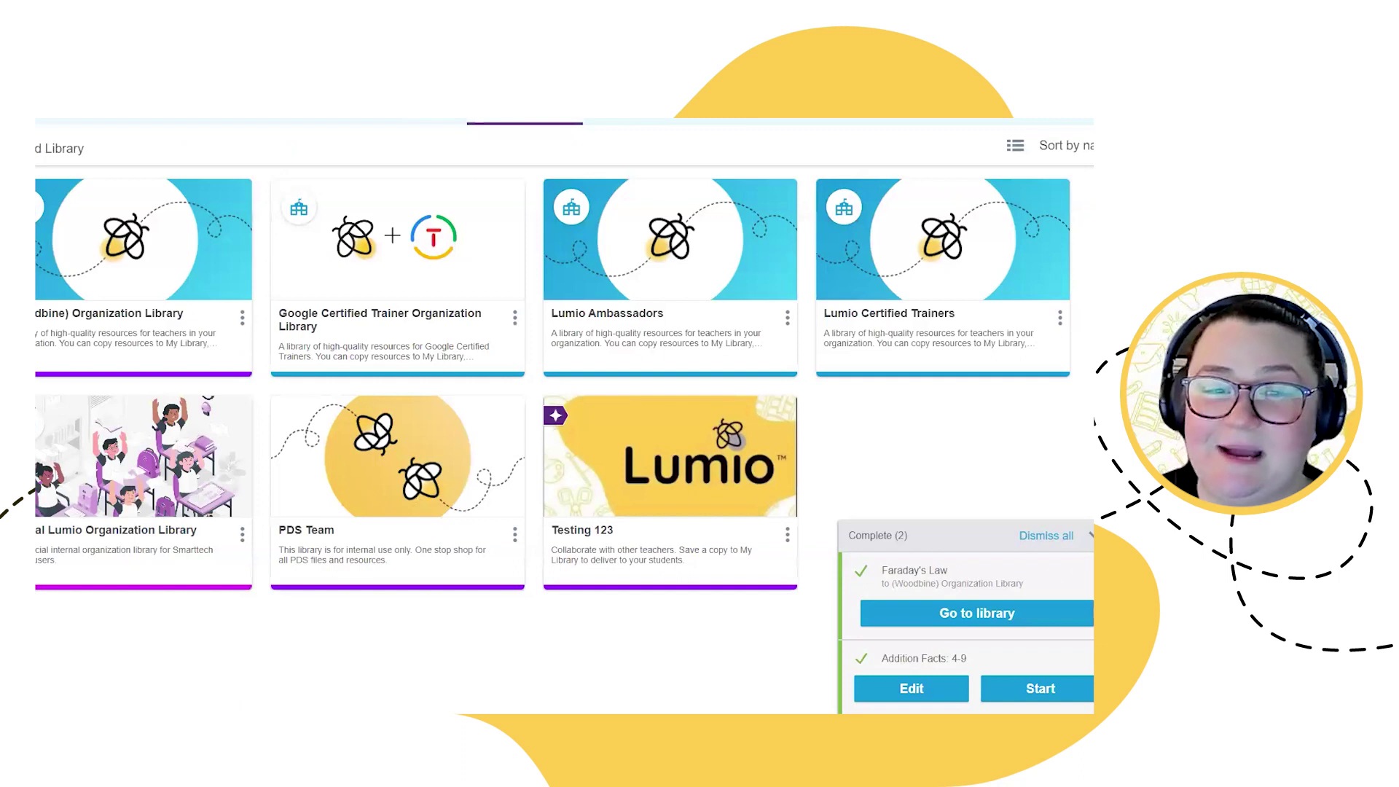
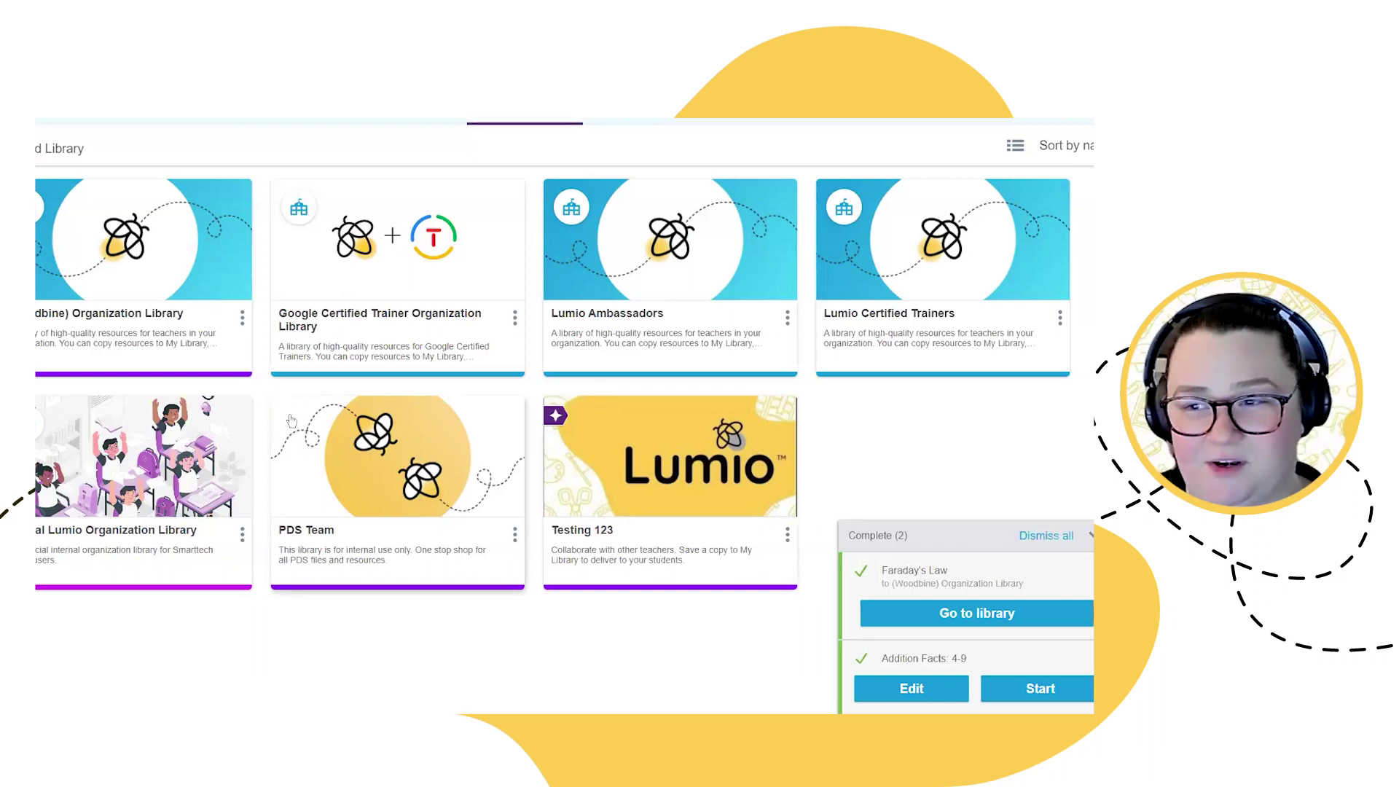
Step: Open the PDS Team library to see its folders, like Conference Resources and Webinars
left_click(385, 462)
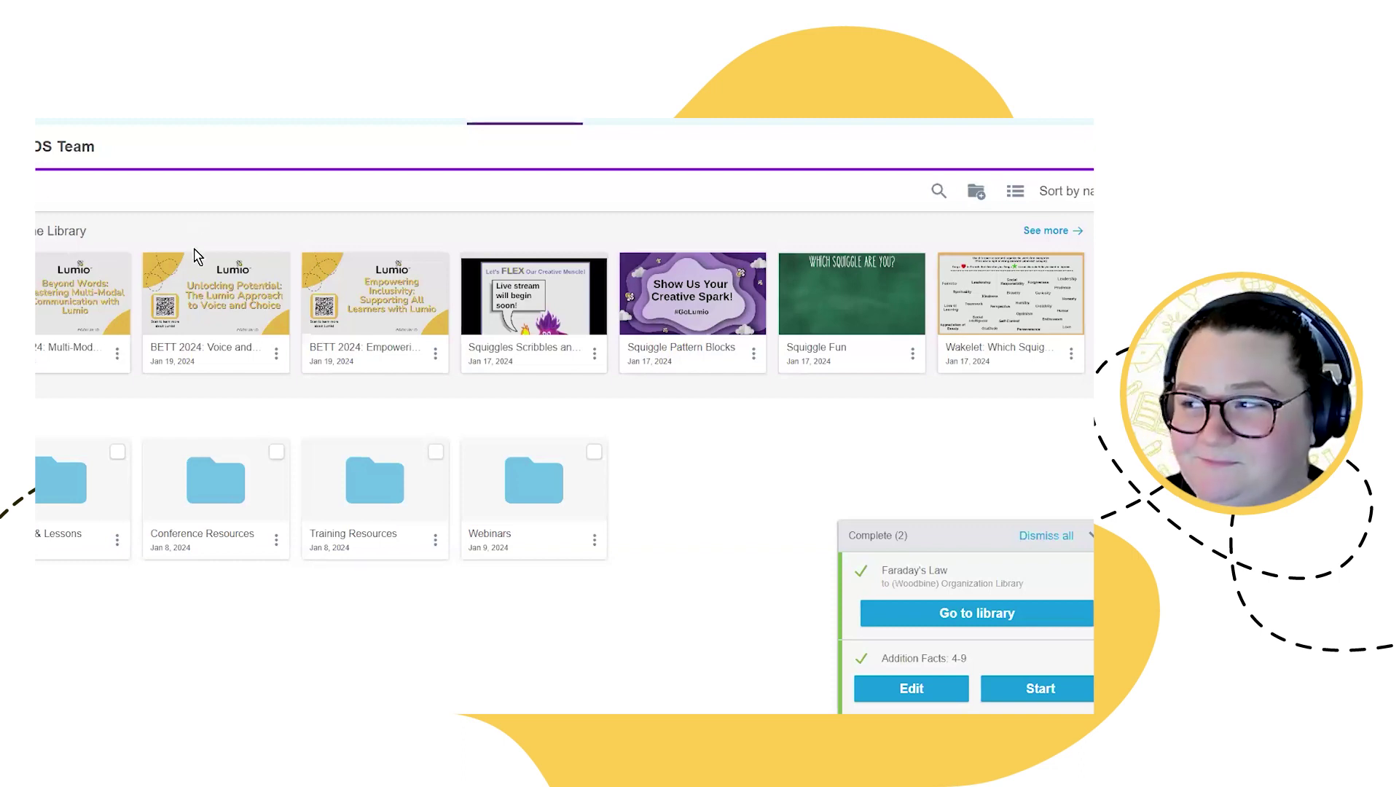
Step: Return to the shared libraries grid and dismiss all completed-task notifications
left_click(535, 119)
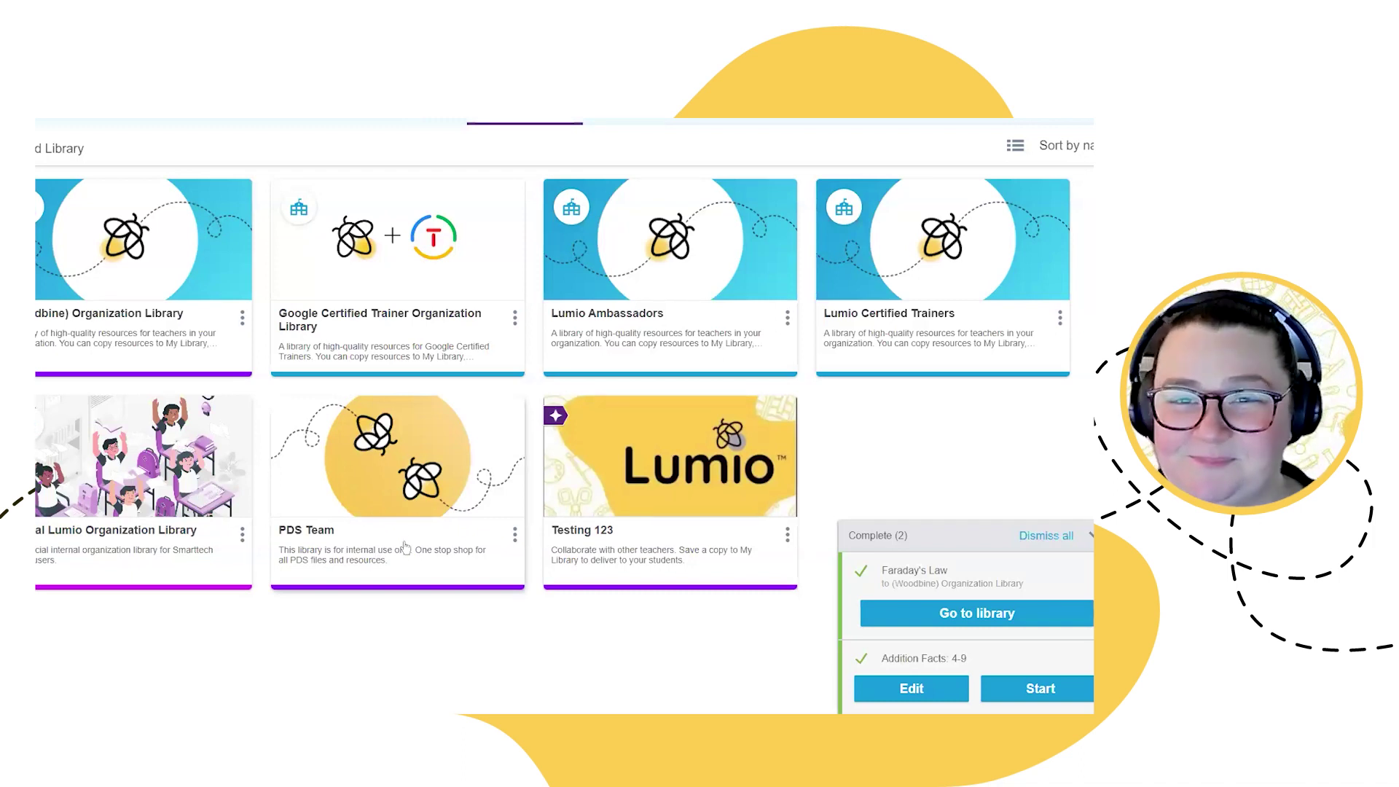
left_click(1046, 542)
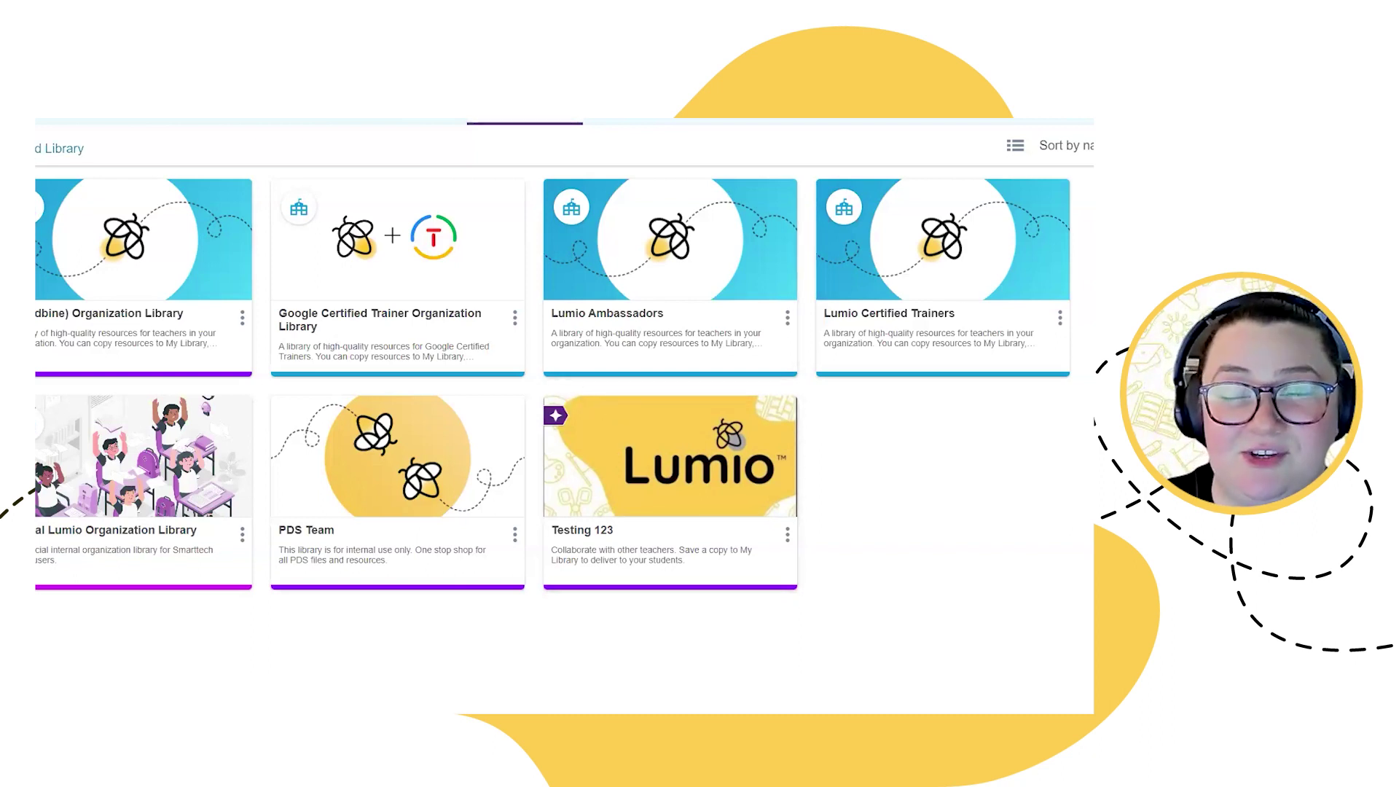
Step: Start a new shared library named '10th Grade English Team @ Campus' and select its default description
left_click(59, 148)
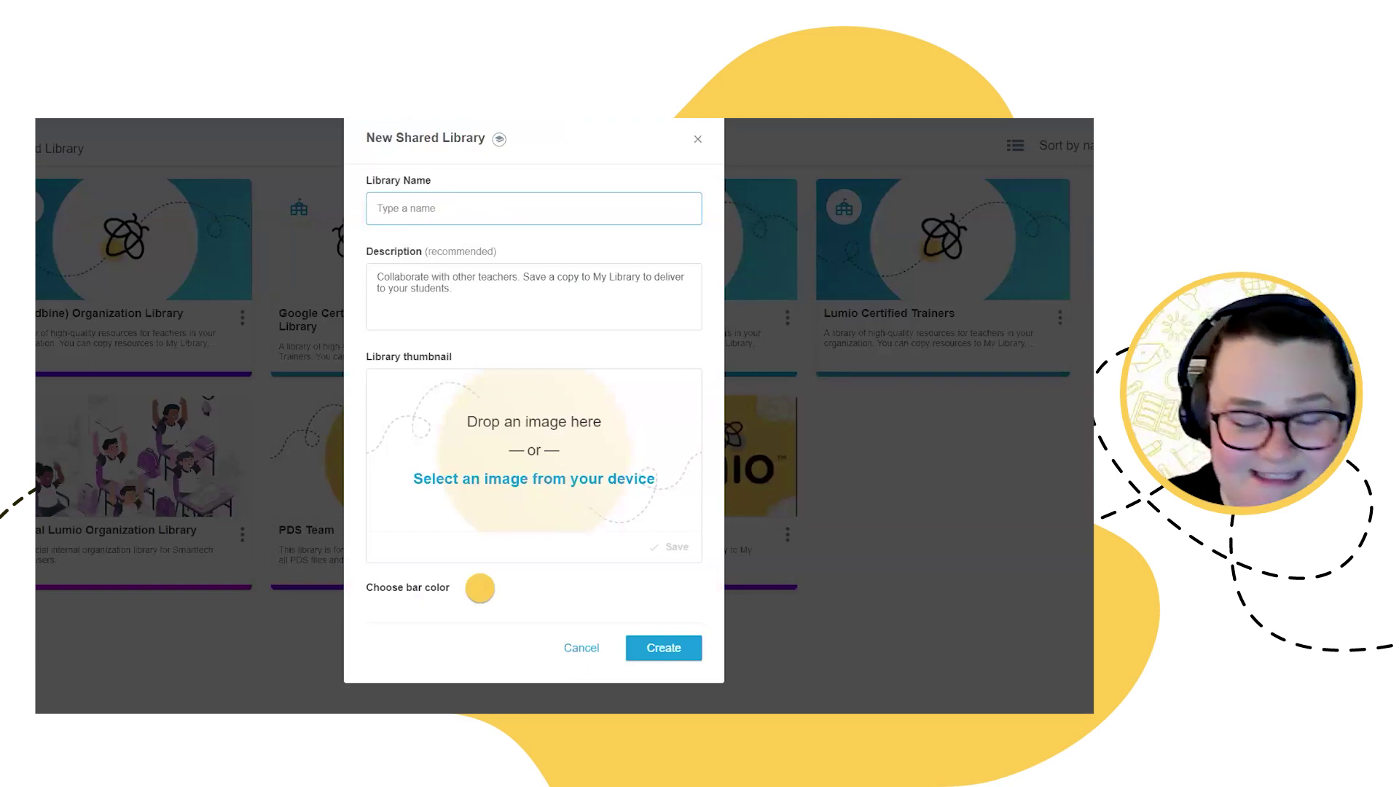
type("10th Grade English Team @ Campus")
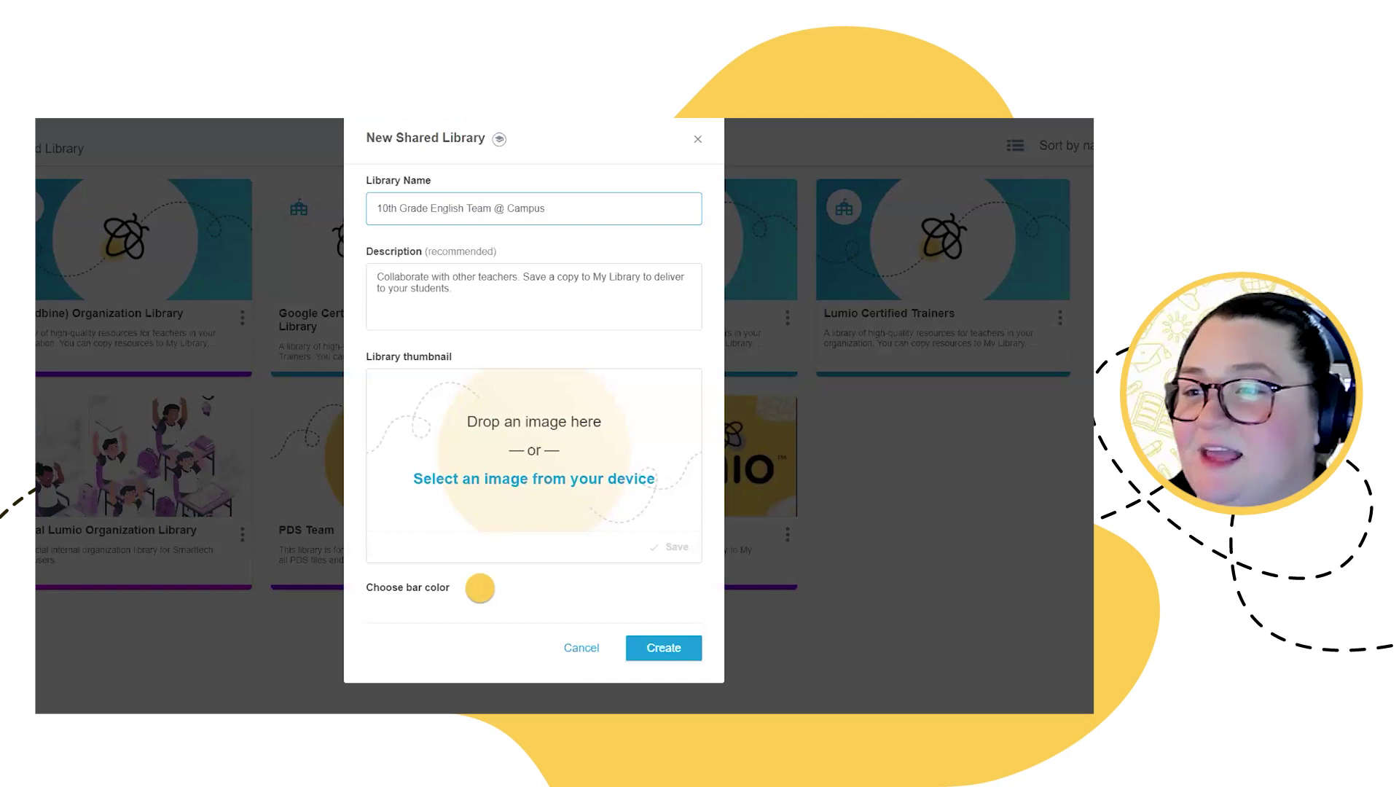
left_click(515, 312)
key("ctrl+a")
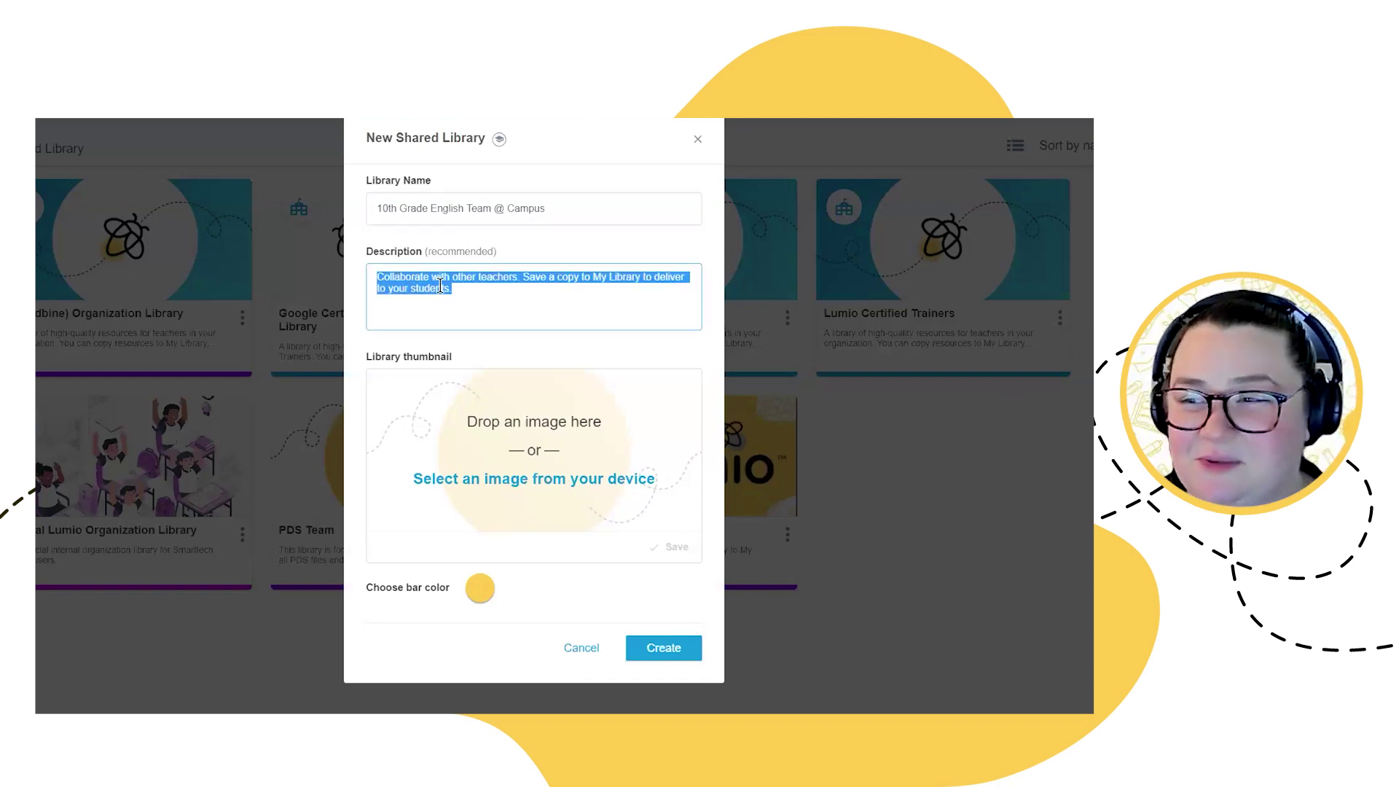
double_click(417, 264)
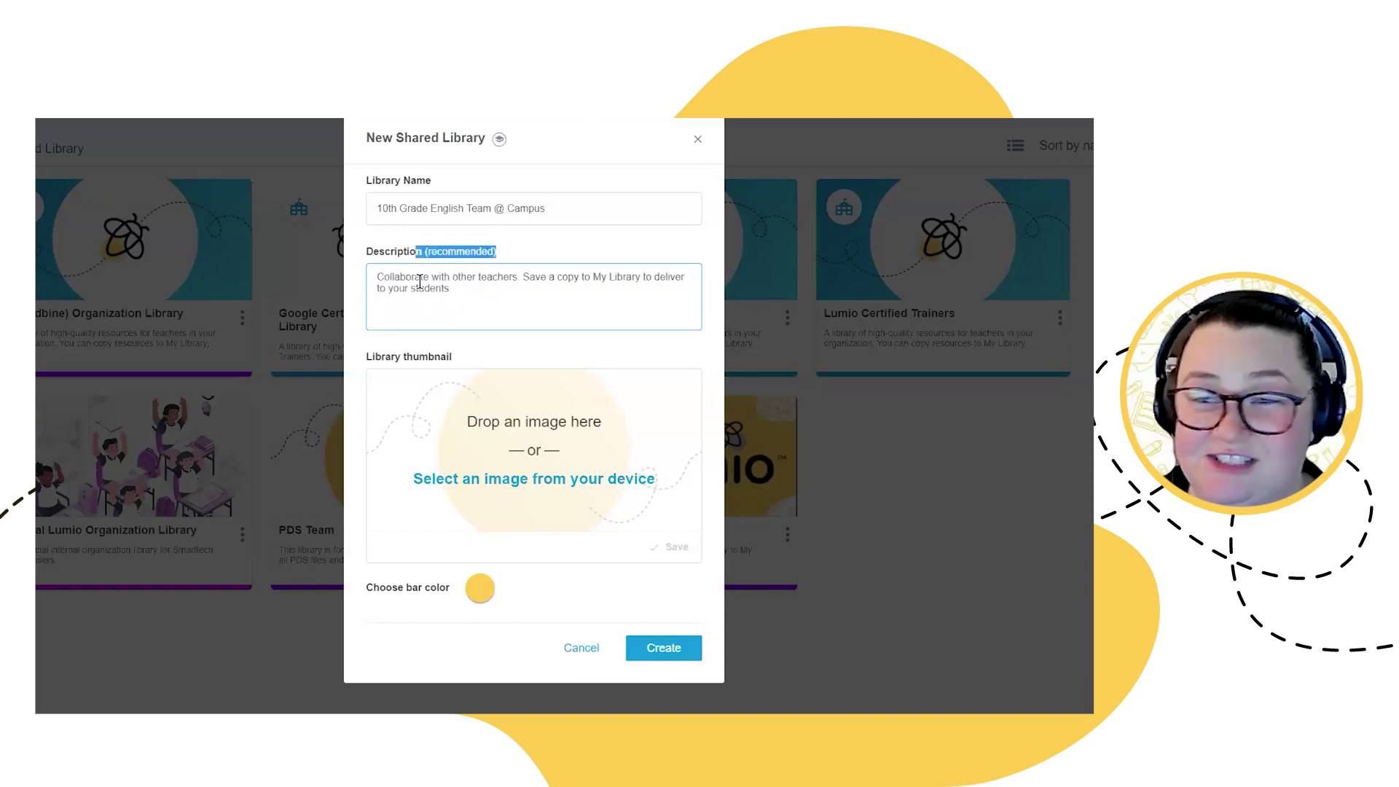
triple_click(415, 279)
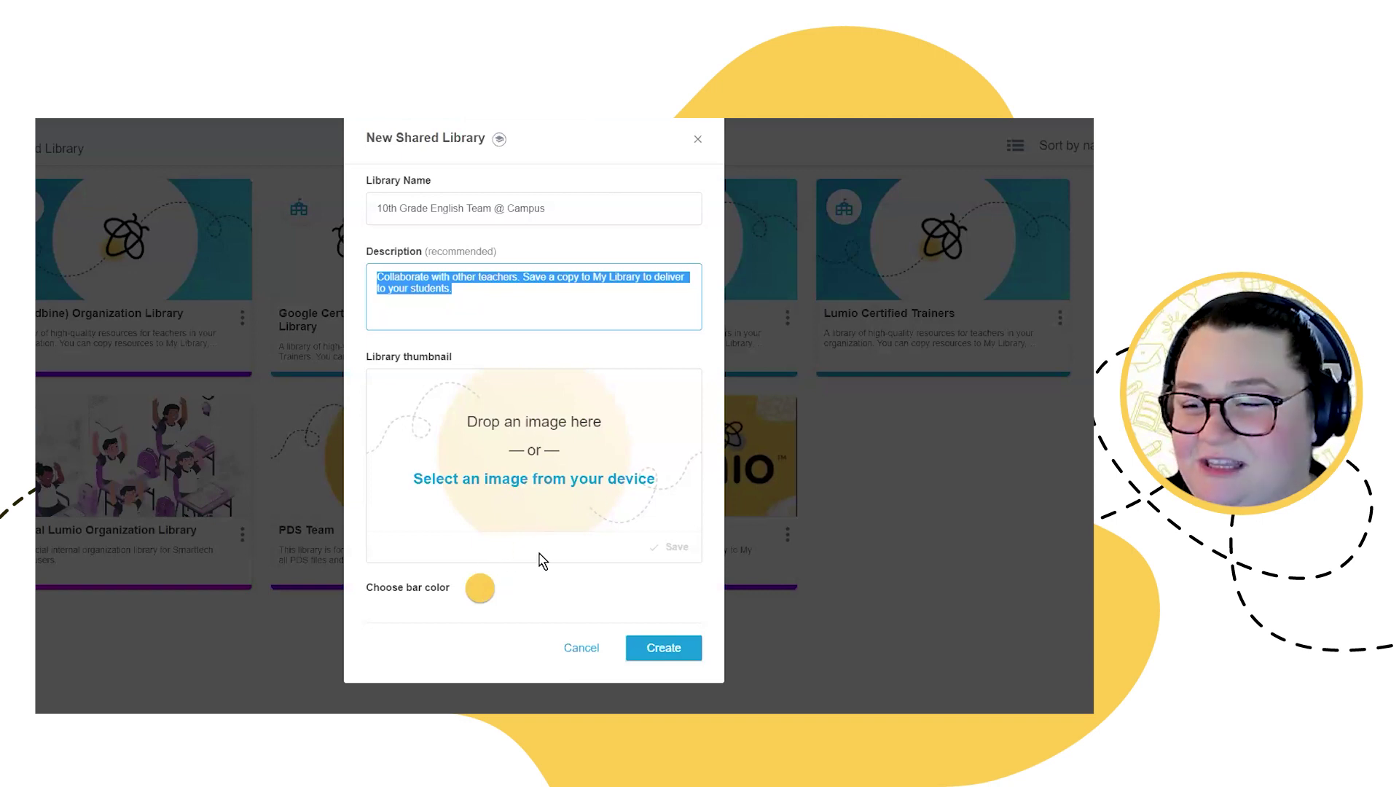
Step: Pick purple as the new library's bar color
left_click(479, 587)
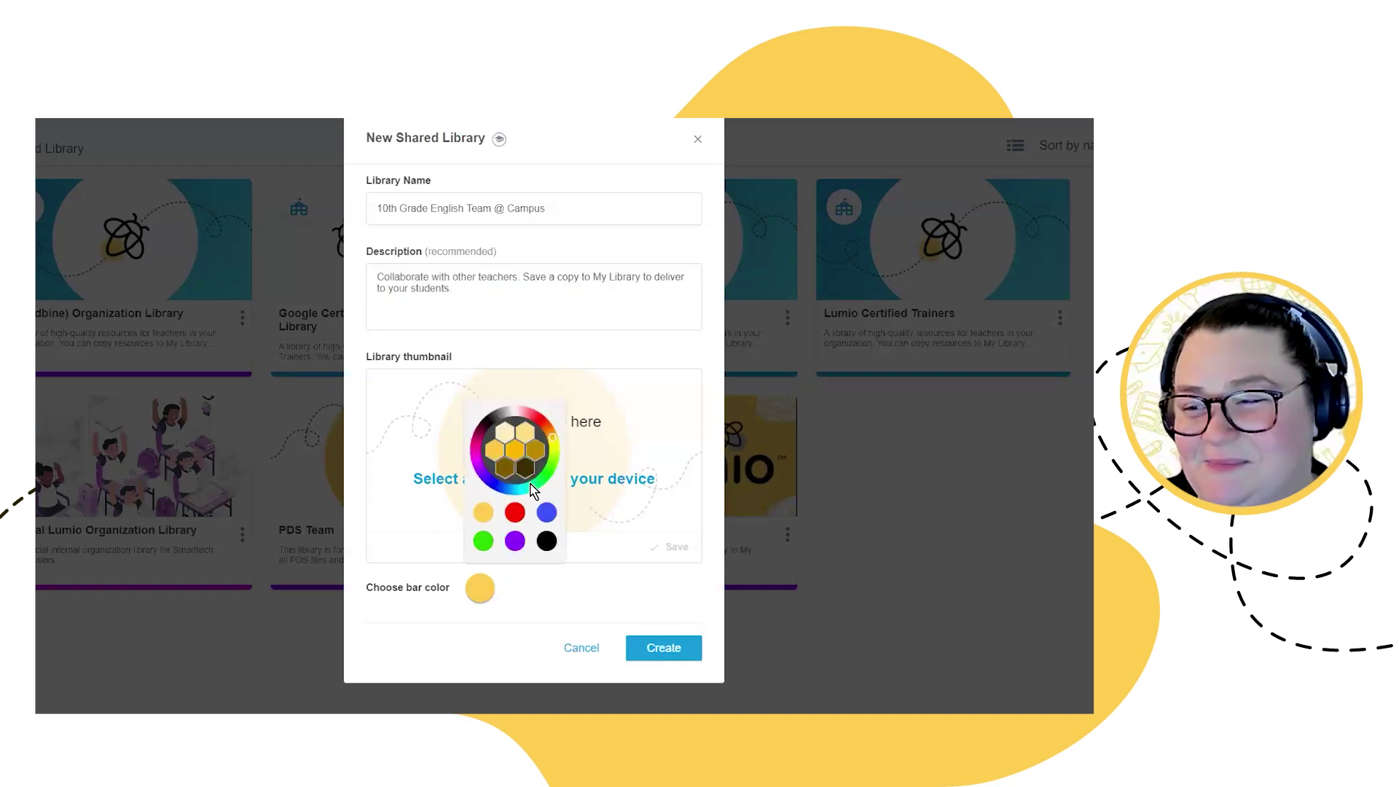
left_click(515, 540)
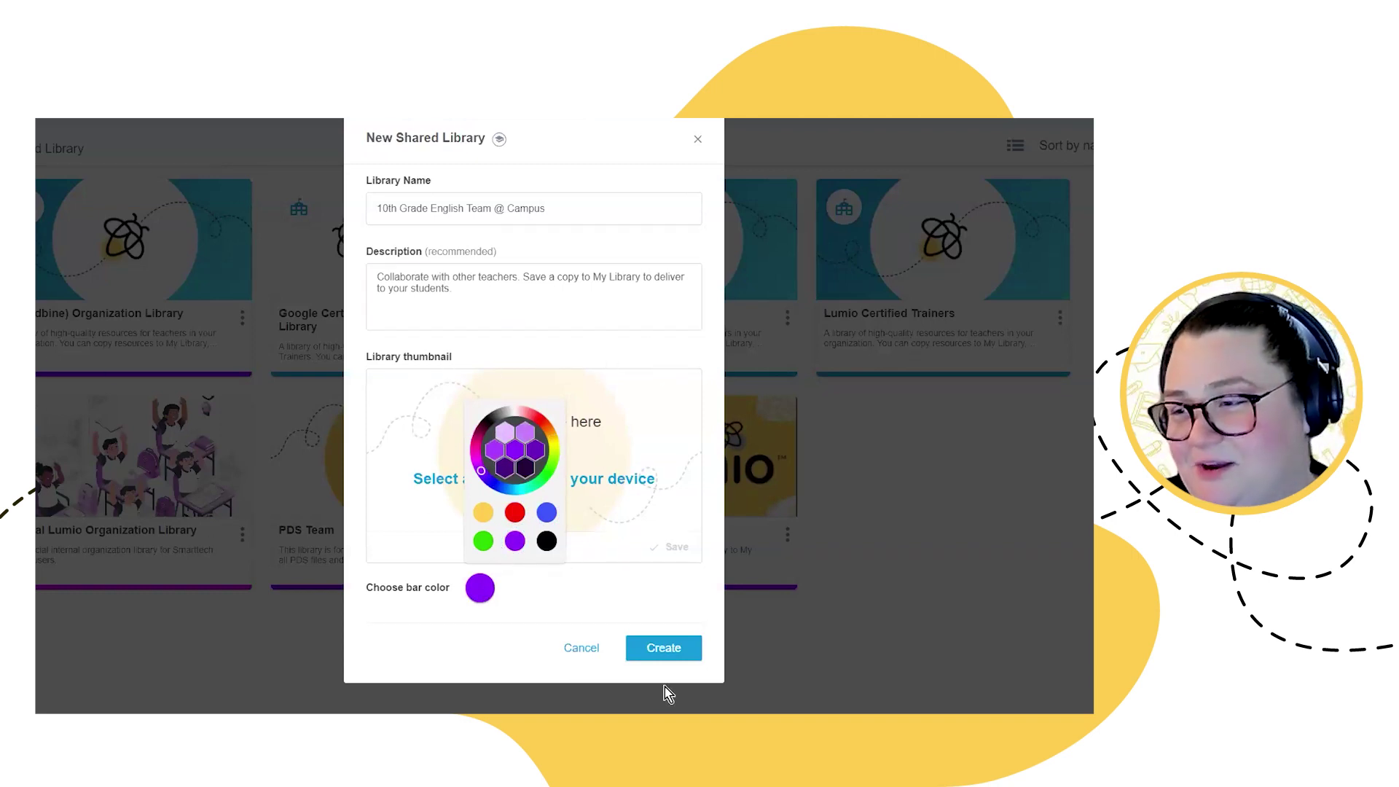
left_click(529, 656)
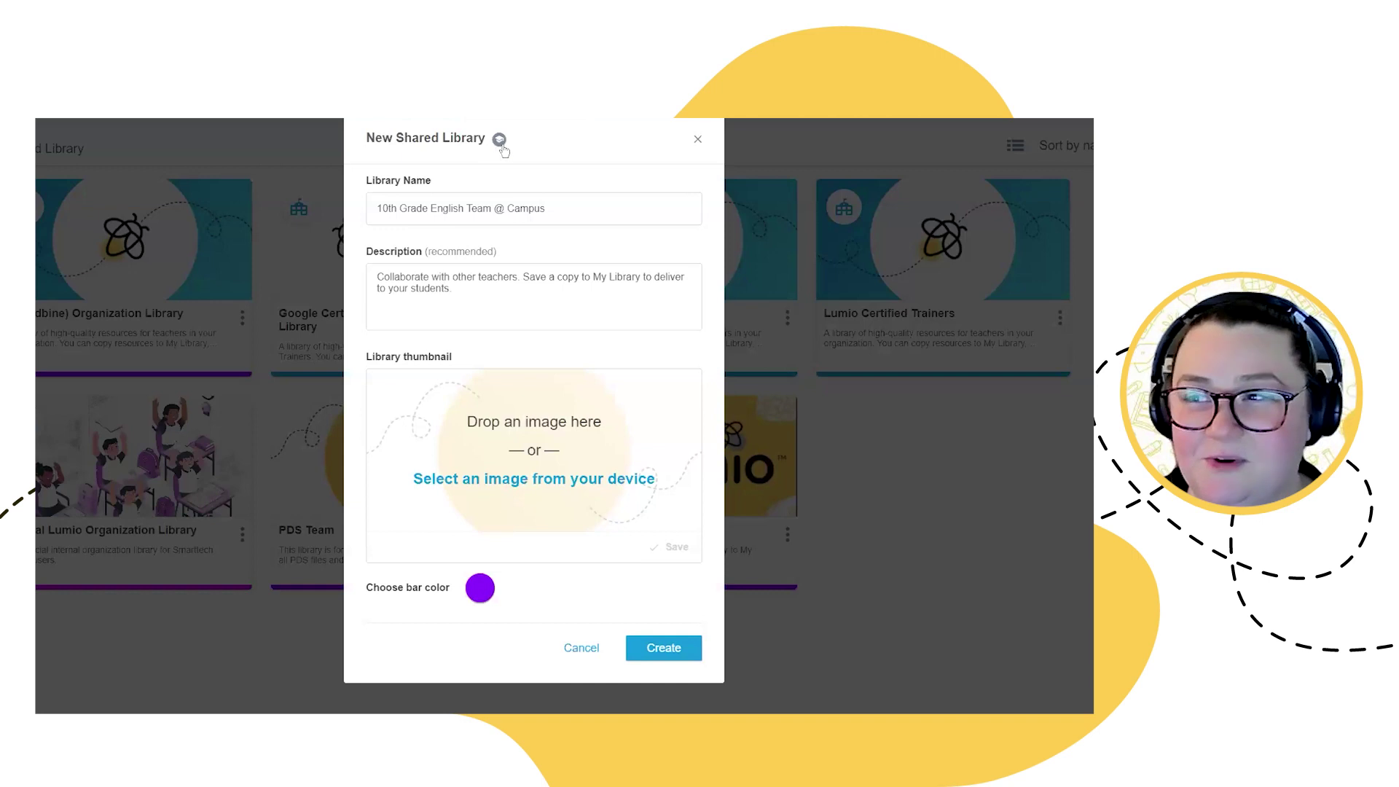
Step: Check the shared-library help tip, then create the '10th Grade English Team @ Campus' library
left_click(498, 140)
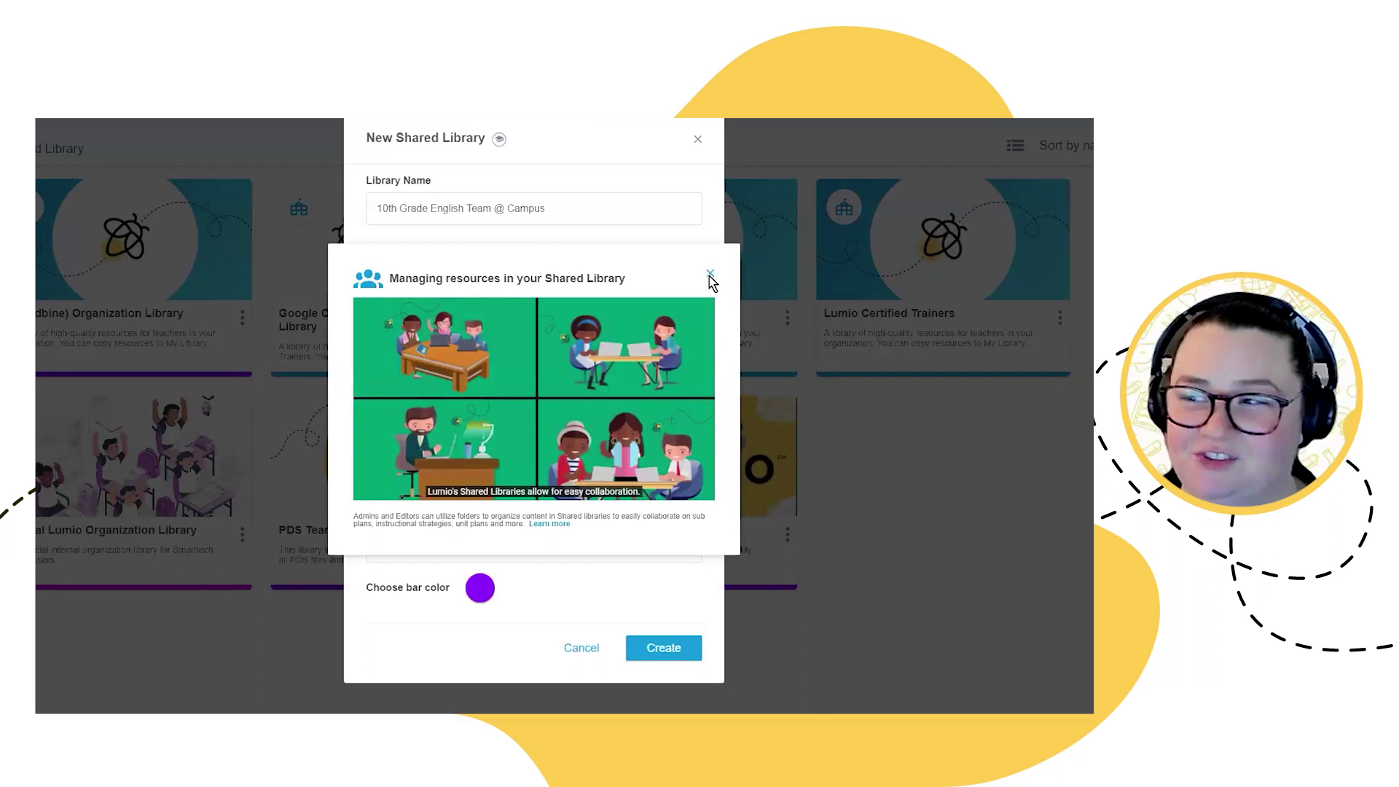
left_click(710, 276)
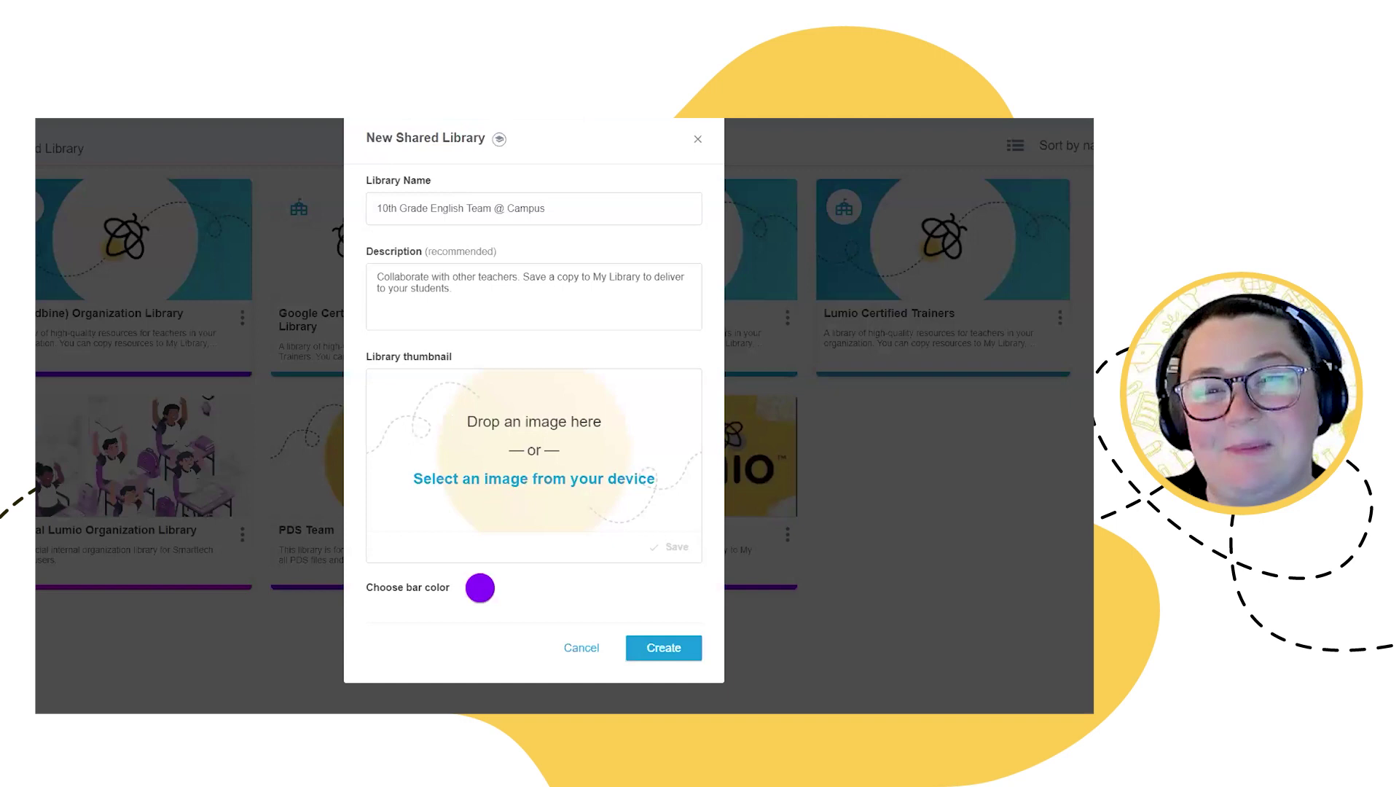
left_click(669, 658)
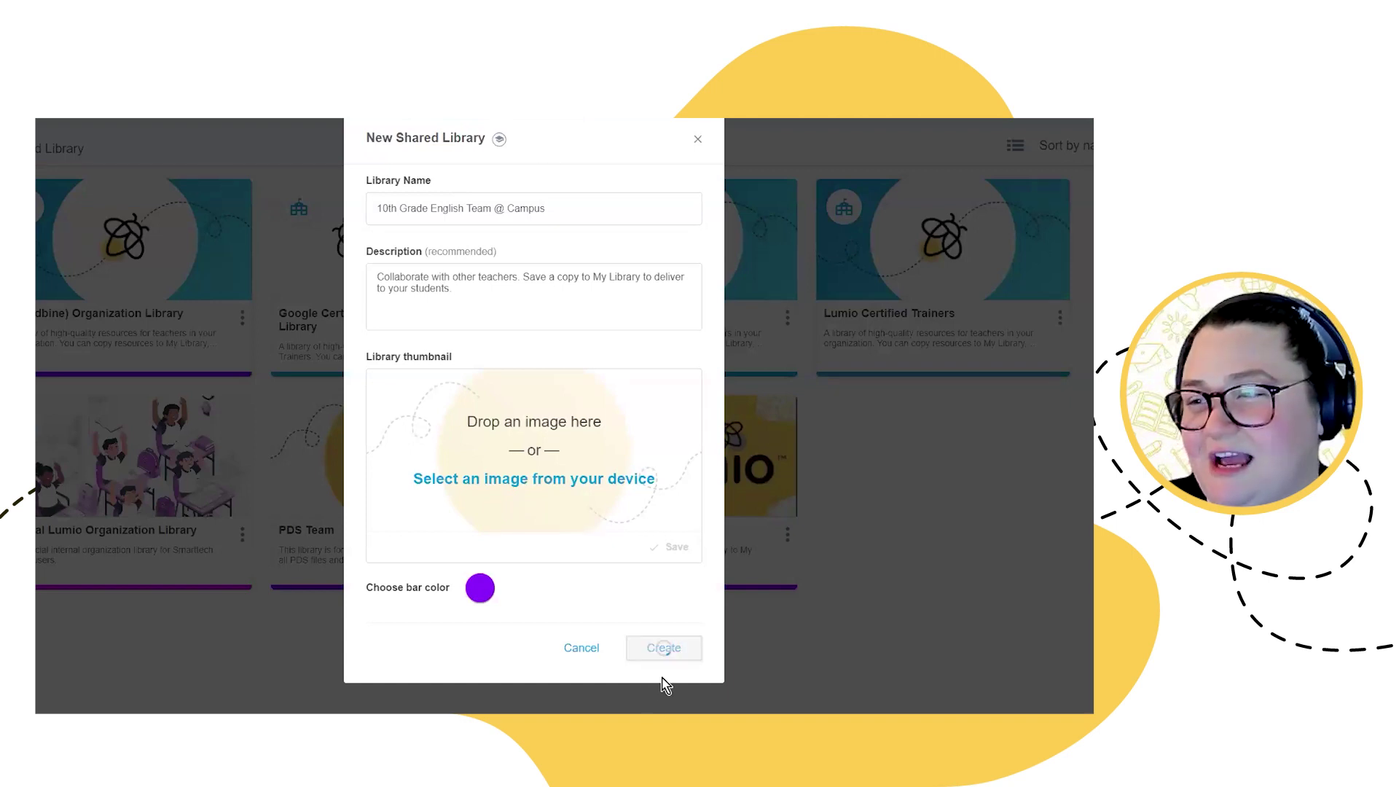
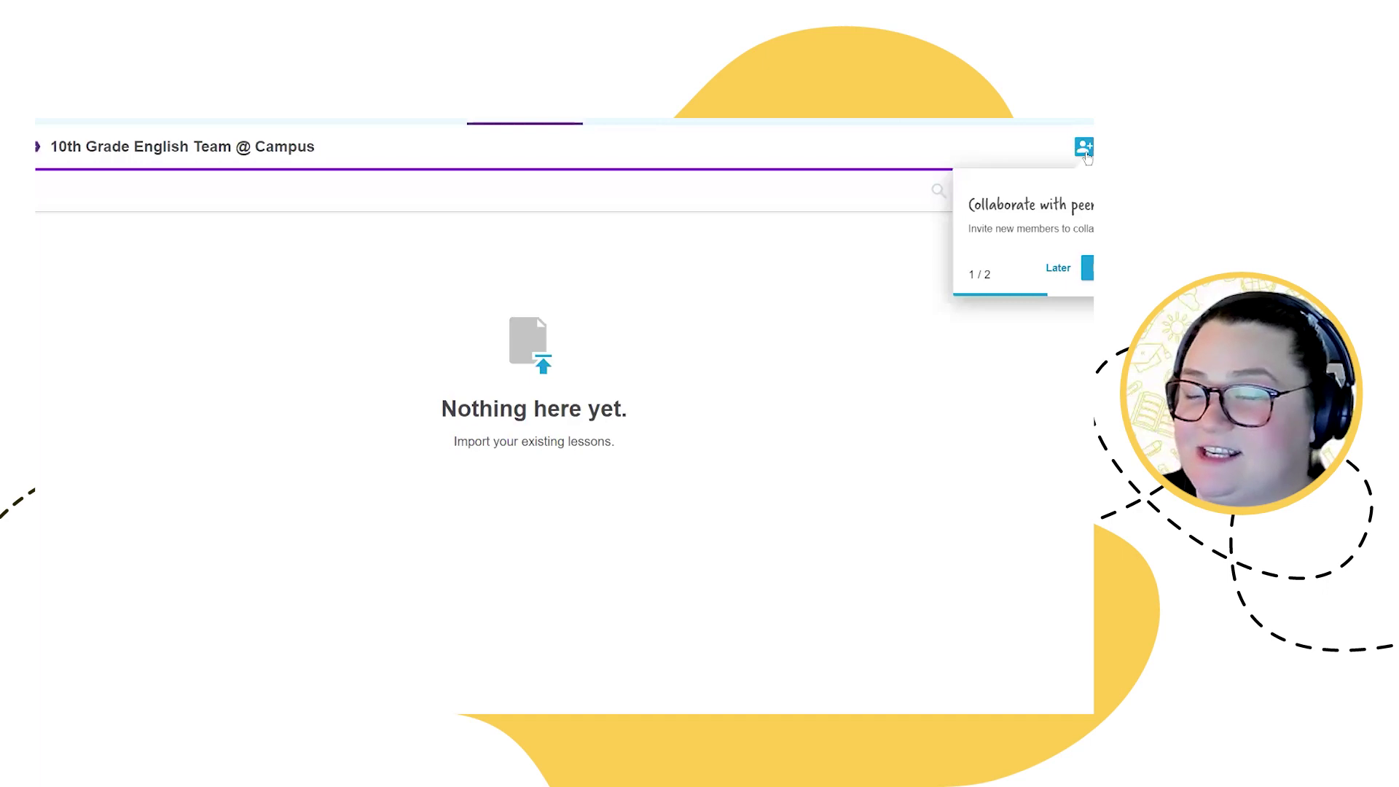
Step: Create a viewer invitation link and an editor invitation link for the 10th Grade English Team @ Campus library
left_click(1082, 148)
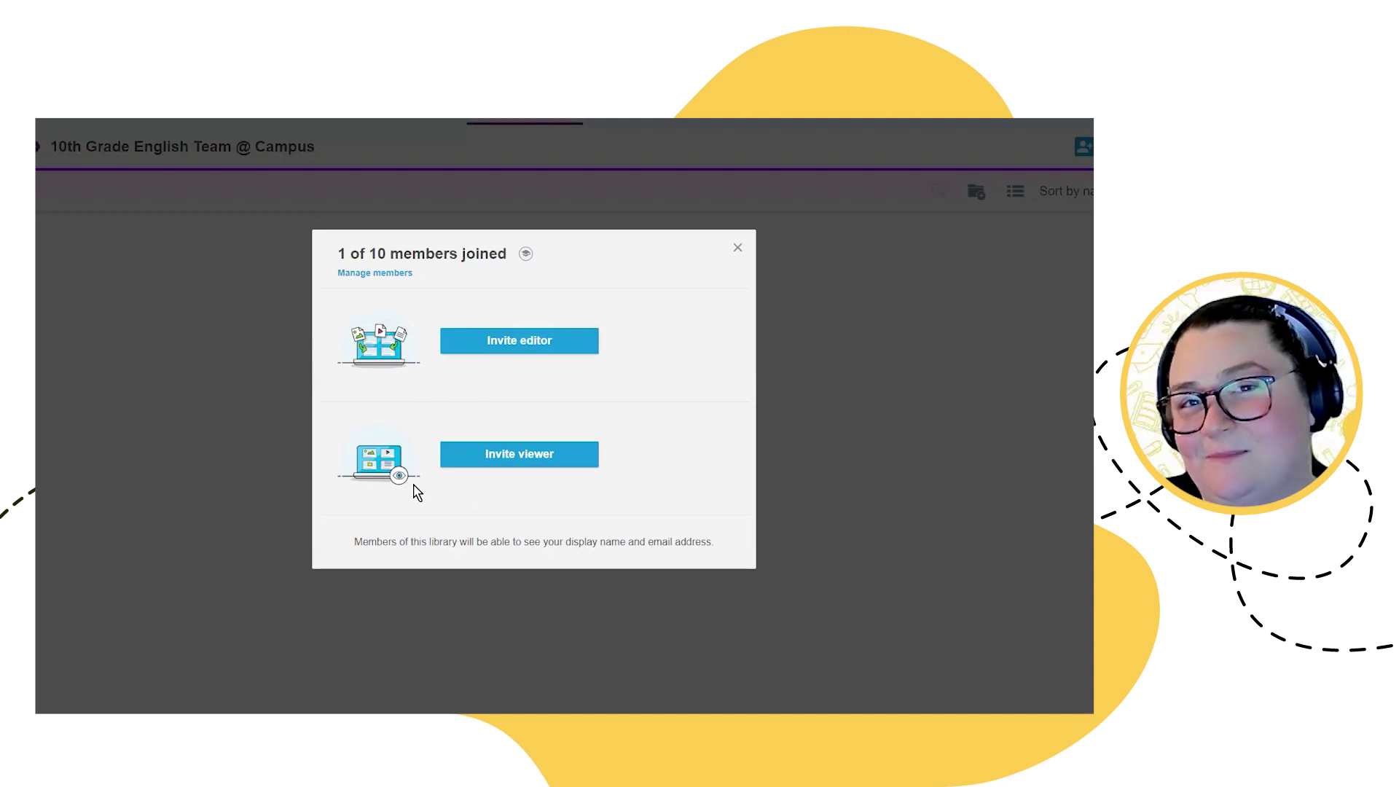
left_click(547, 453)
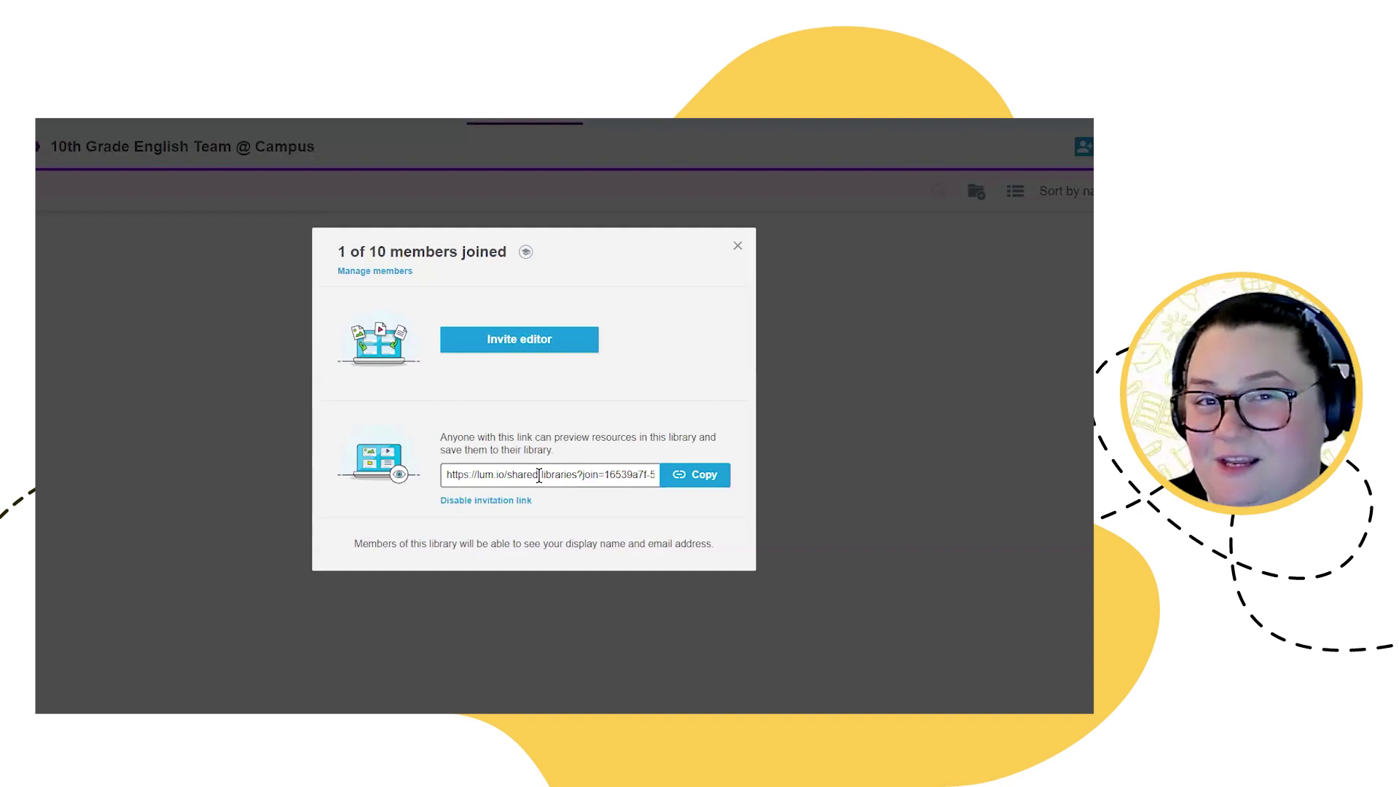
left_click(526, 353)
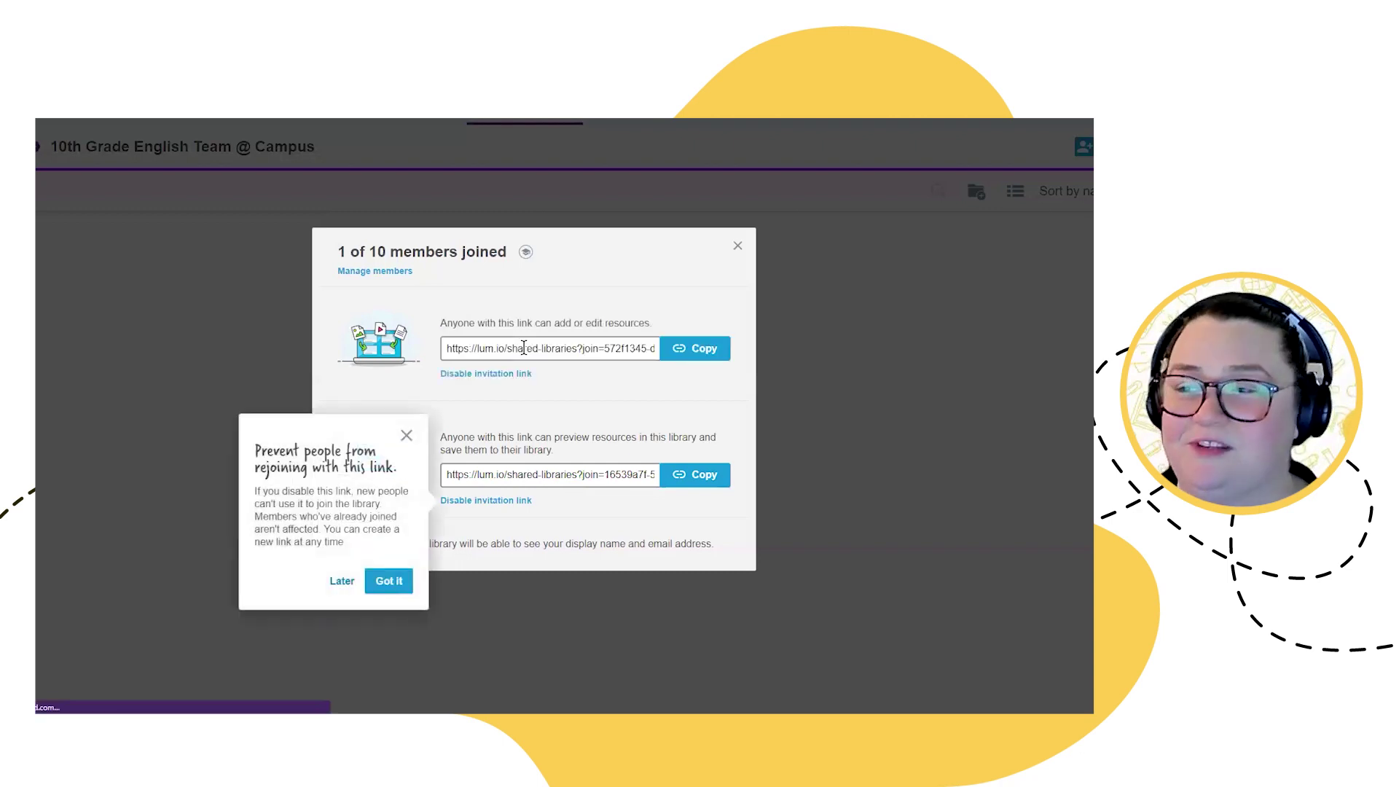
Step: Review what each link allows, copy the editor invitation link, and close the invite dialog
left_click_drag(439, 323, 657, 327)
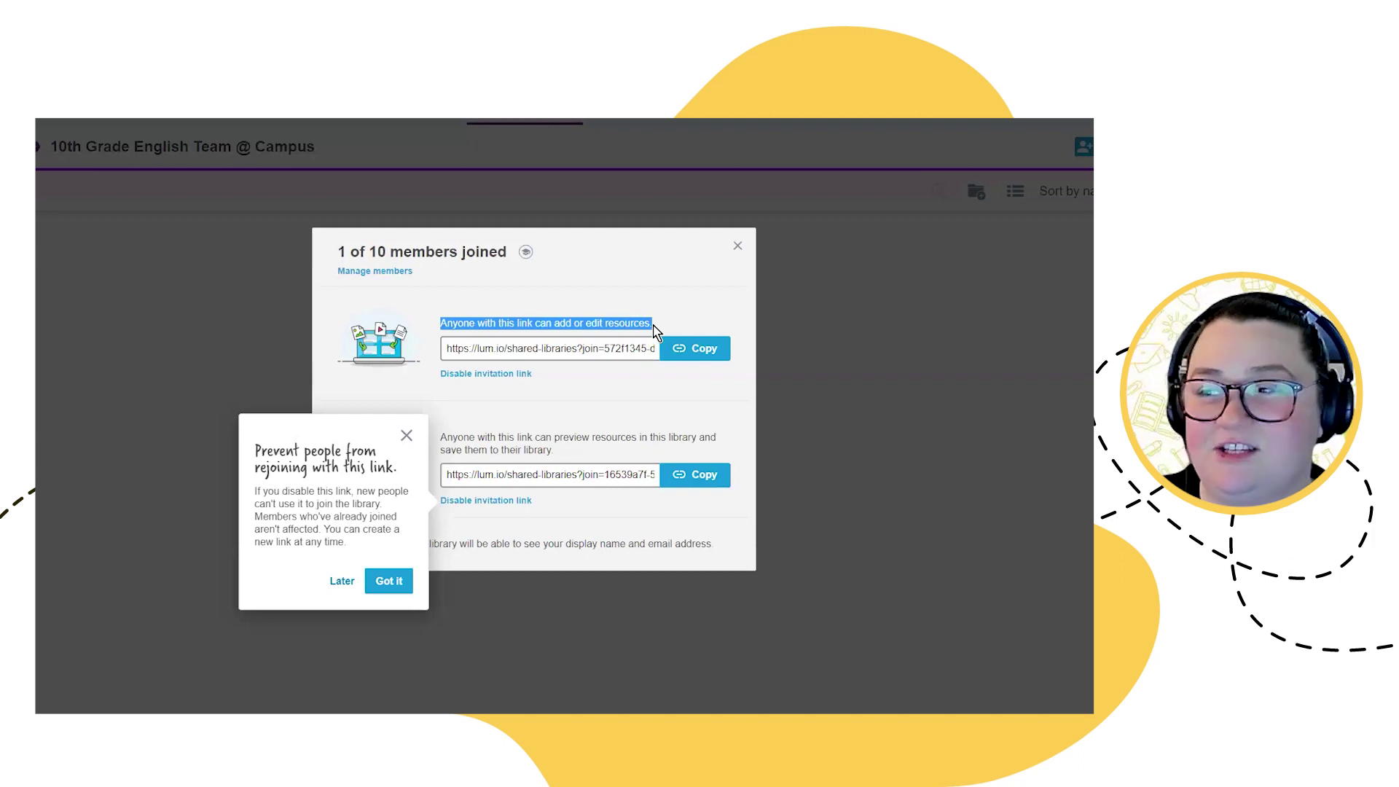
left_click_drag(553, 450, 425, 448)
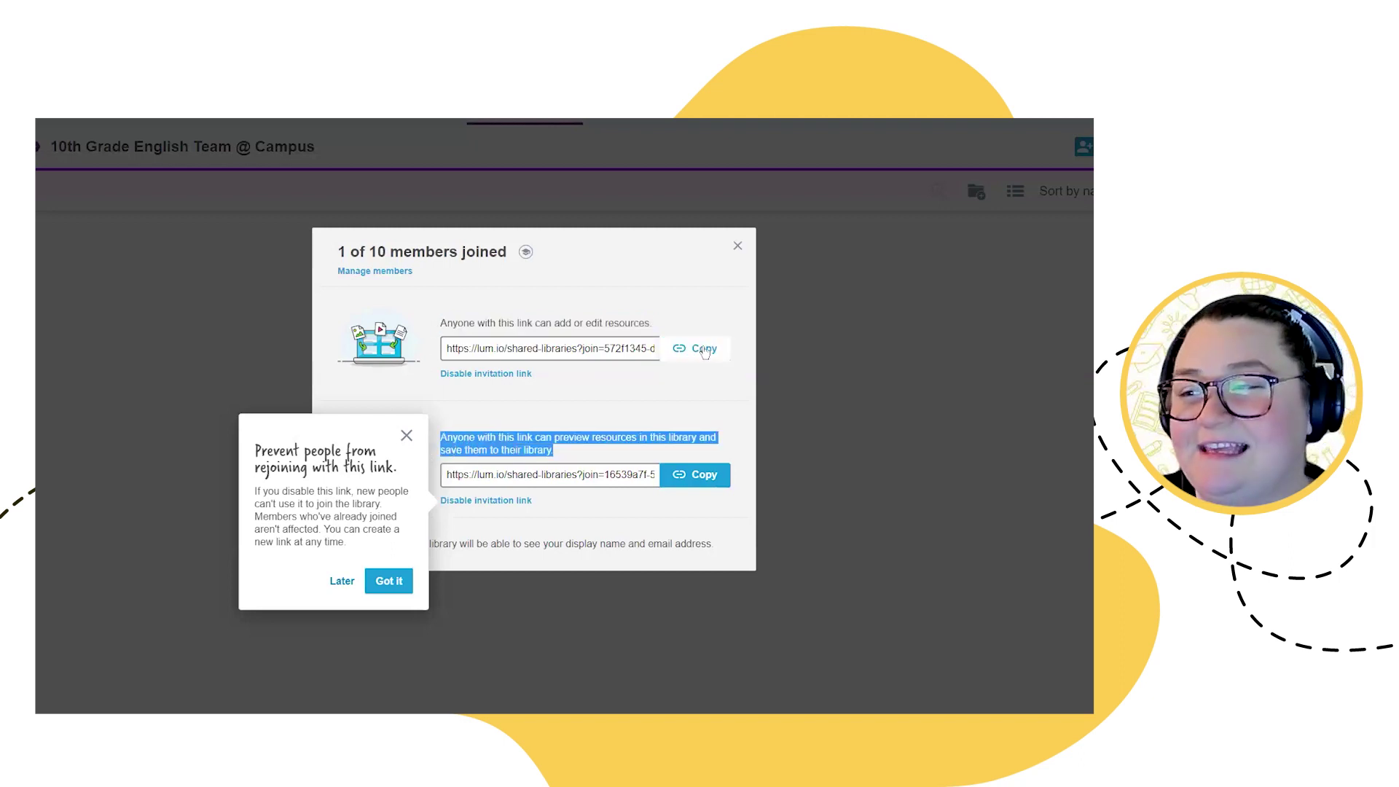
left_click(406, 435)
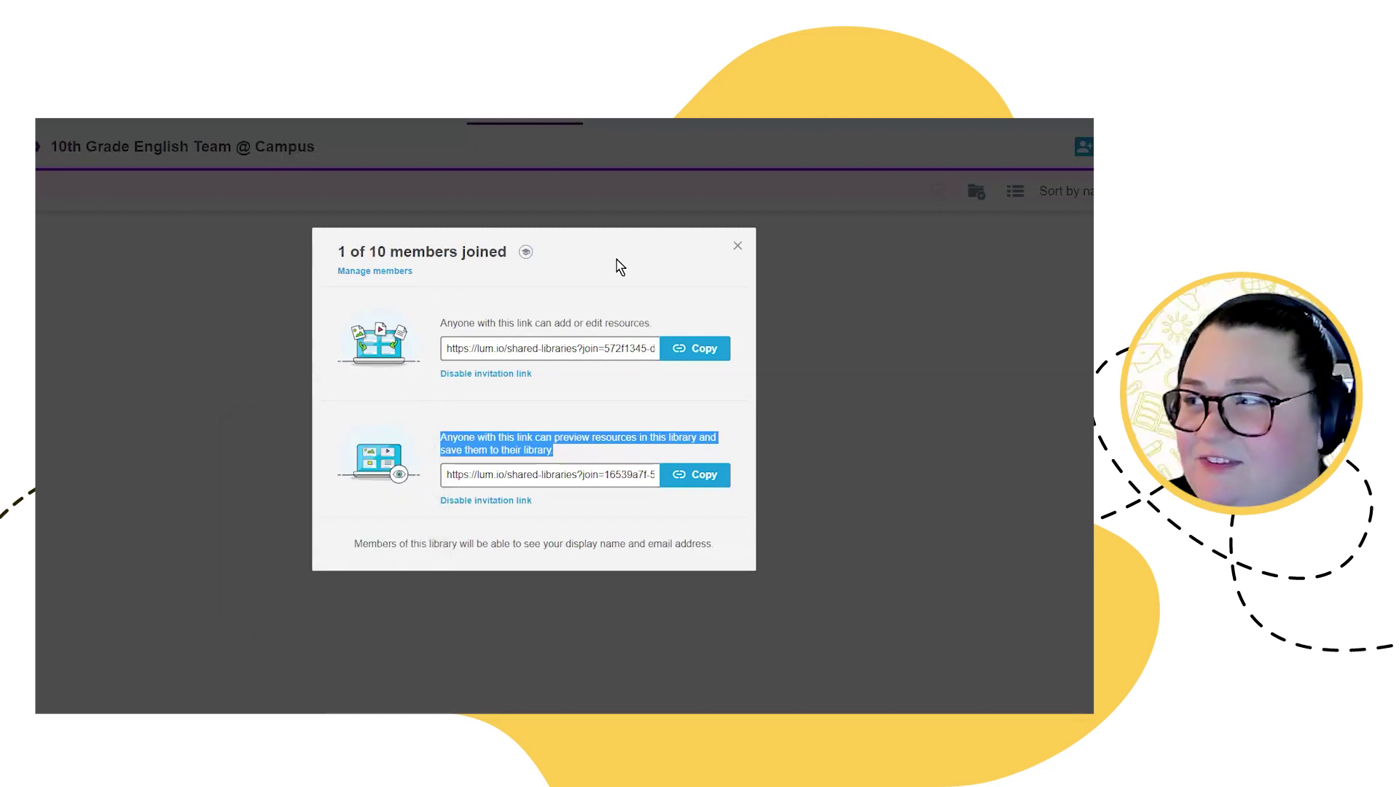
left_click(737, 246)
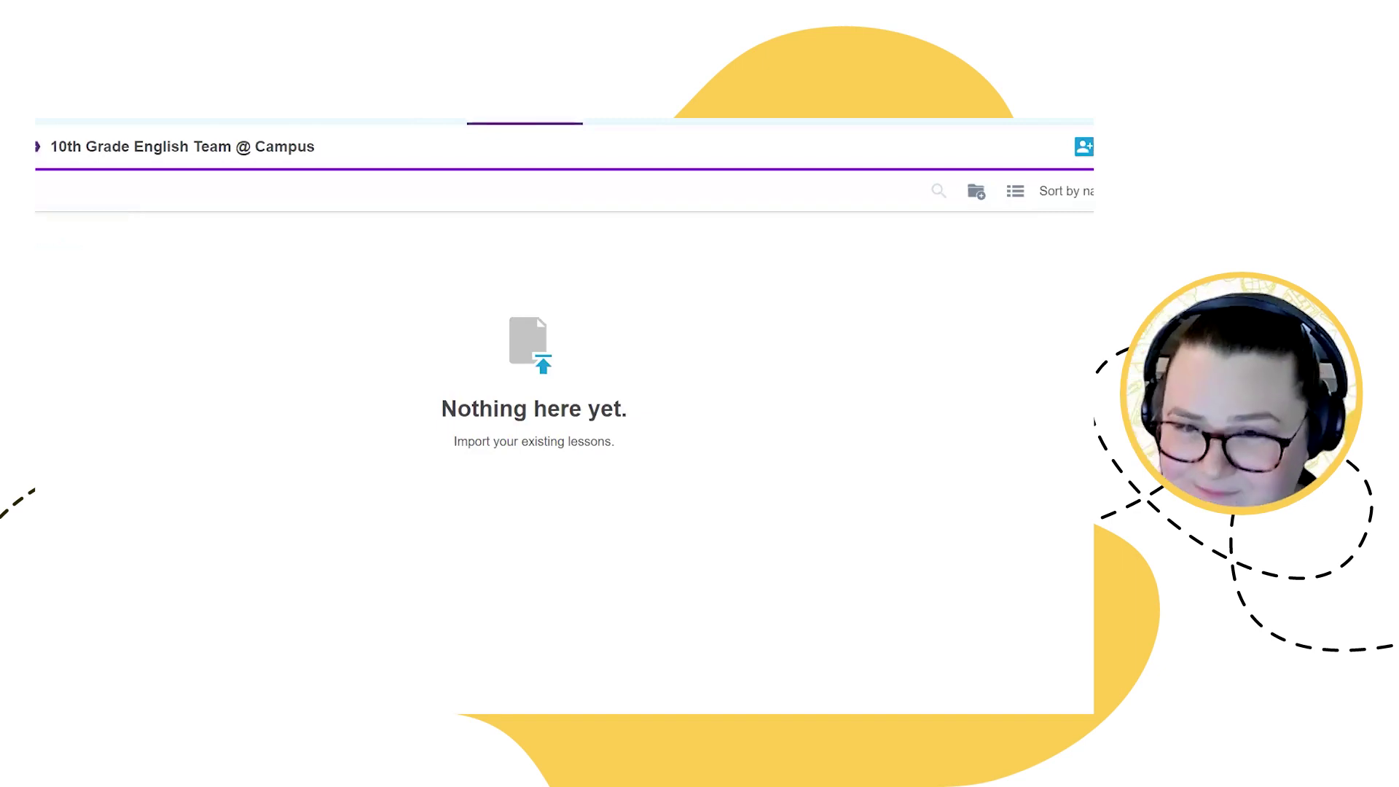
Step: Return to Shared Libraries, then show My Library with Islam Lesson, Faraday's Law and Brain Break Check-In
left_click(533, 120)
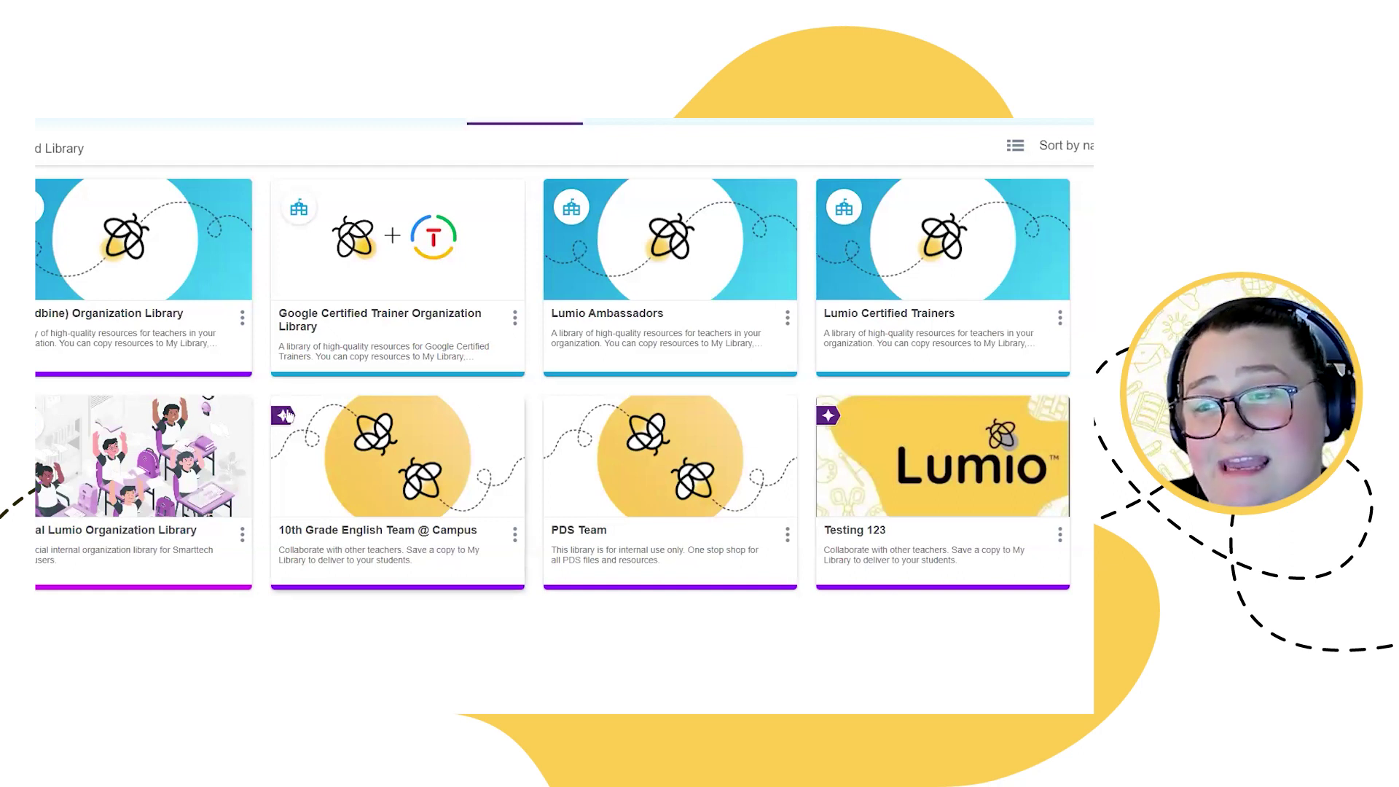
mouse_move(296, 437)
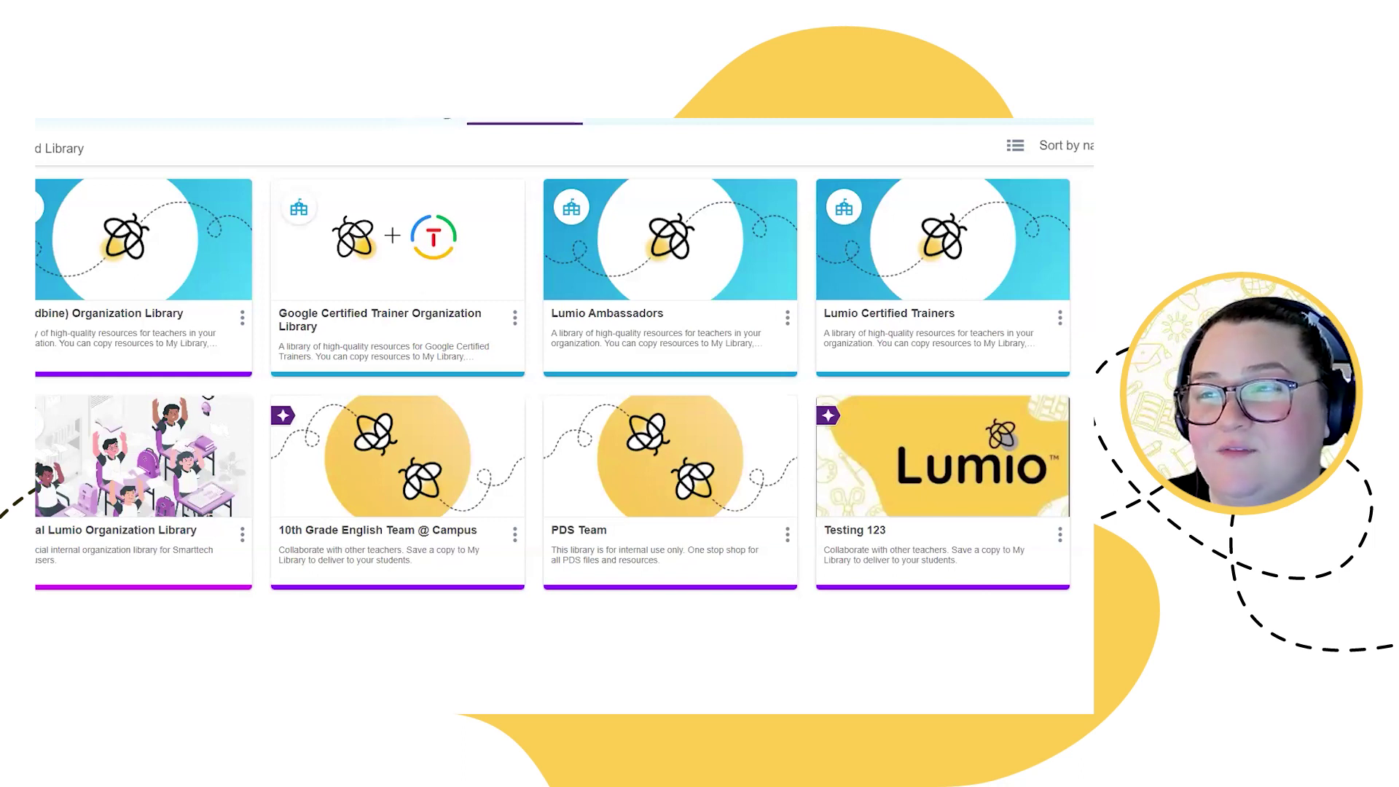
left_click(420, 116)
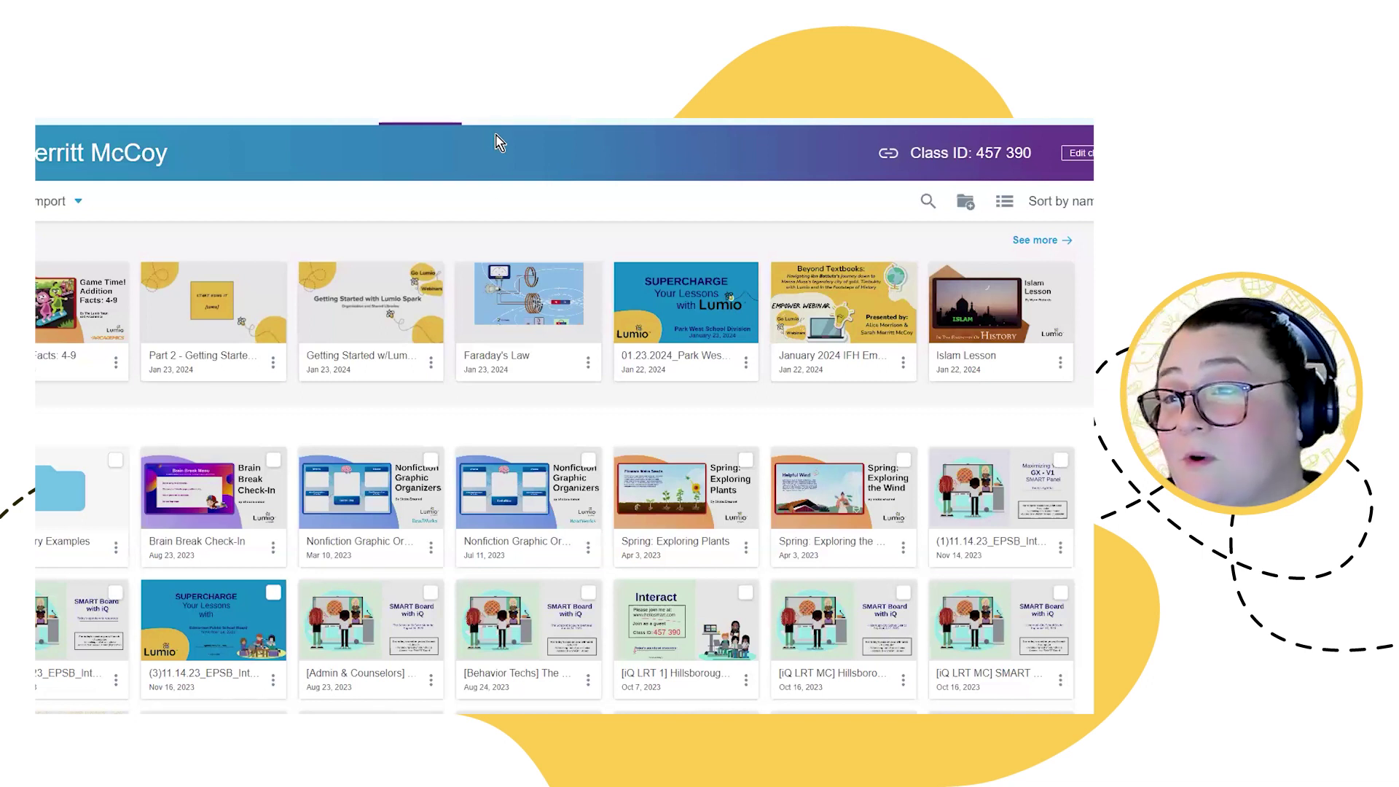
Step: Choose Copy to... for the Islam Lesson and pick (Woodbine) Organization Library as the destination
mouse_move(960, 358)
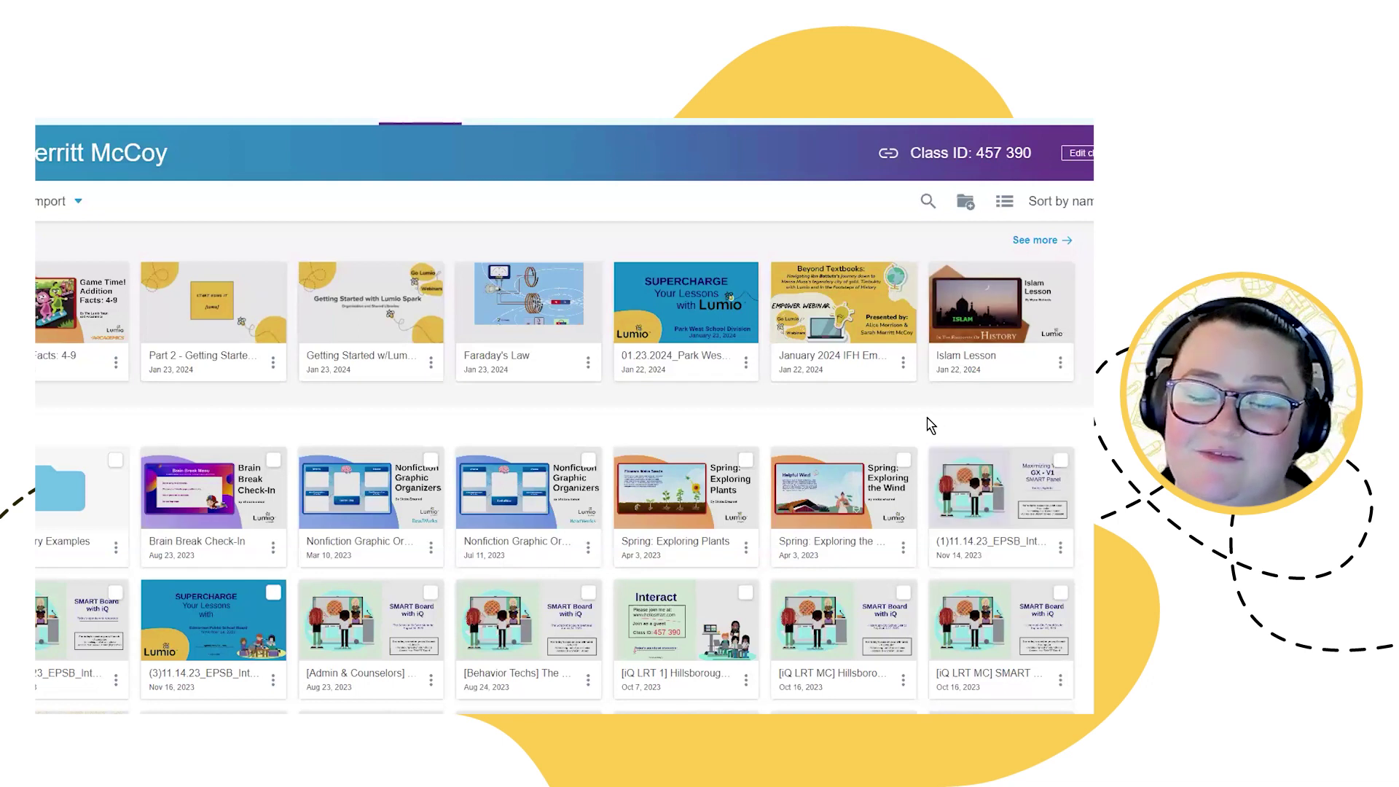
mouse_move(1062, 368)
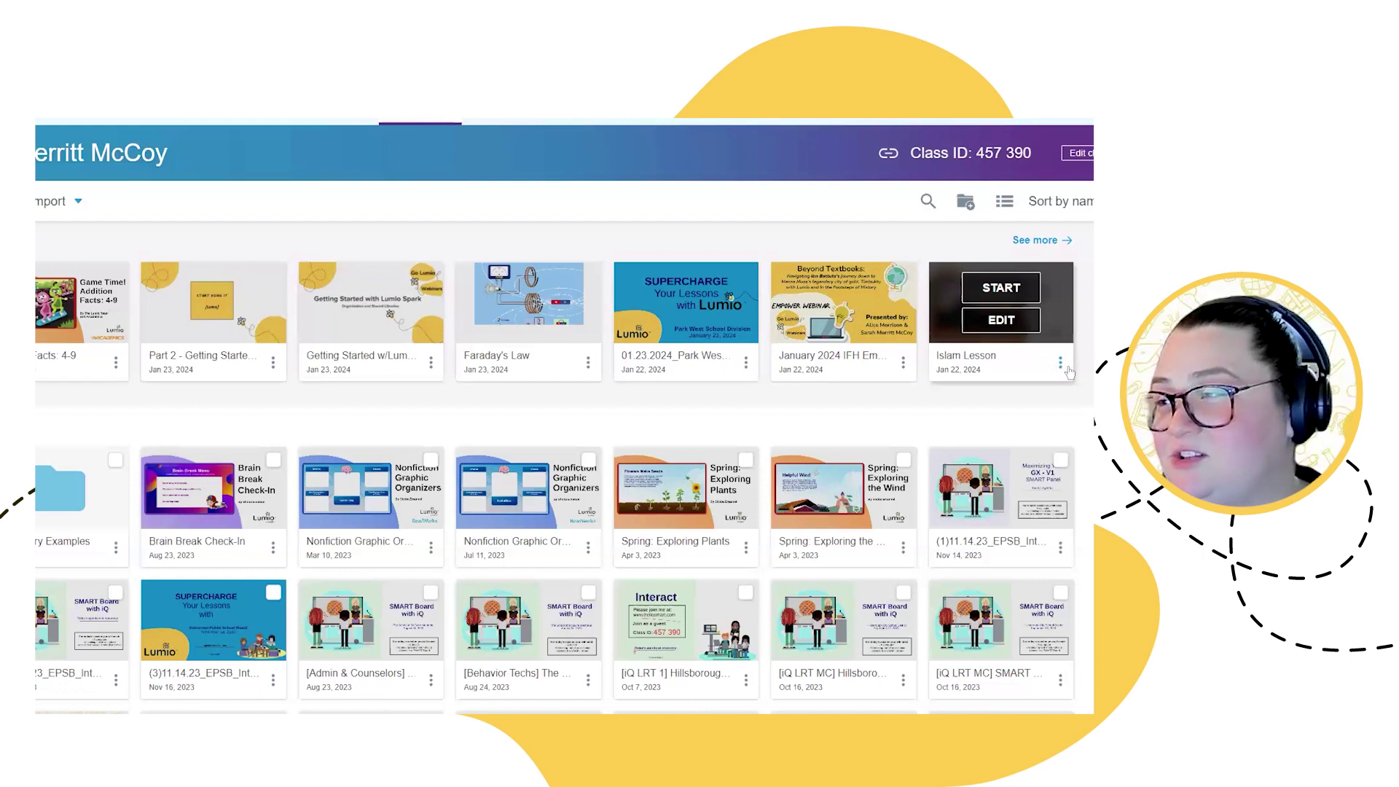
left_click(1061, 365)
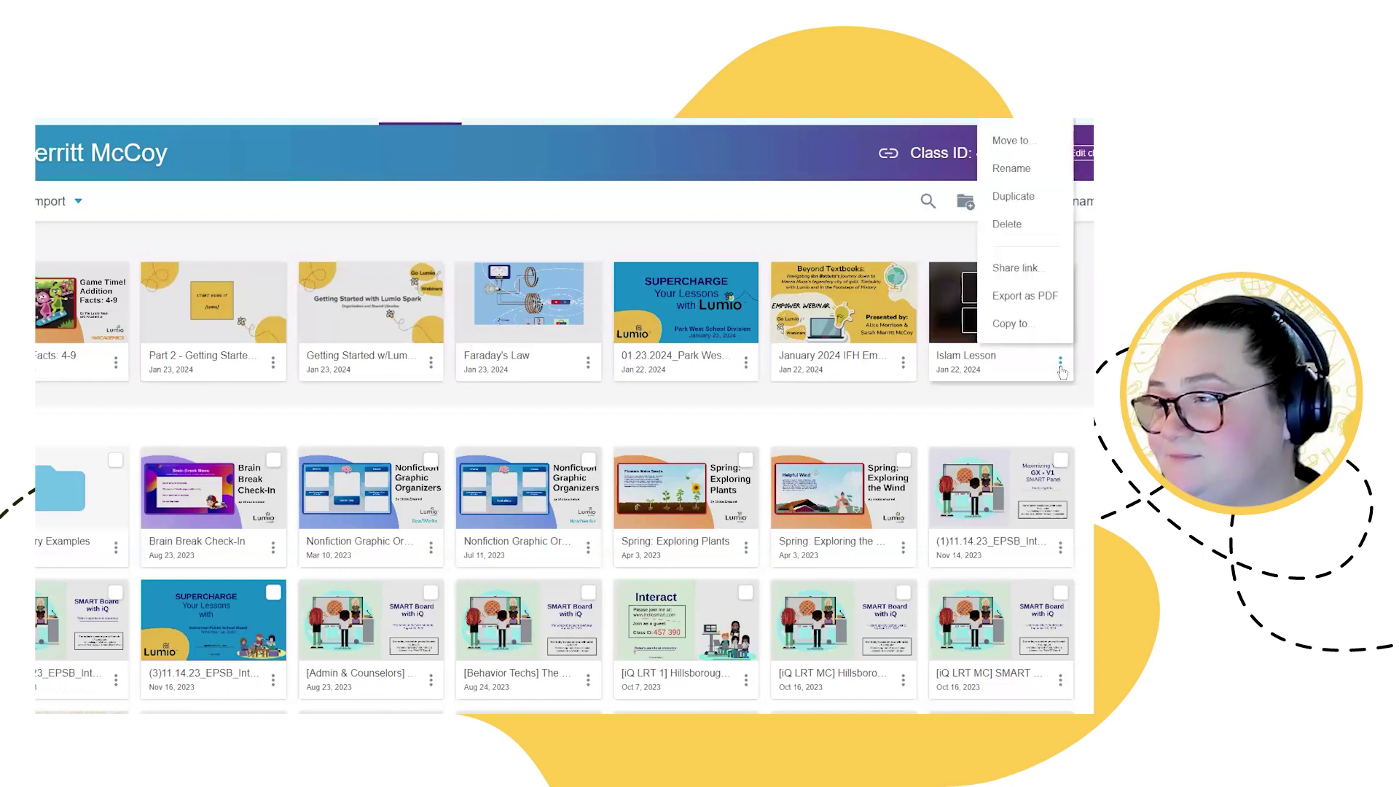
left_click(1006, 324)
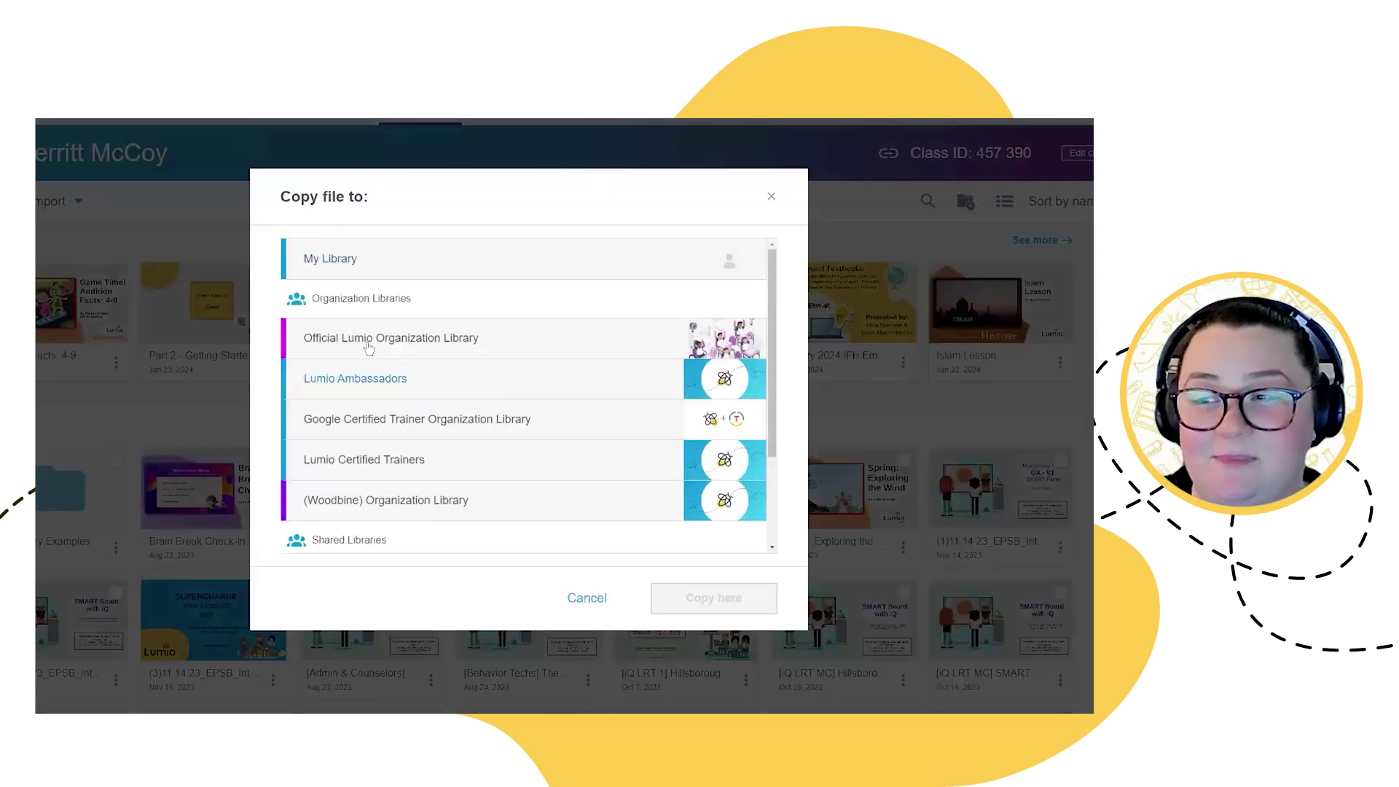
scroll(377, 495, "down", 1)
scroll(377, 496, "down", 1)
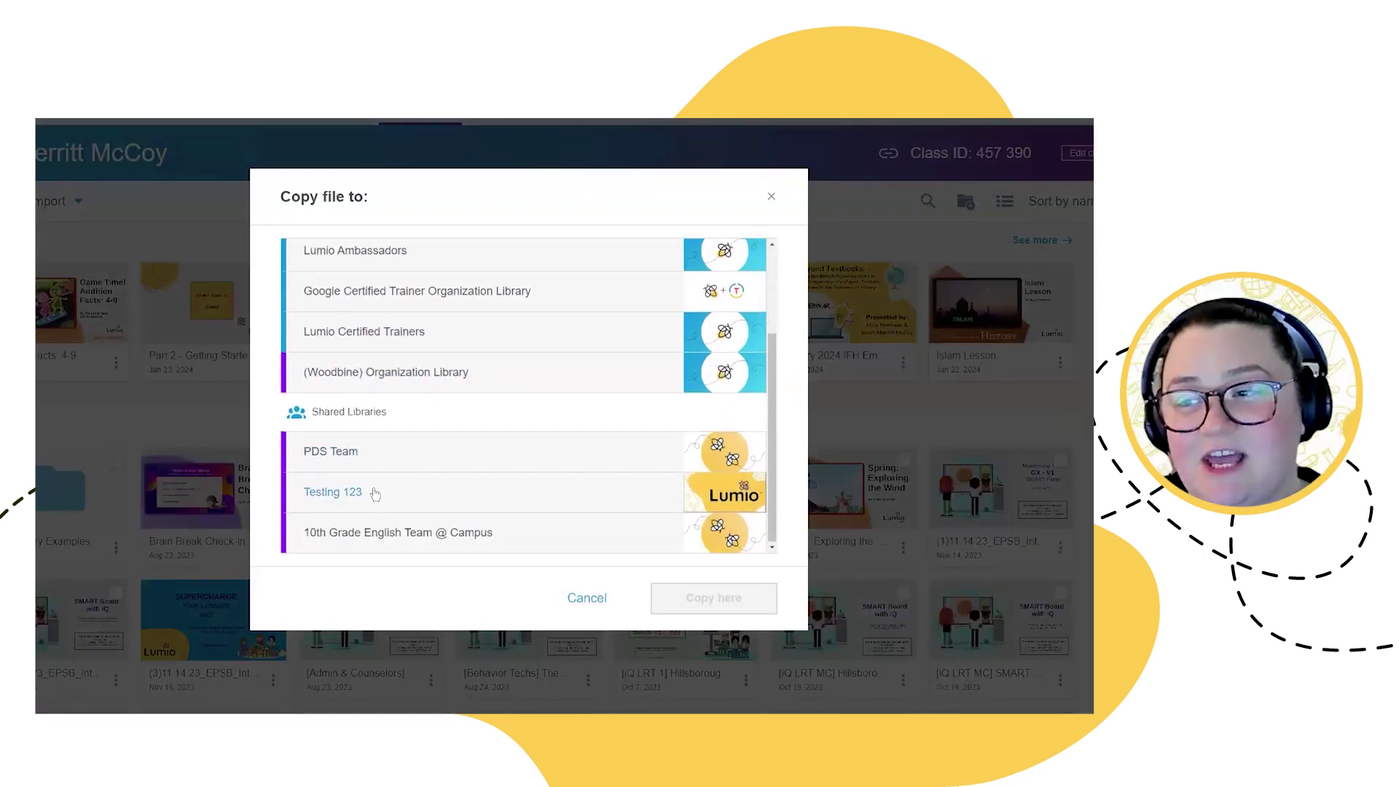
scroll(393, 386, "up", 3)
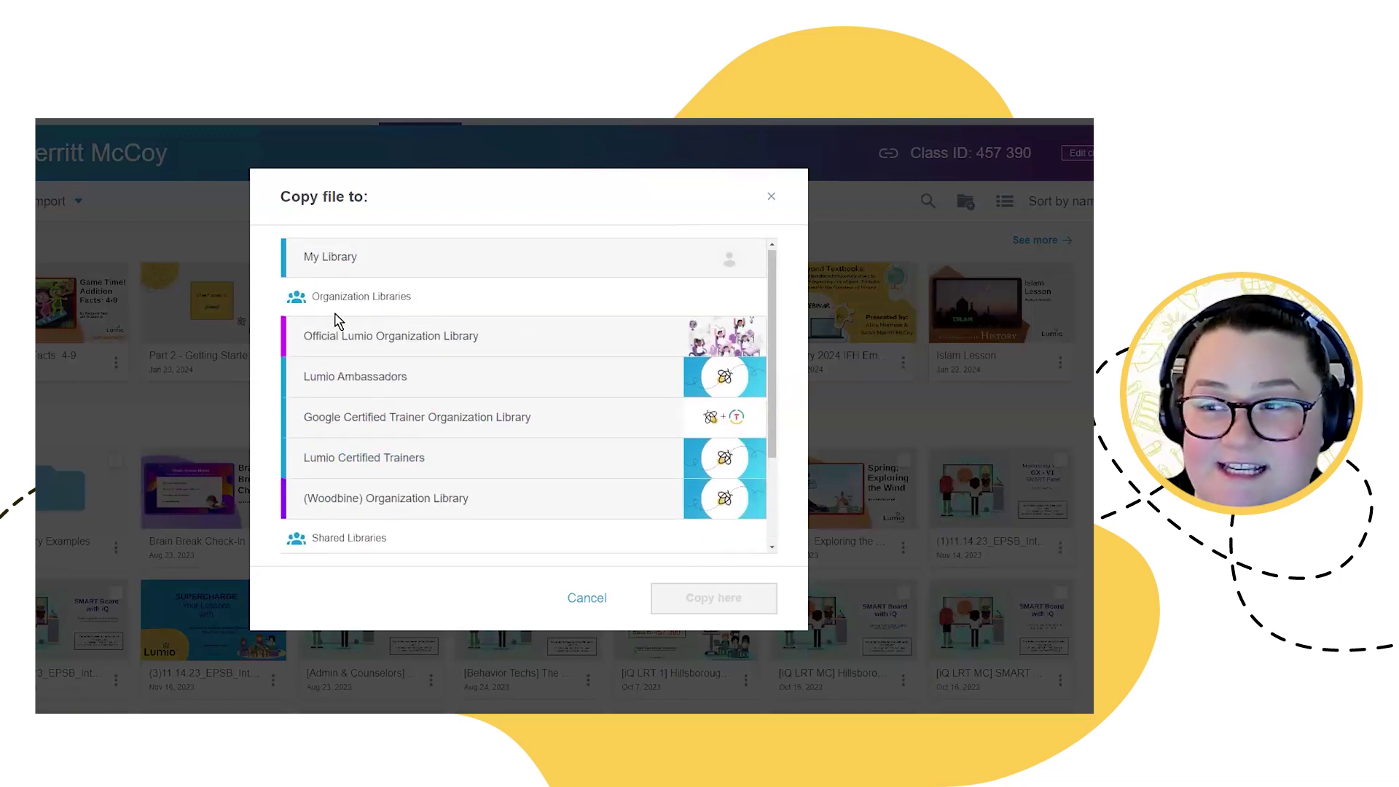
scroll(320, 494, "down", 2)
scroll(321, 494, "down", 1)
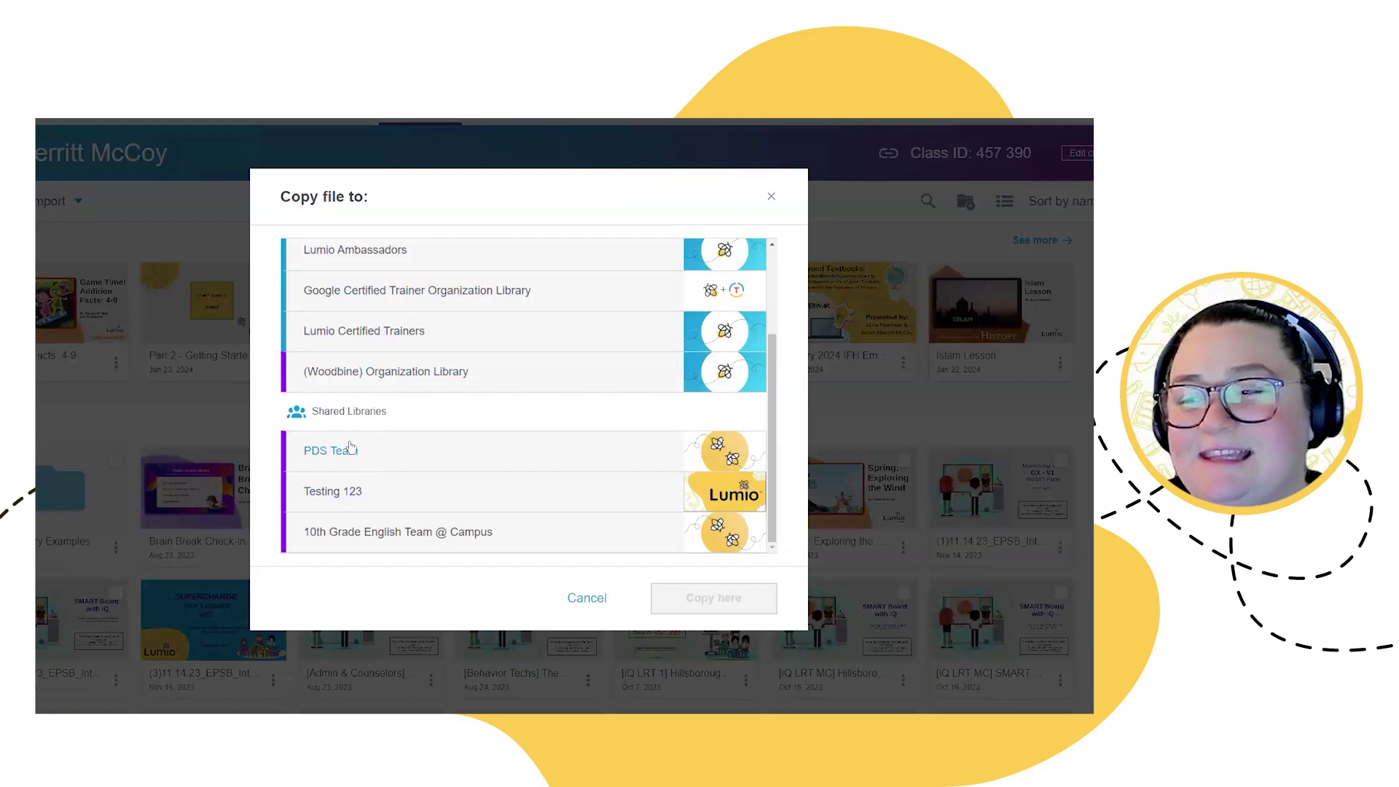
left_click(456, 375)
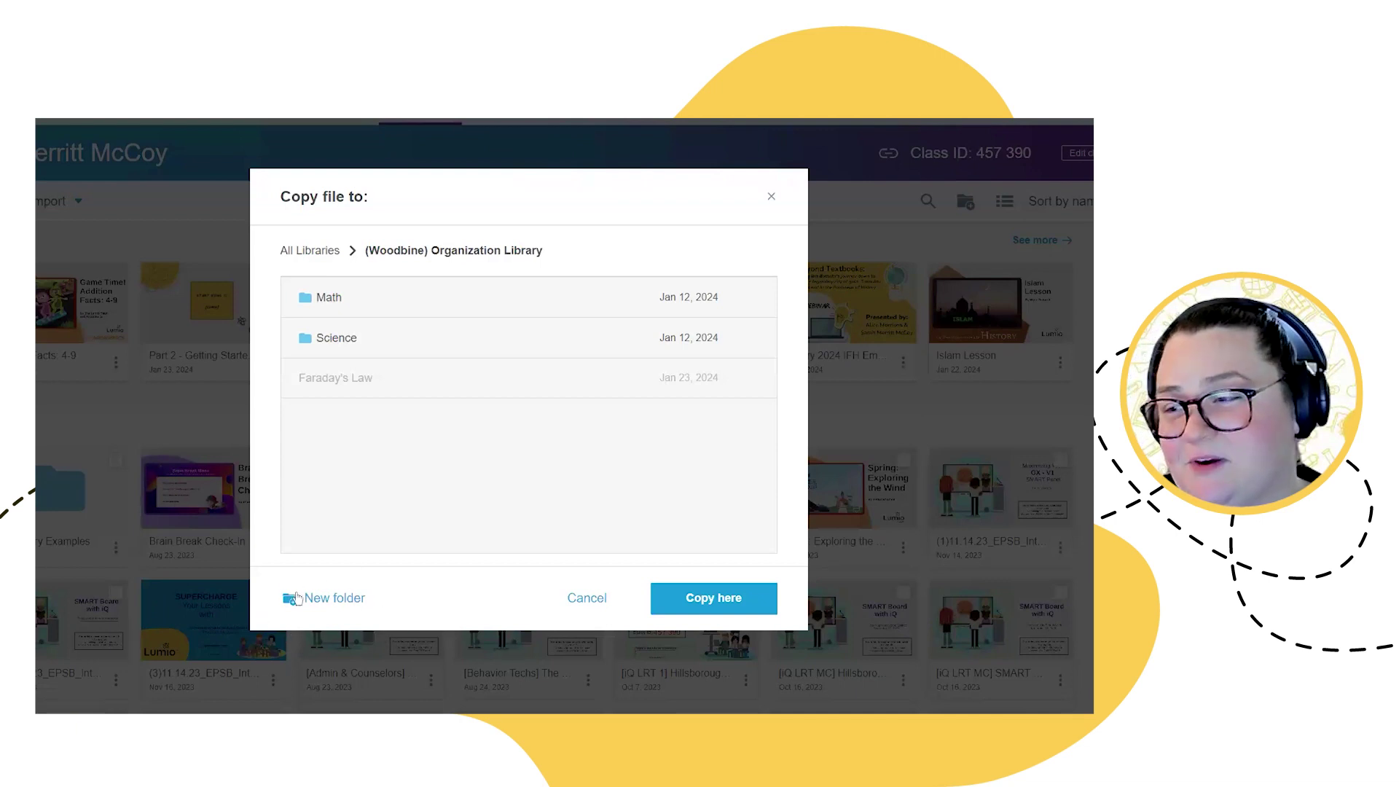
Step: Copy the Islam Lesson here, review its prefilled details (Grades 6–12, Activities, Lessons), and submit to the library
left_click(740, 611)
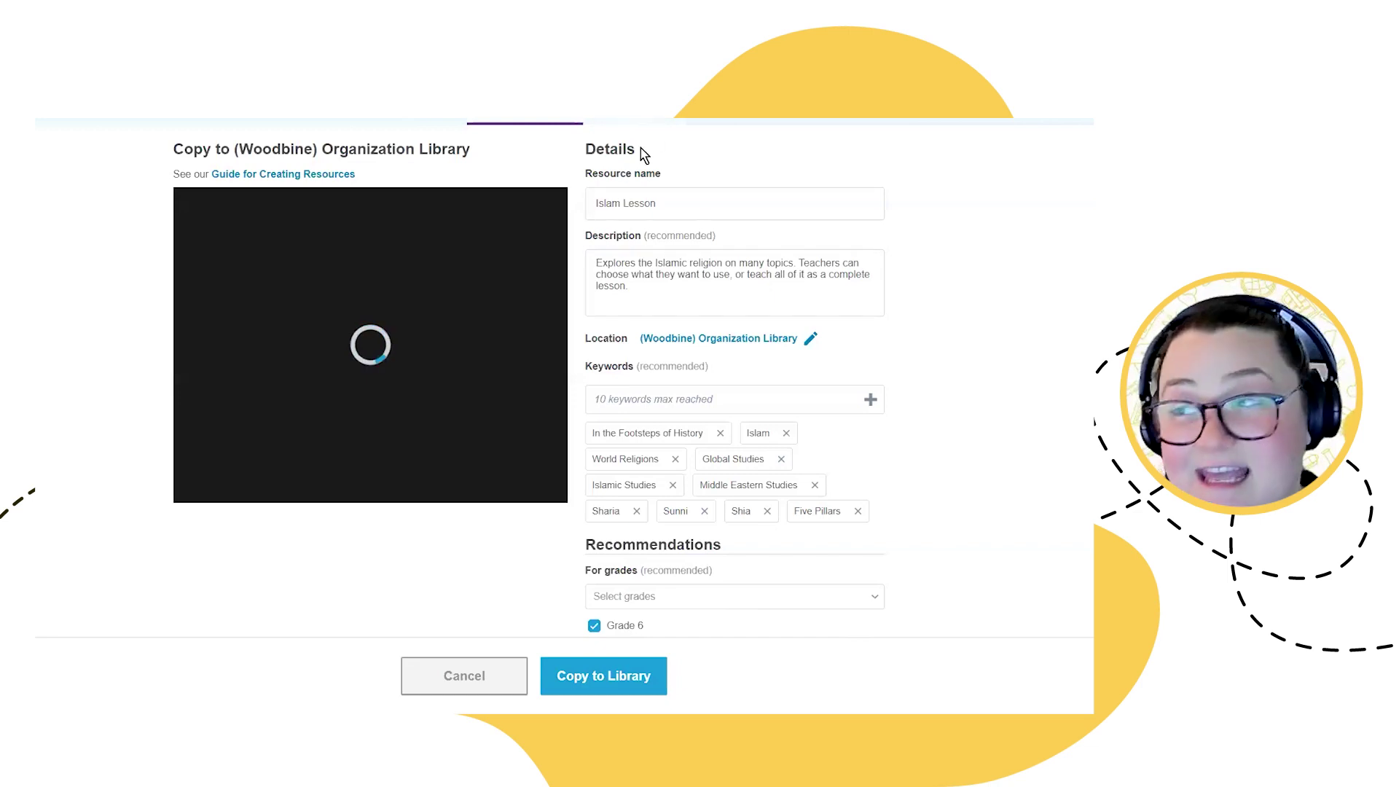
left_click(661, 445)
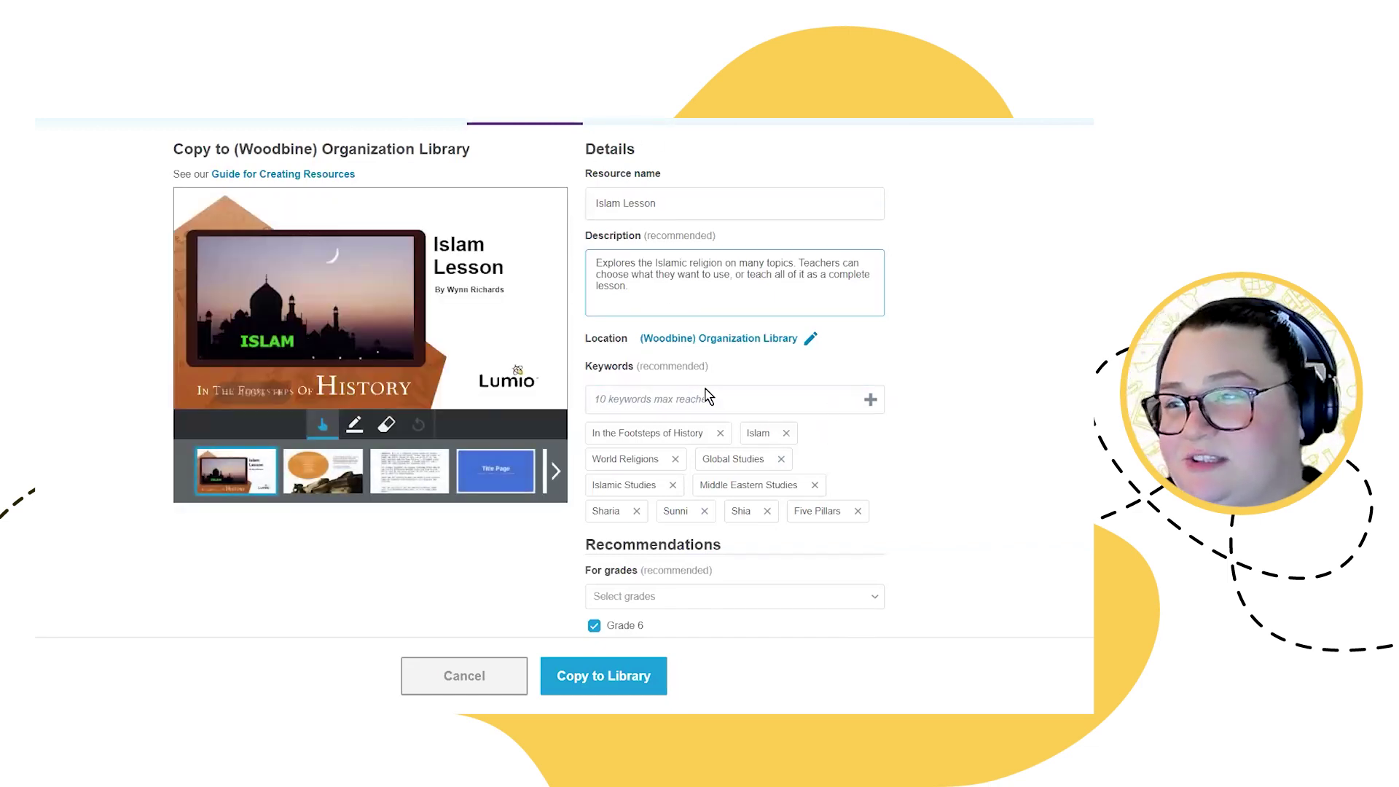
left_click(624, 193)
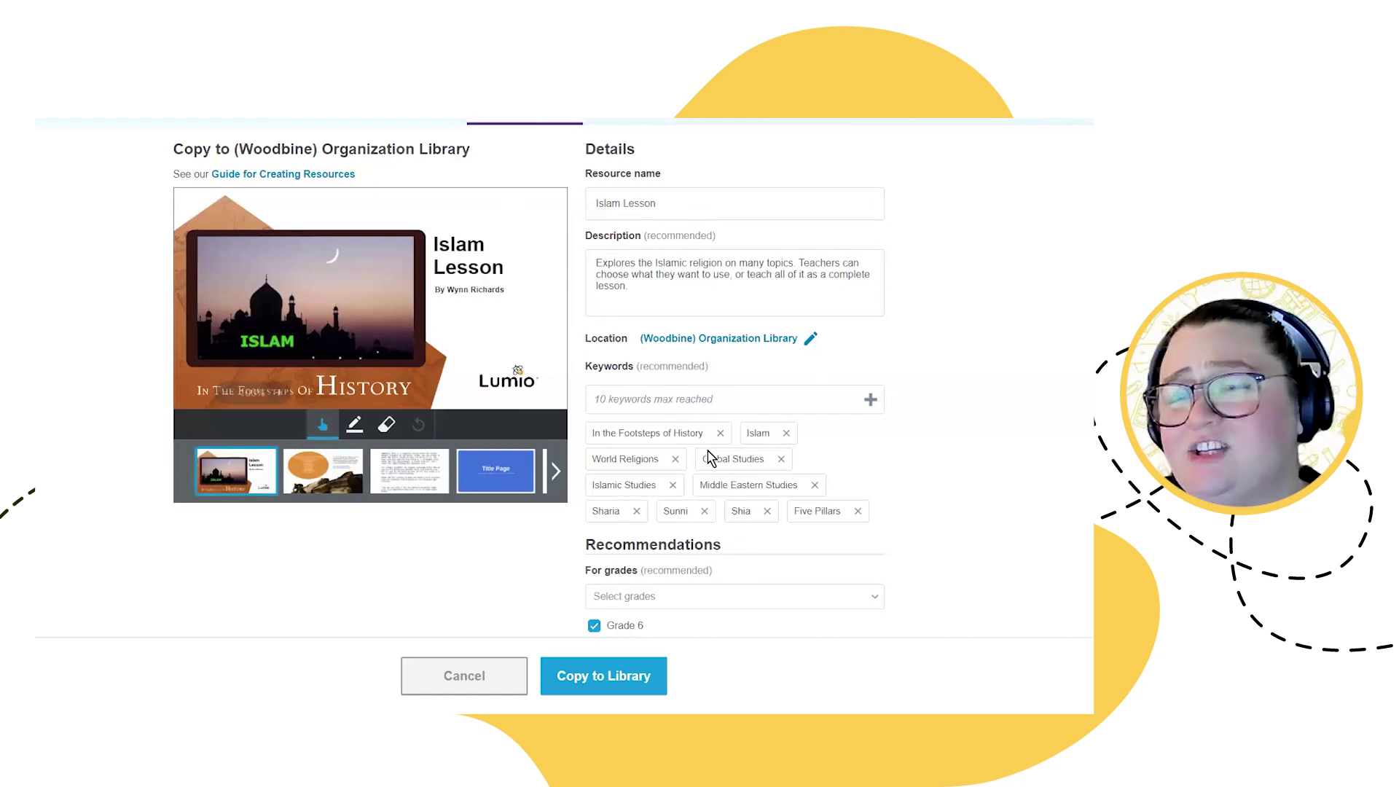
scroll(711, 474, "down", 6)
left_click(588, 677)
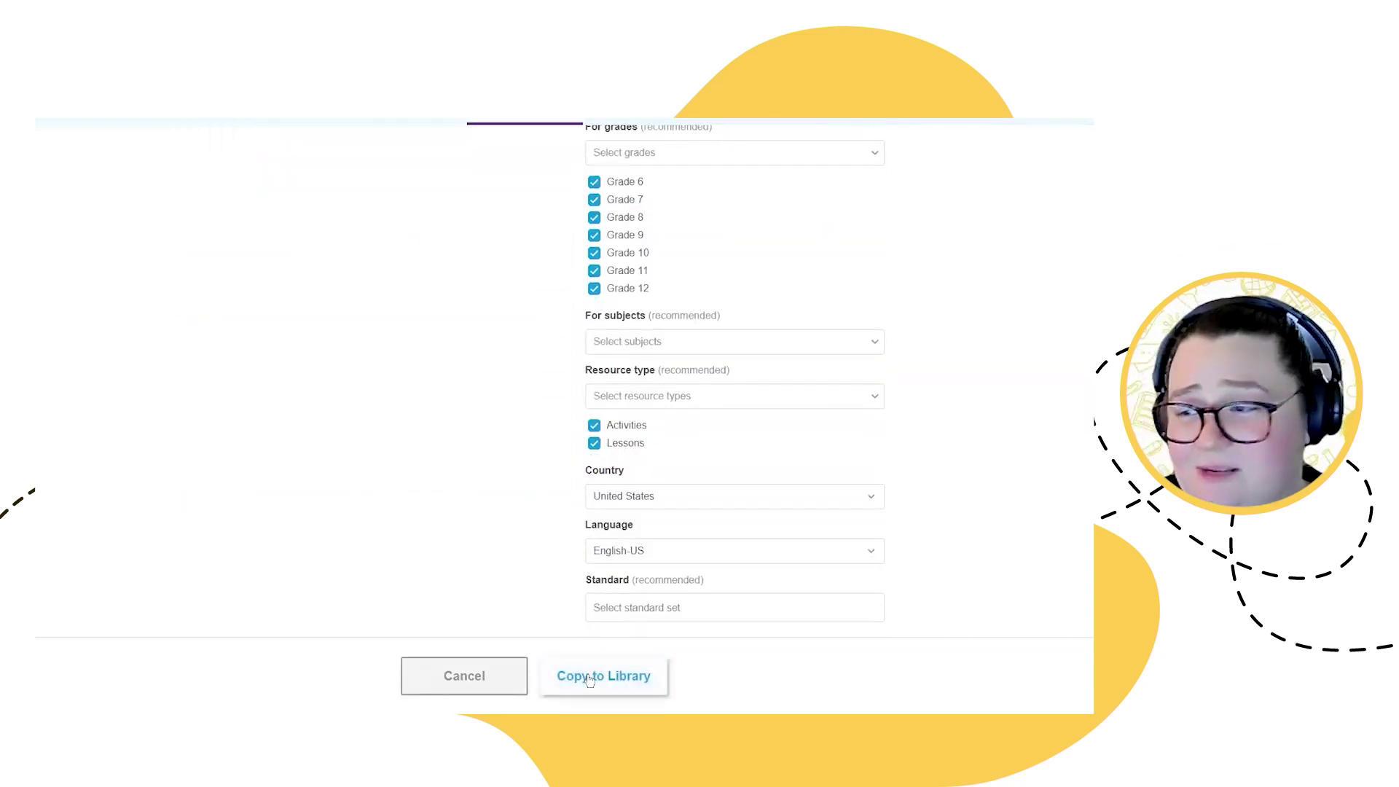